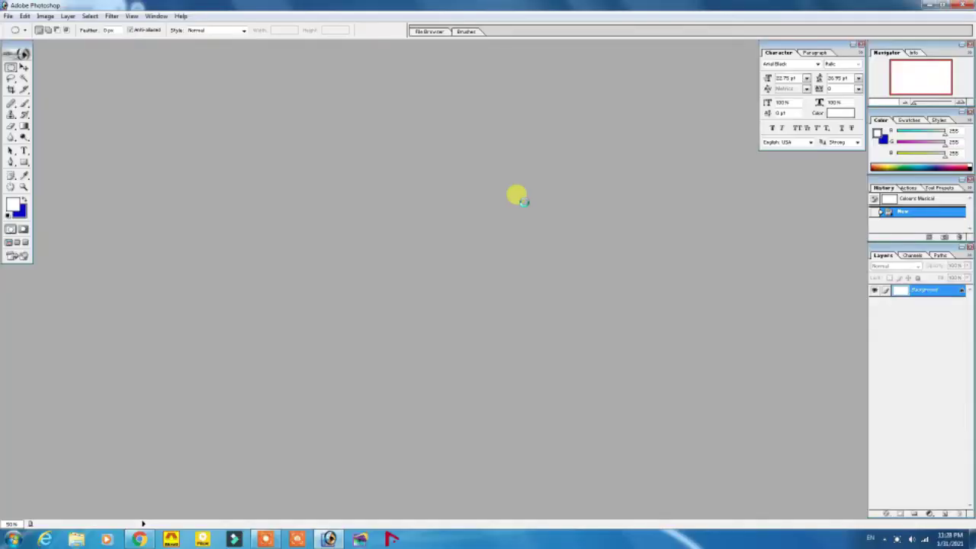
- Start a new document named 'Colours Musical' with width and height measured in inches
key(ctrl+n)
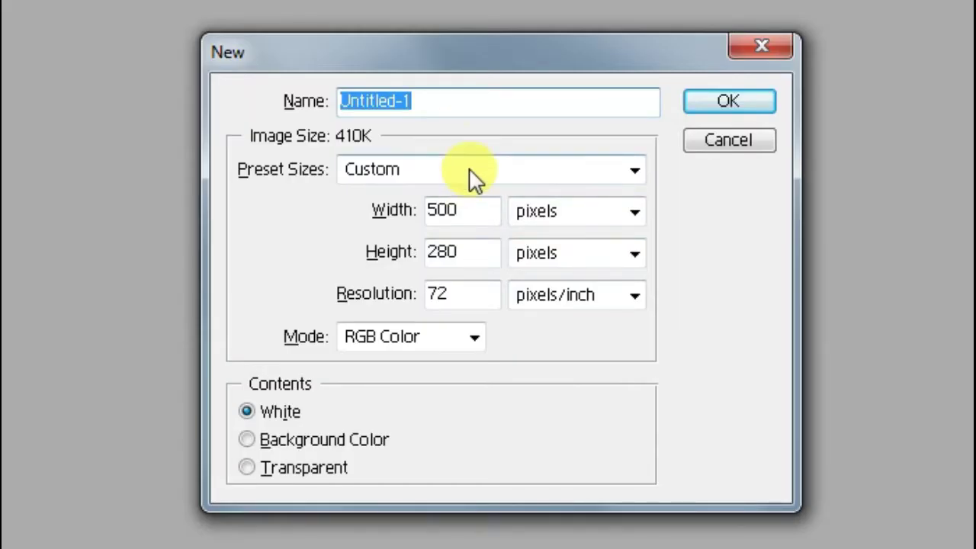
text(Colours Musical)
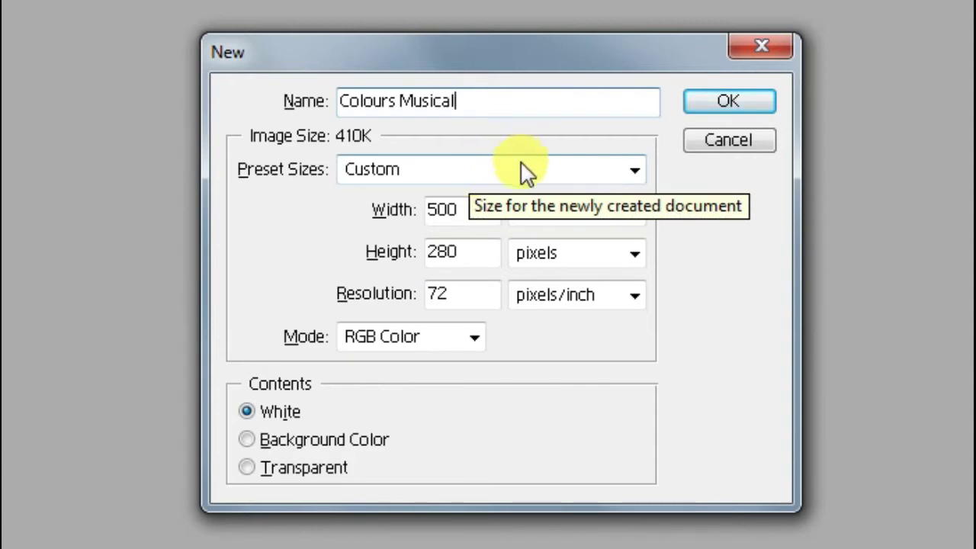
click(601, 214)
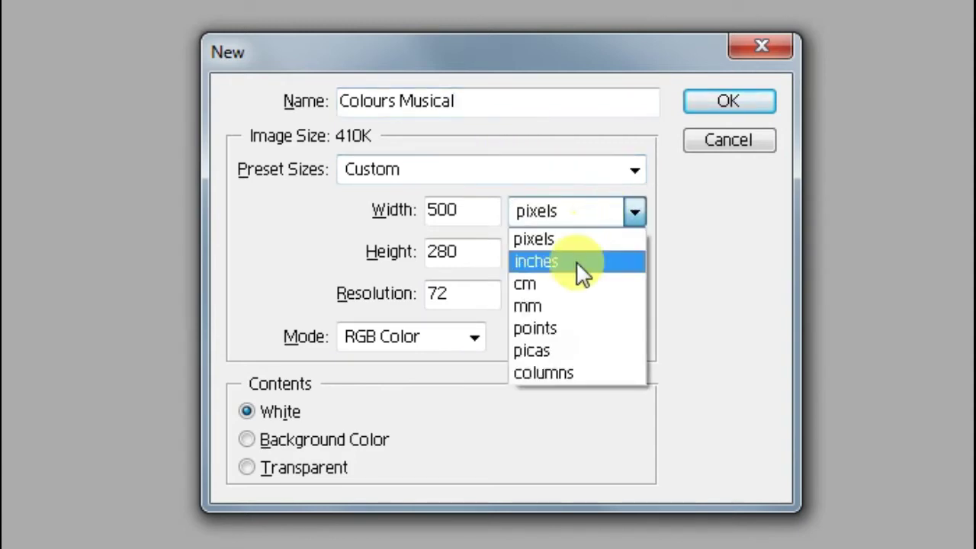
click(578, 263)
click(564, 301)
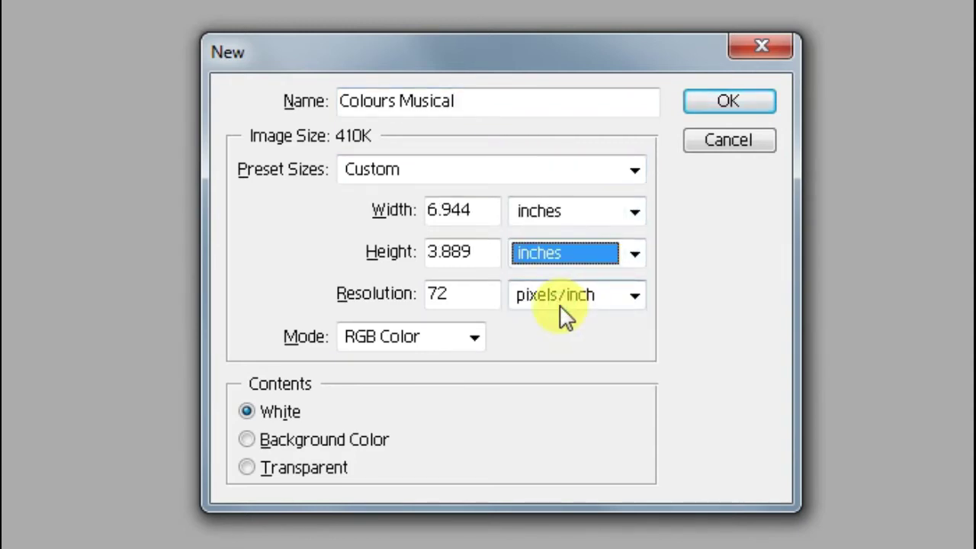
- Set the size to 10 × 10 inches at 300 pixels/inch and create the document
drag(481, 213, 378, 222)
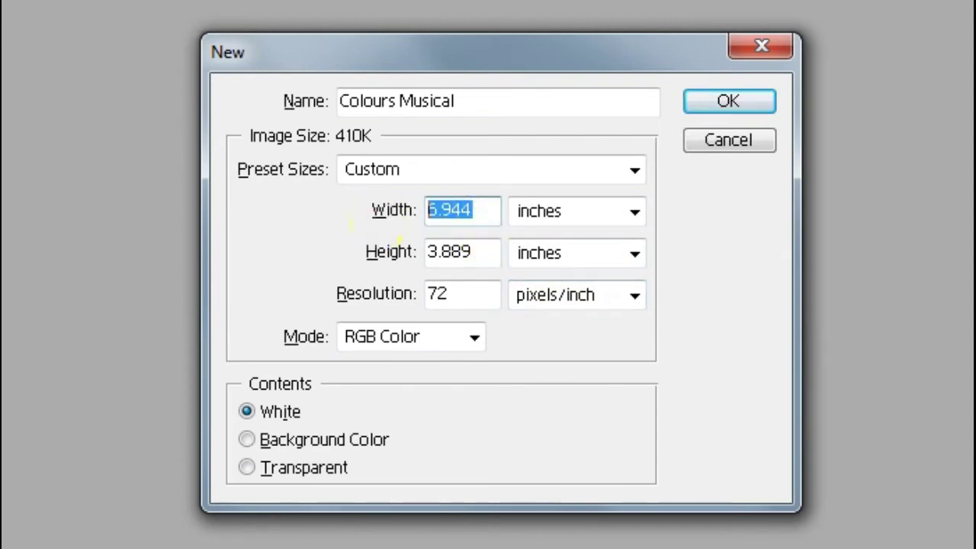
text(10)
key(Tab)
key(Tab)
text(10)
key(Tab)
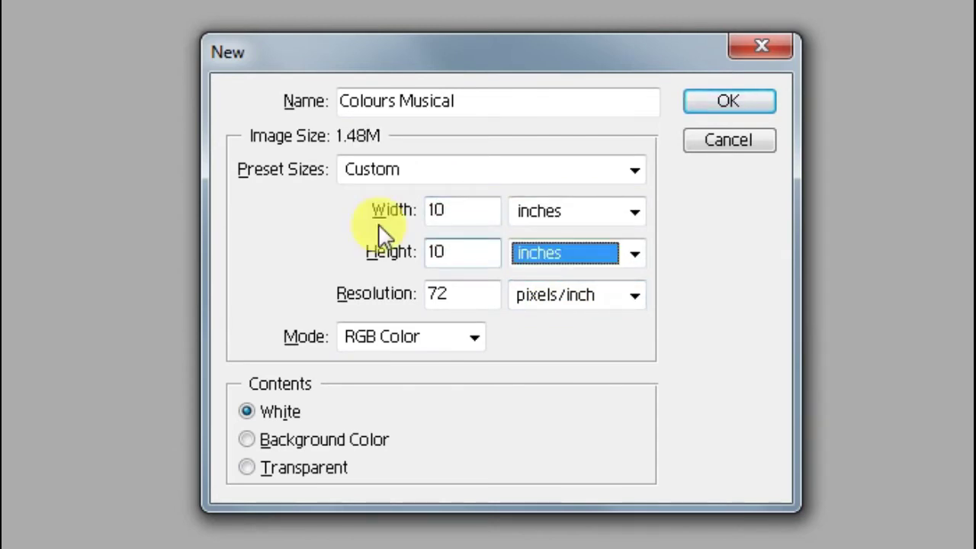
key(Tab)
text(300)
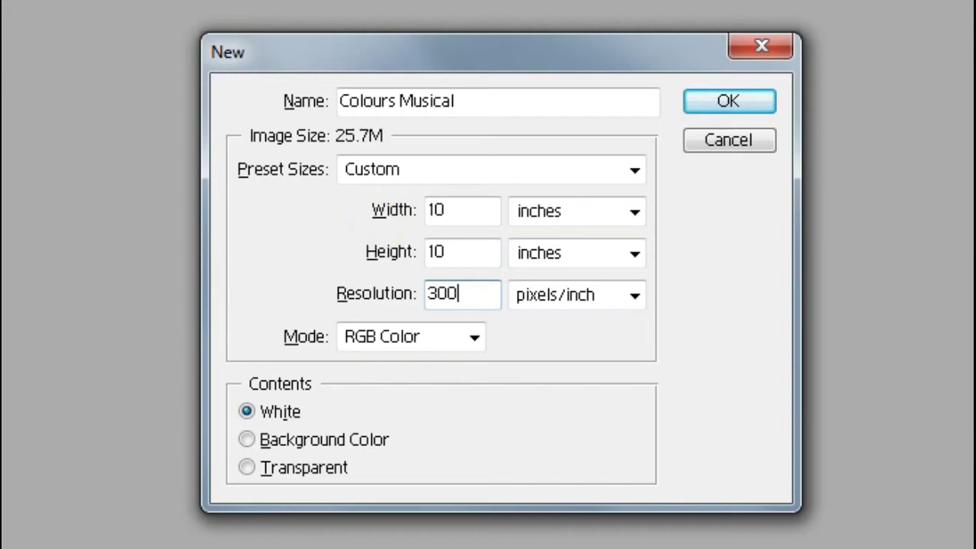
click(721, 105)
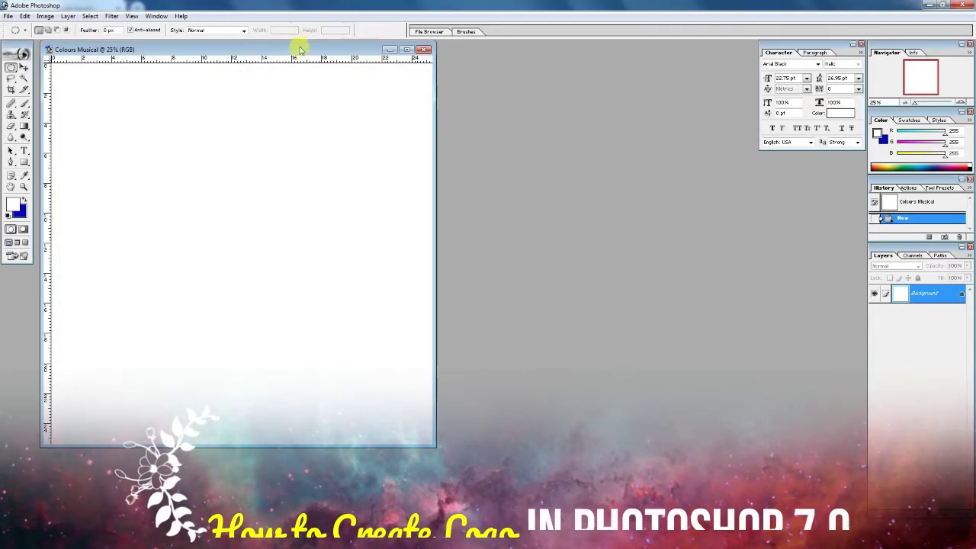
- Zoom out and draw a circular selection spanning nearly the whole canvas
drag(316, 54, 430, 98)
key(ctrl+minus)
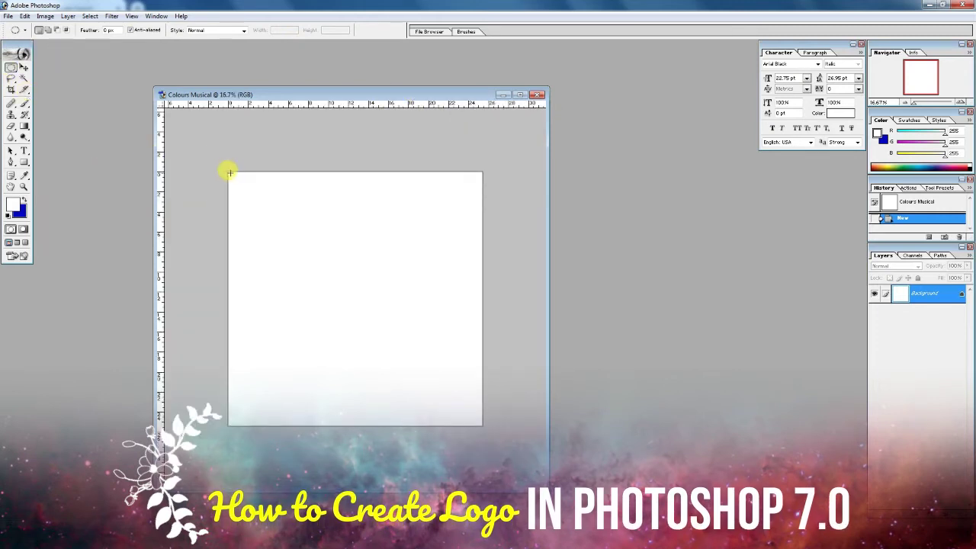
drag(228, 171, 471, 417)
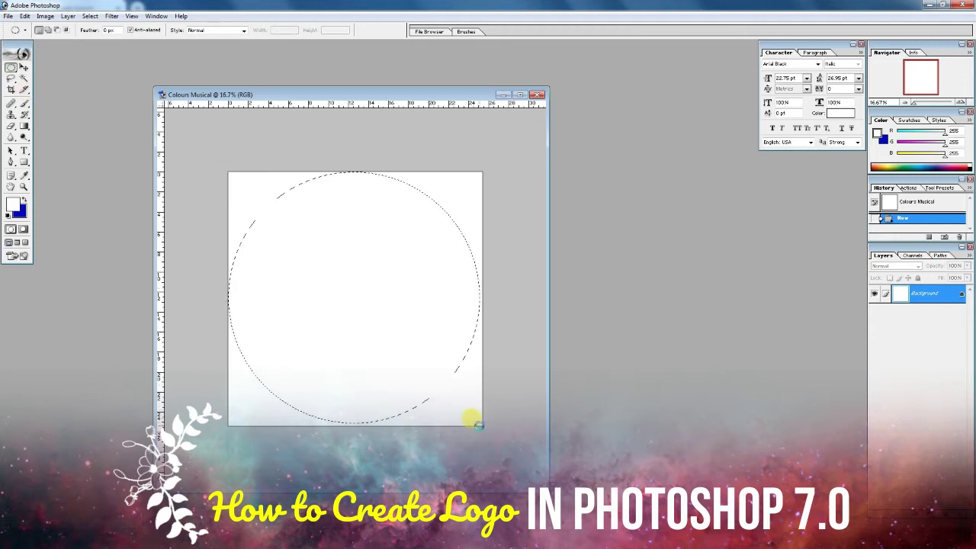
drag(474, 419, 481, 423)
key(Right)
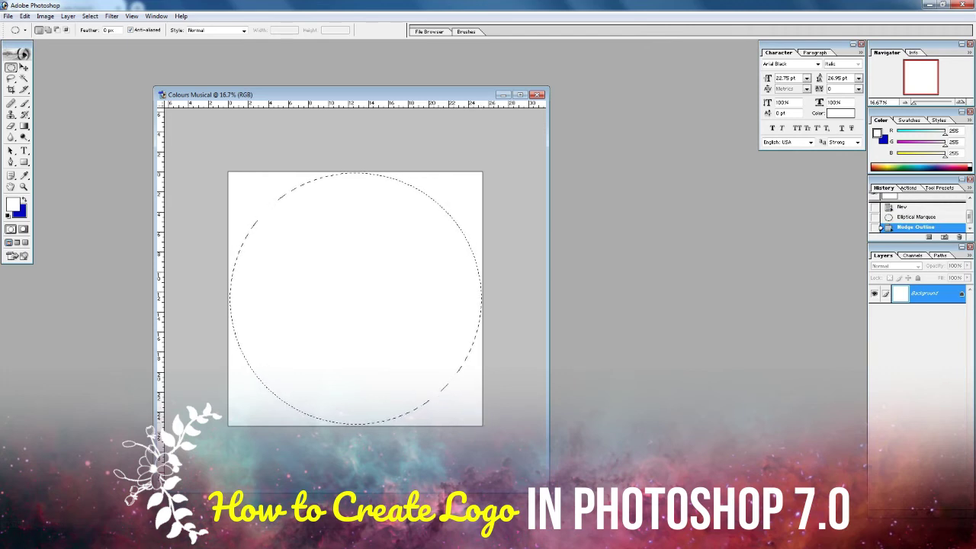
- Fill the circle with red (192, 0, 0) on a new layer and deselect
key(ctrl+shift+alt+n)
click(14, 203)
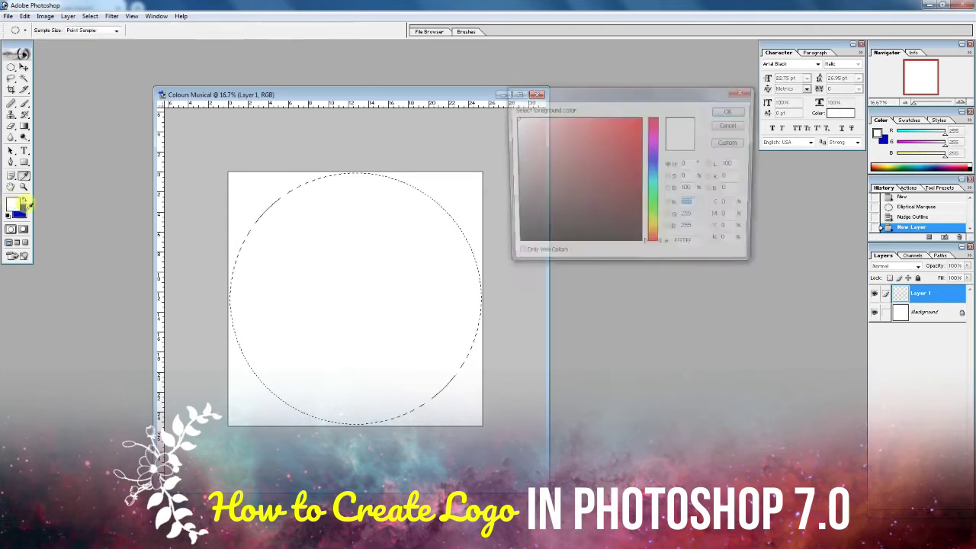
click(640, 150)
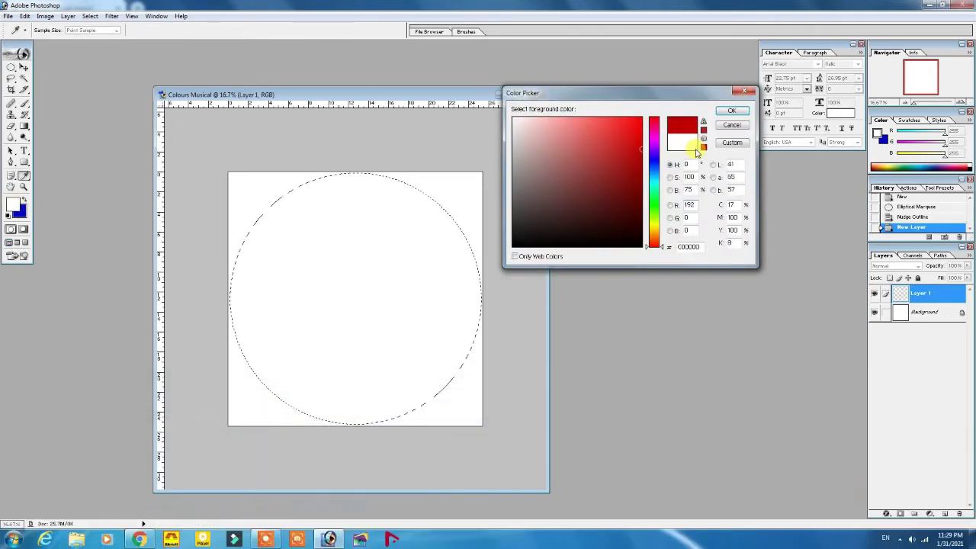
click(731, 111)
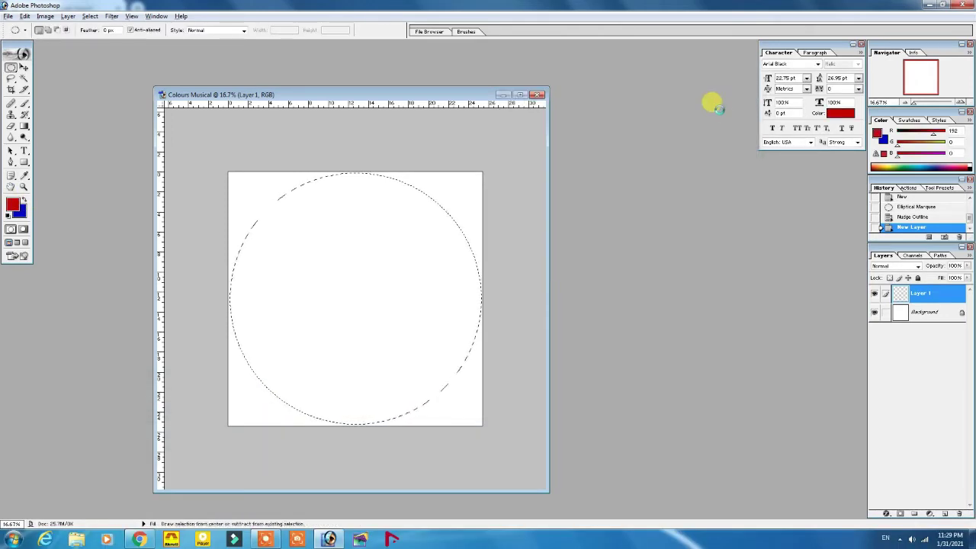
key(alt+BackSpace)
key(ctrl+d)
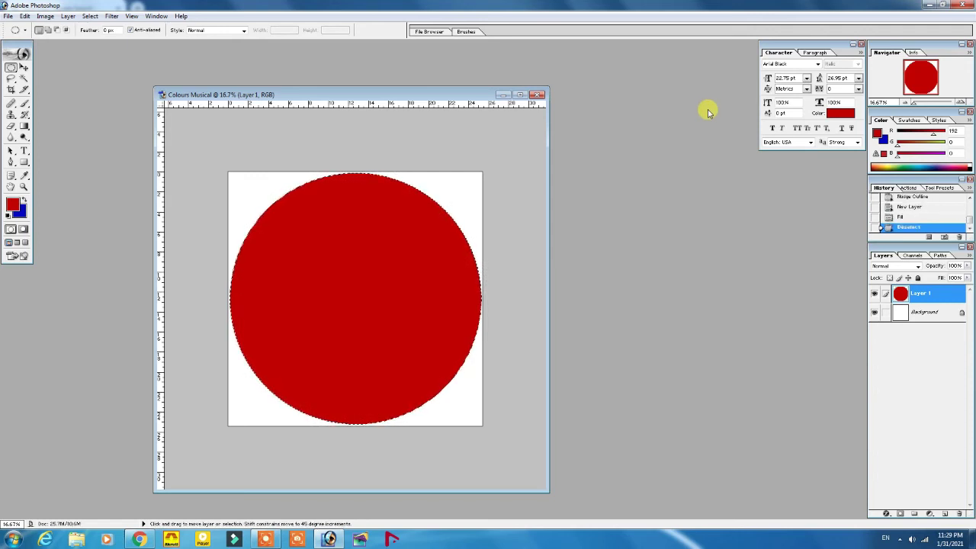
- Shift and slightly enlarge the red circle so it fills the canvas
click(23, 68)
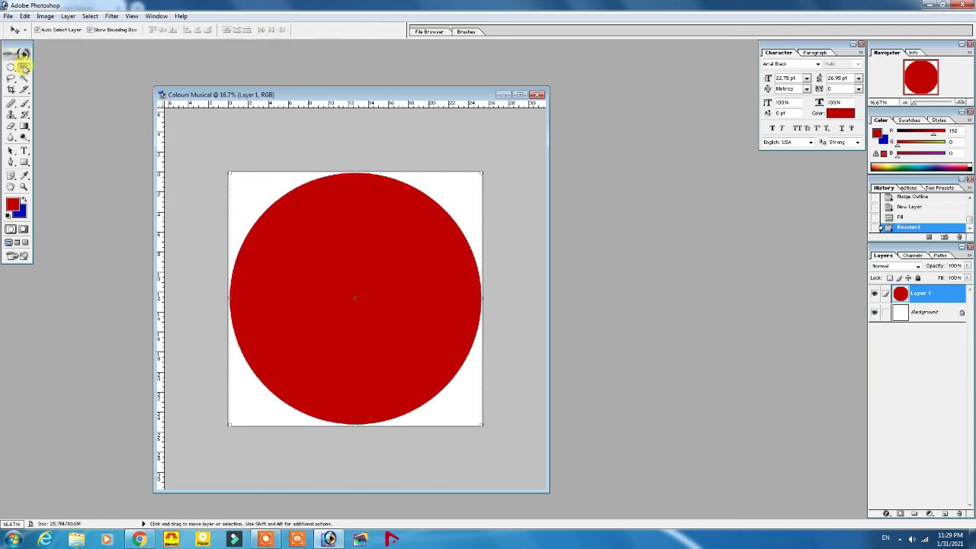
drag(295, 239, 293, 236)
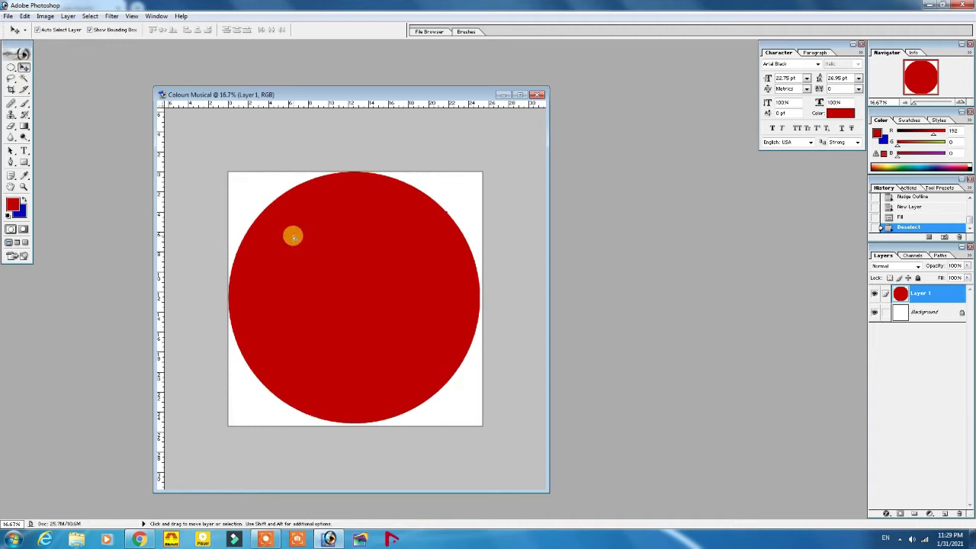
drag(481, 427, 481, 424)
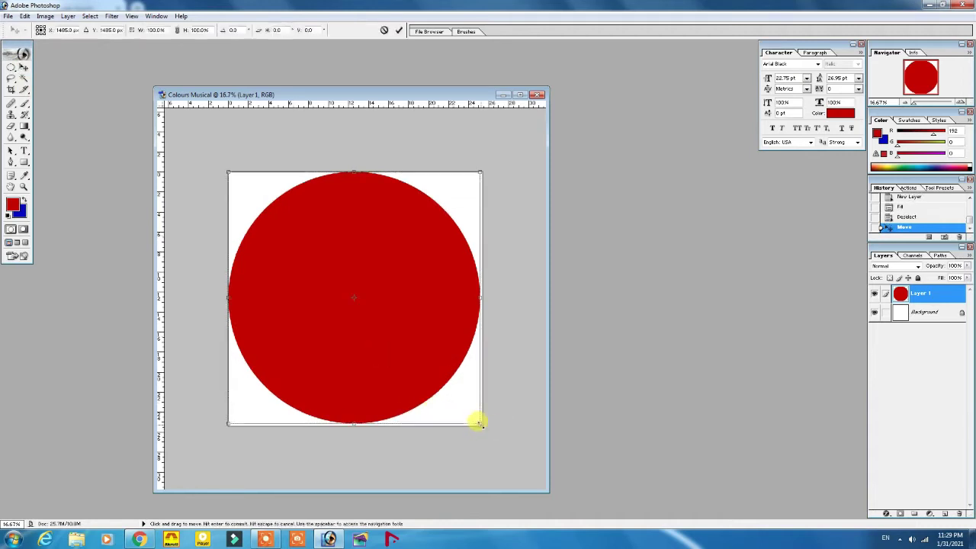
key(Return)
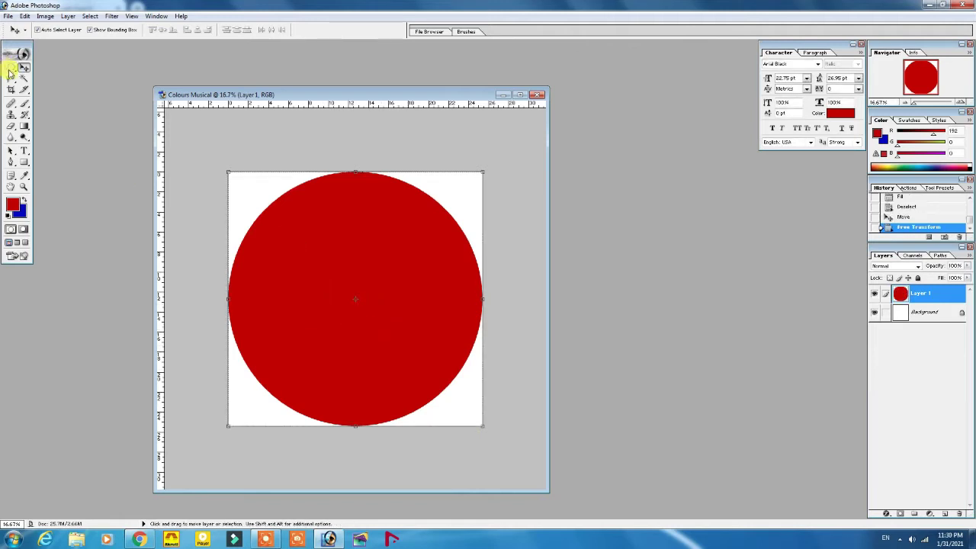
- Place vertical and horizontal guides through the circle's centre and begin a smaller inner circle
drag(160, 347, 355, 339)
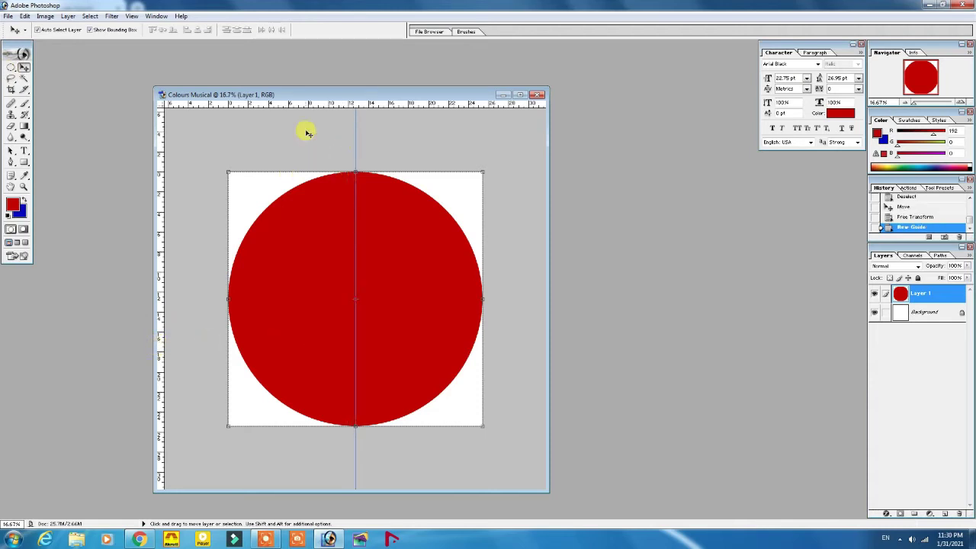
drag(303, 105, 293, 298)
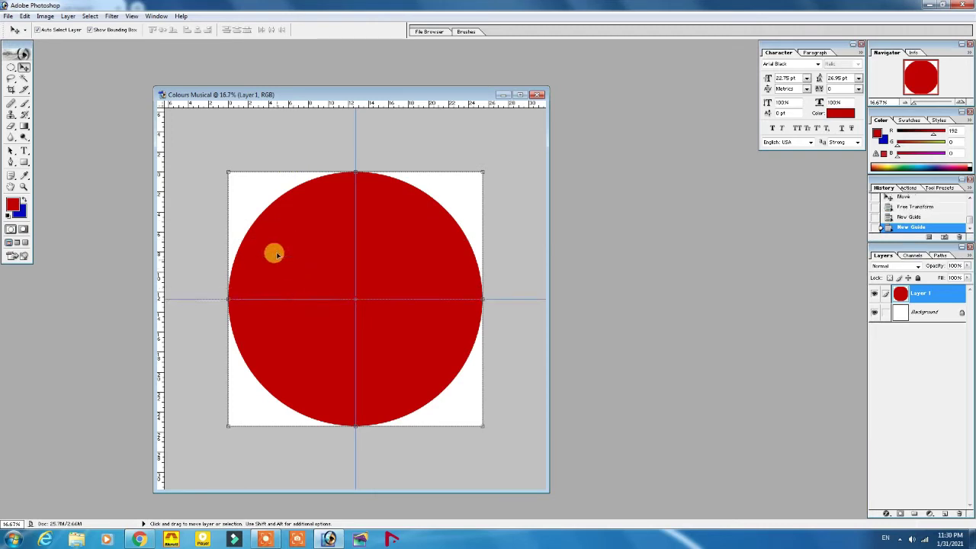
click(10, 68)
drag(257, 197, 430, 392)
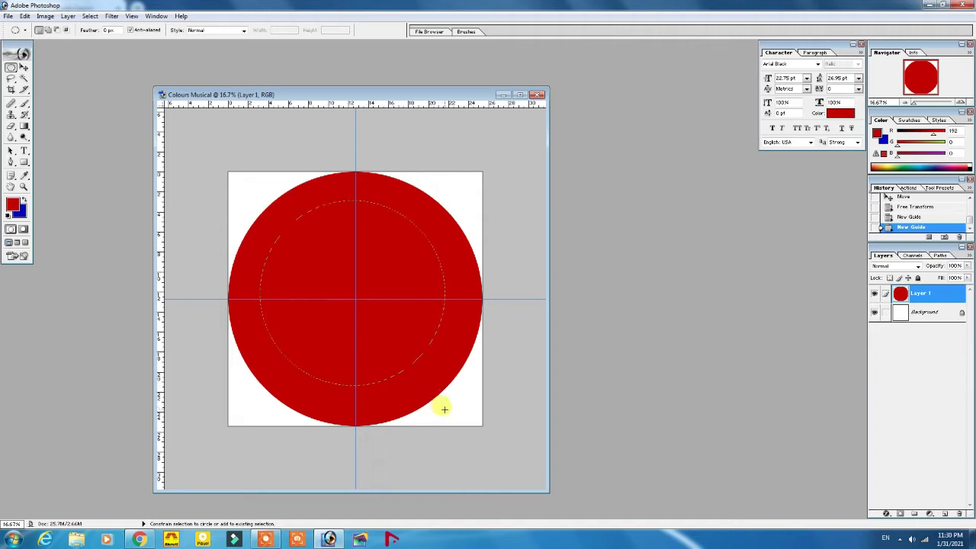
- Centre a smaller circular selection, then cut and paste the inner disc onto Layer 2
mouse_move(444, 410)
mouse_down()
mouse_move(431, 395)
mouse_move(447, 408)
mouse_up()
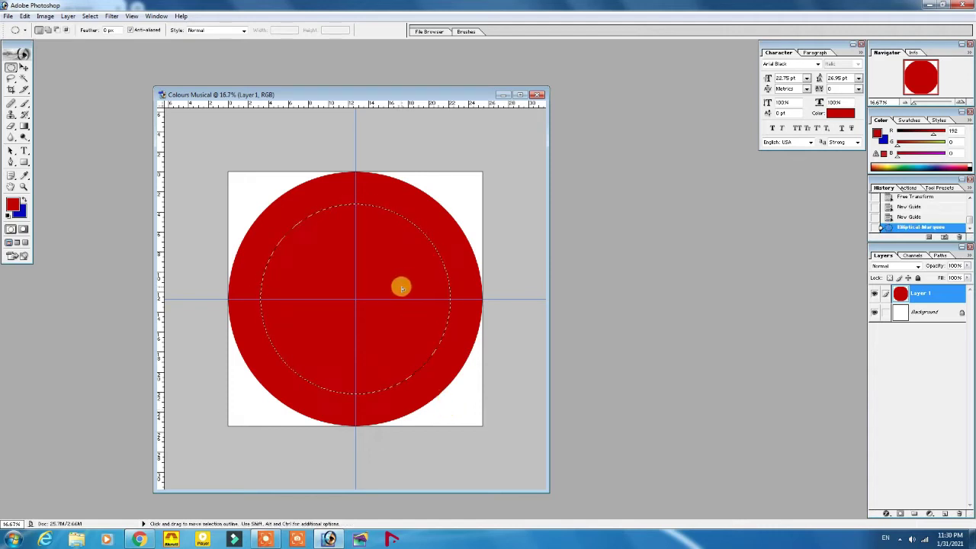
drag(402, 286, 402, 285)
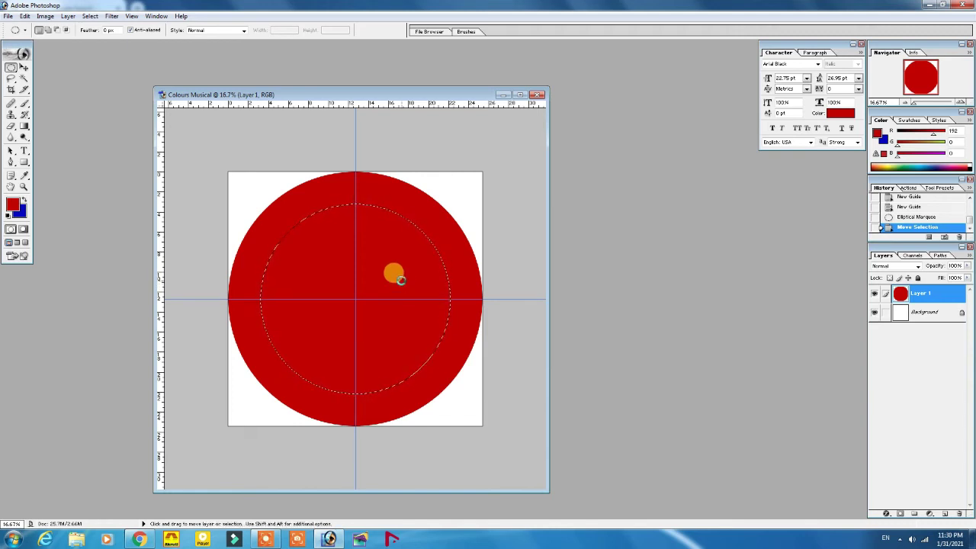
key(ctrl+x)
key(ctrl+v)
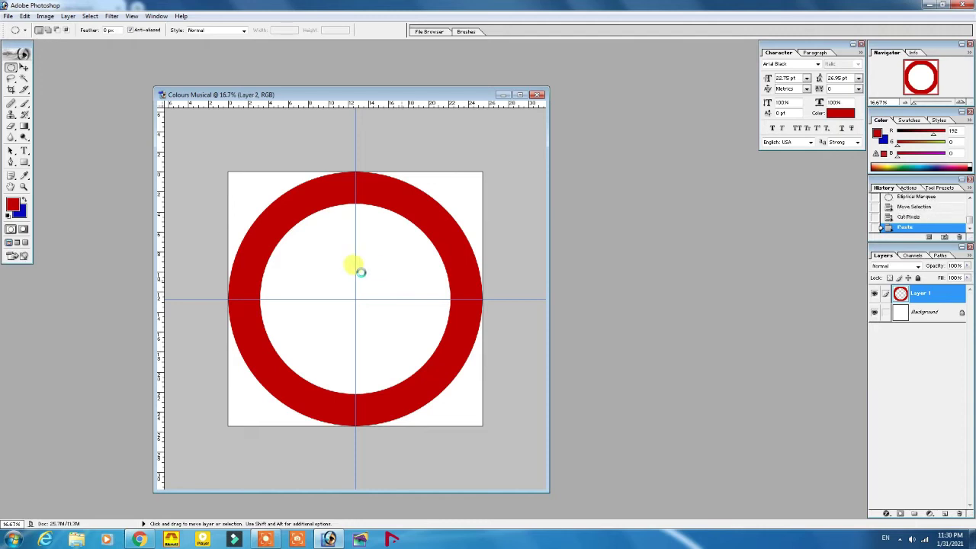
click(24, 67)
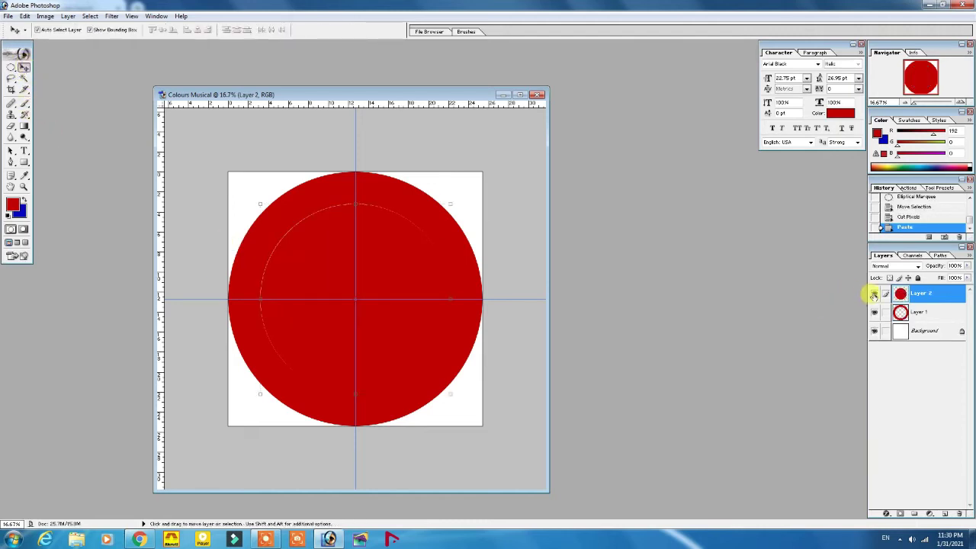
- Give the disc a diagonal Gradient Overlay from white to yellow (FFF200)
click(885, 513)
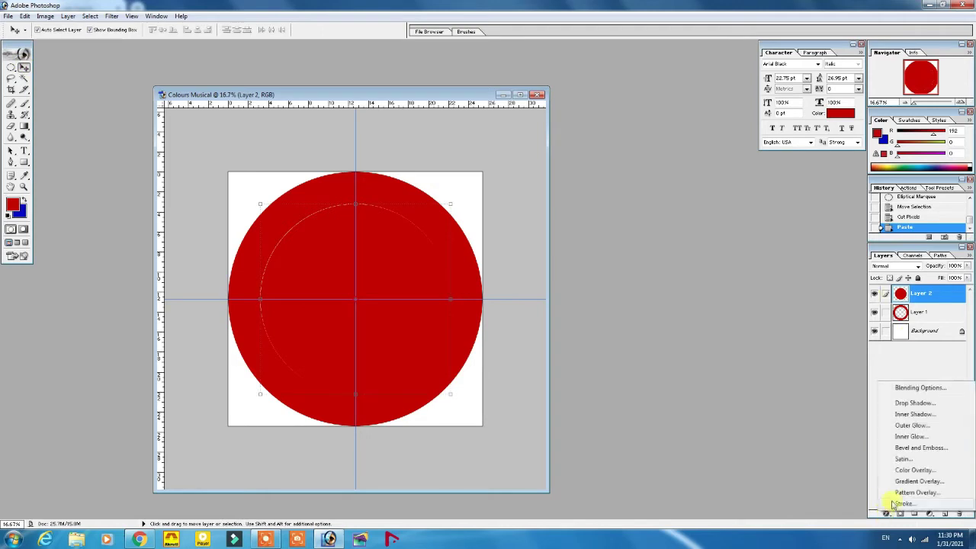
click(911, 482)
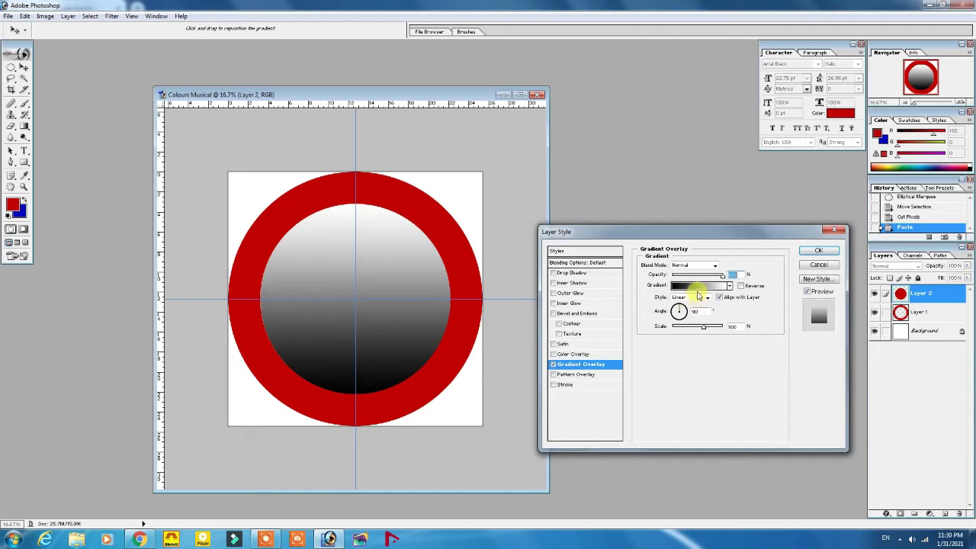
click(699, 290)
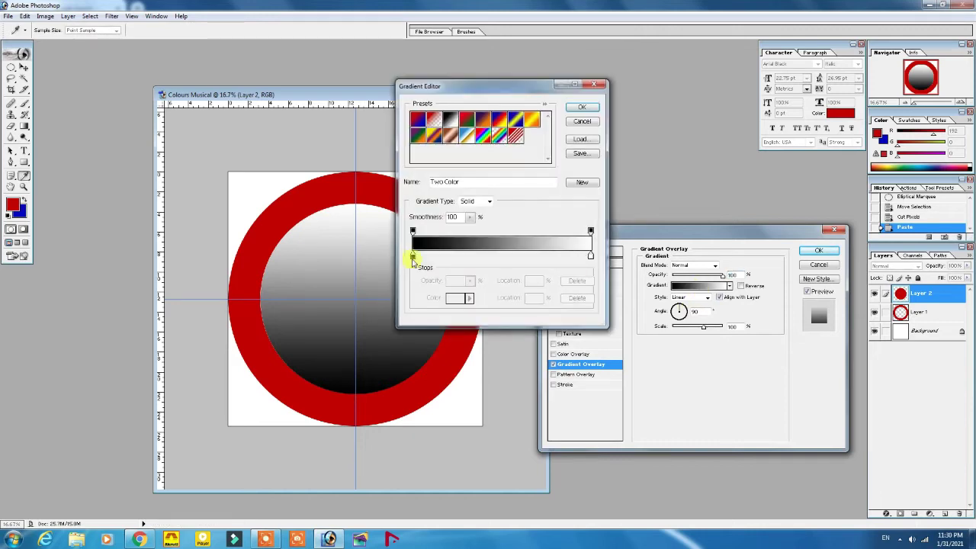
click(412, 256)
click(453, 297)
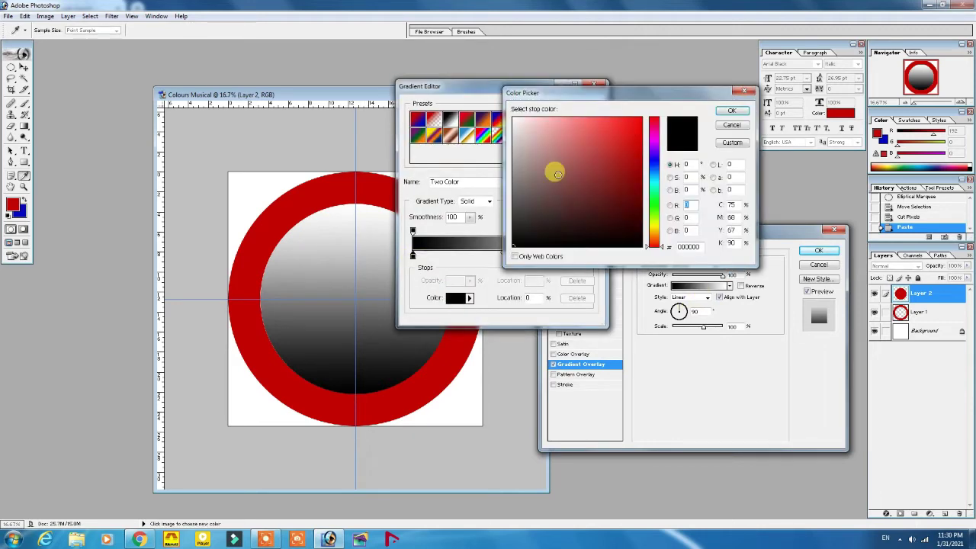
click(513, 117)
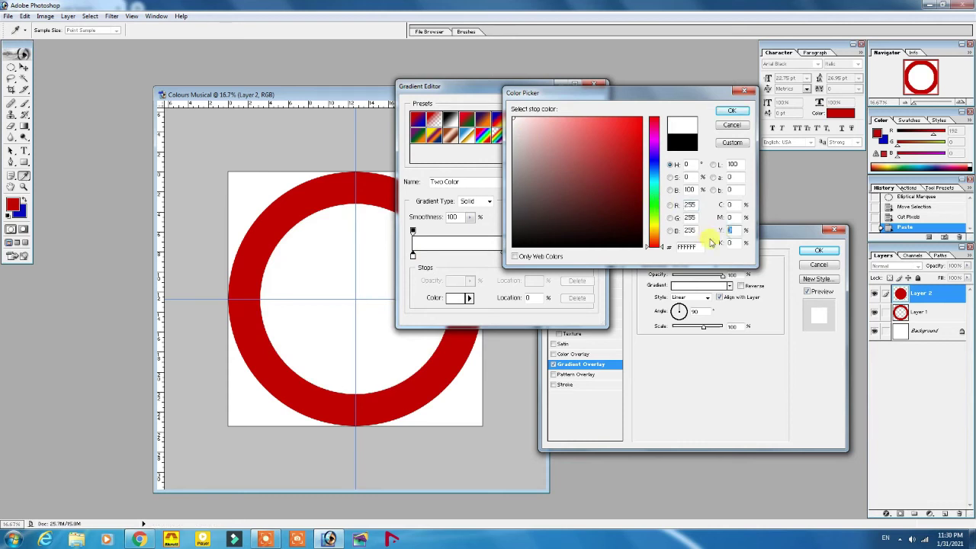
text(00)
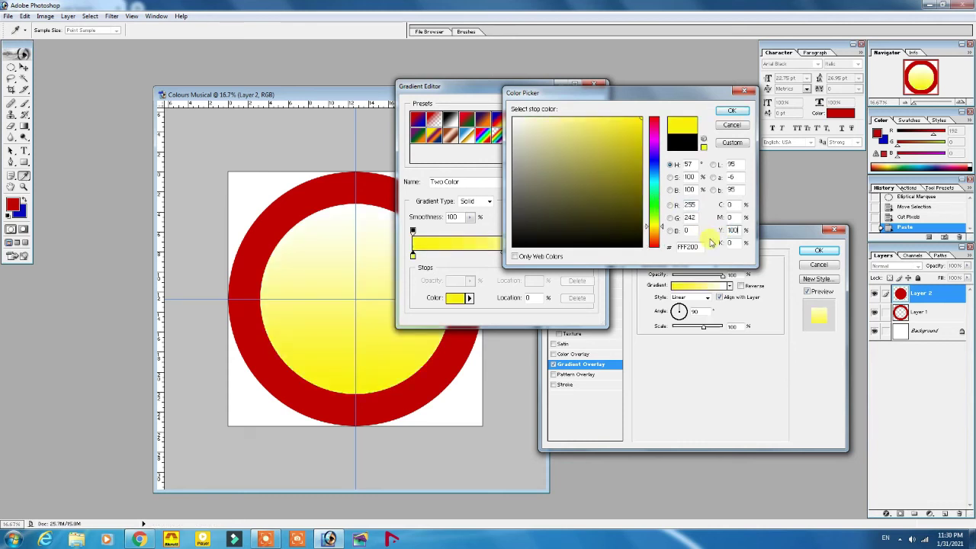
key(Return)
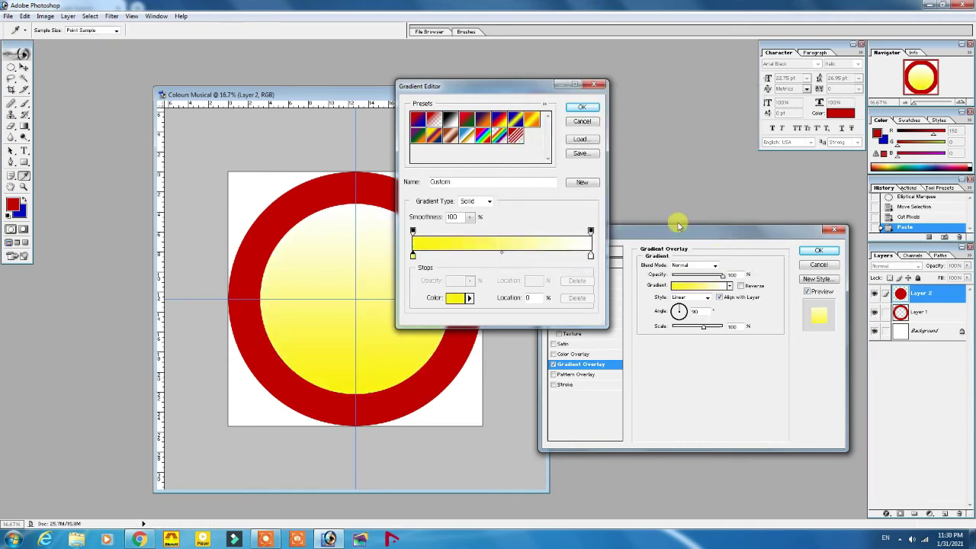
click(576, 108)
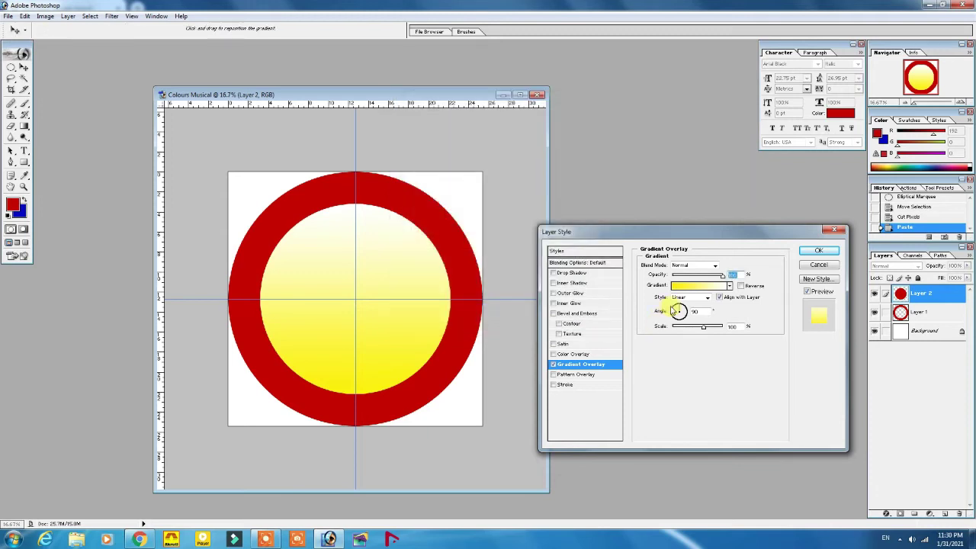
click(677, 310)
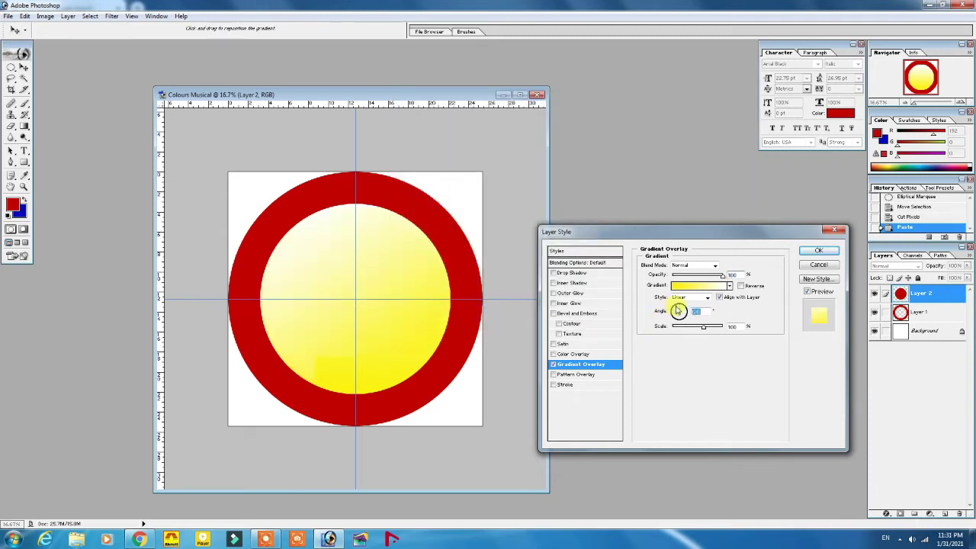
click(813, 252)
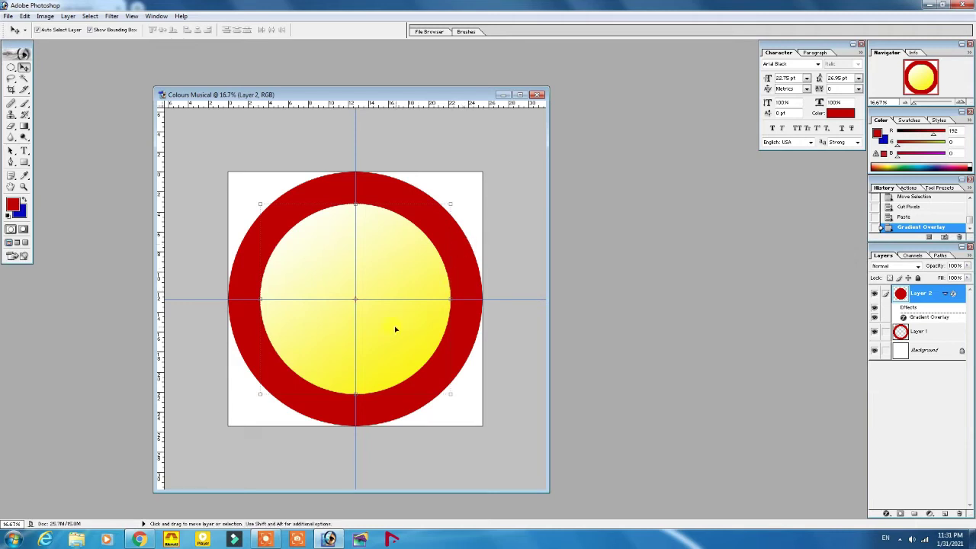
- Save the logo in Photoshop (*.PSD) format as Colours Musical.psd
key(ctrl+shift+s)
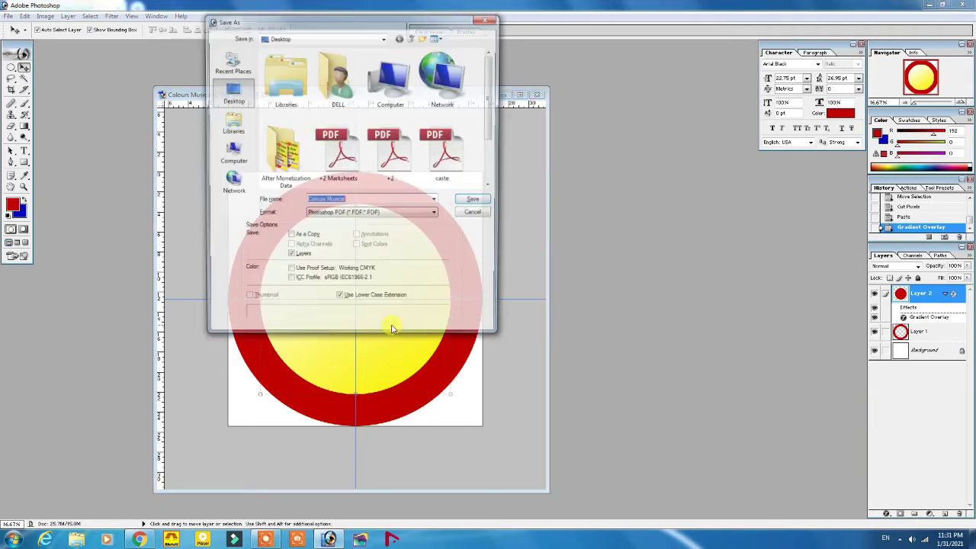
click(473, 202)
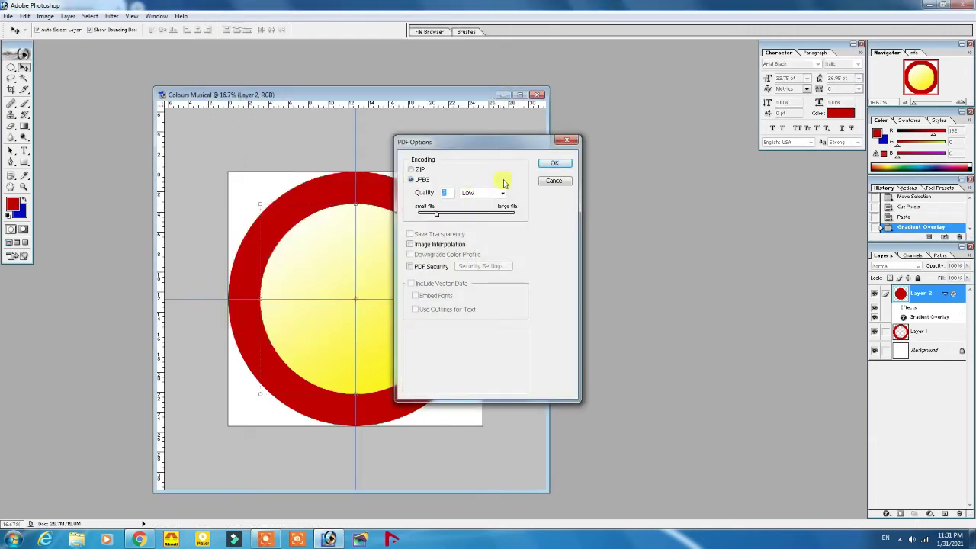
click(553, 182)
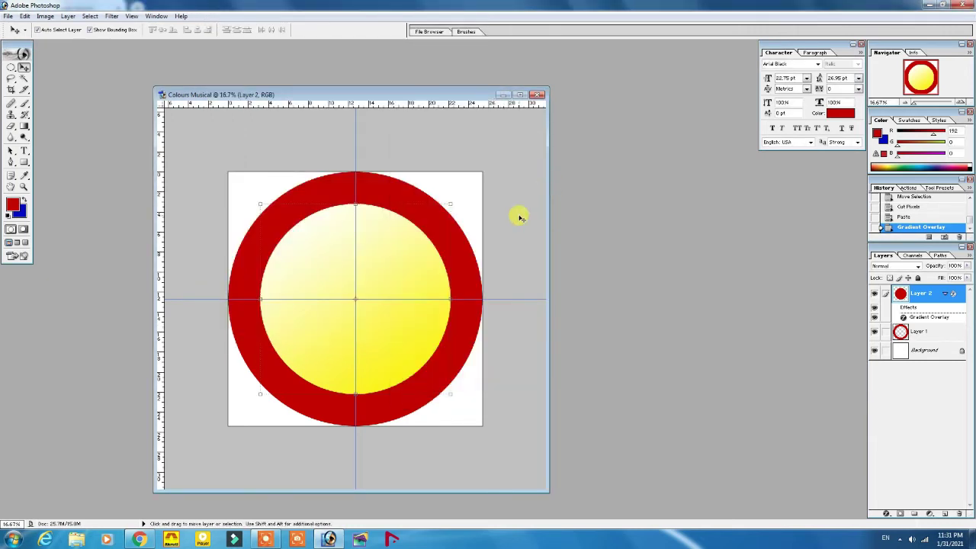
key(ctrl+shift+s)
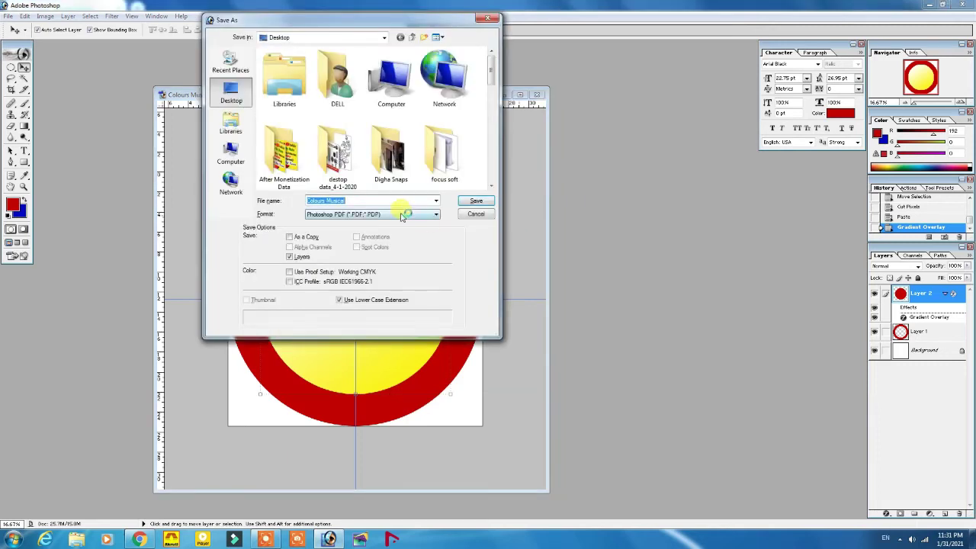
click(403, 214)
click(386, 222)
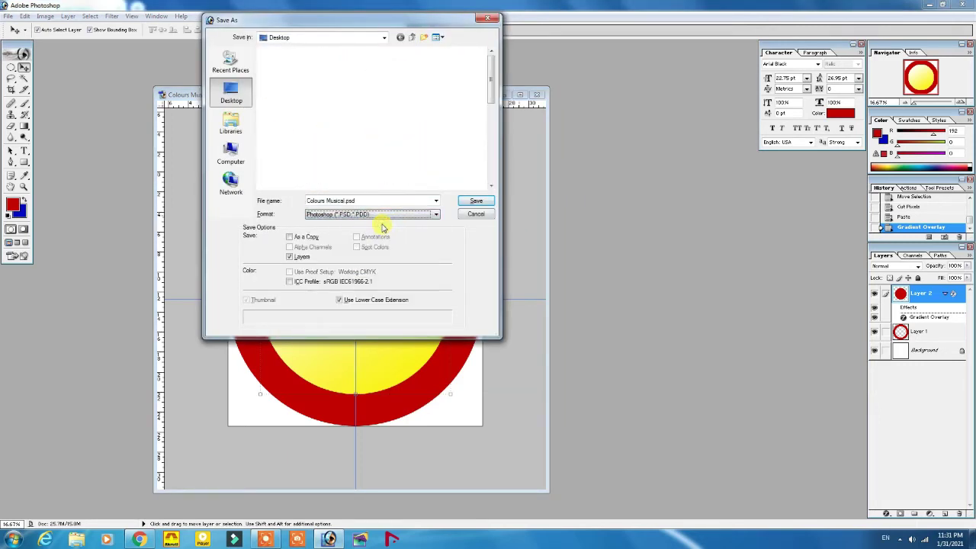
click(476, 202)
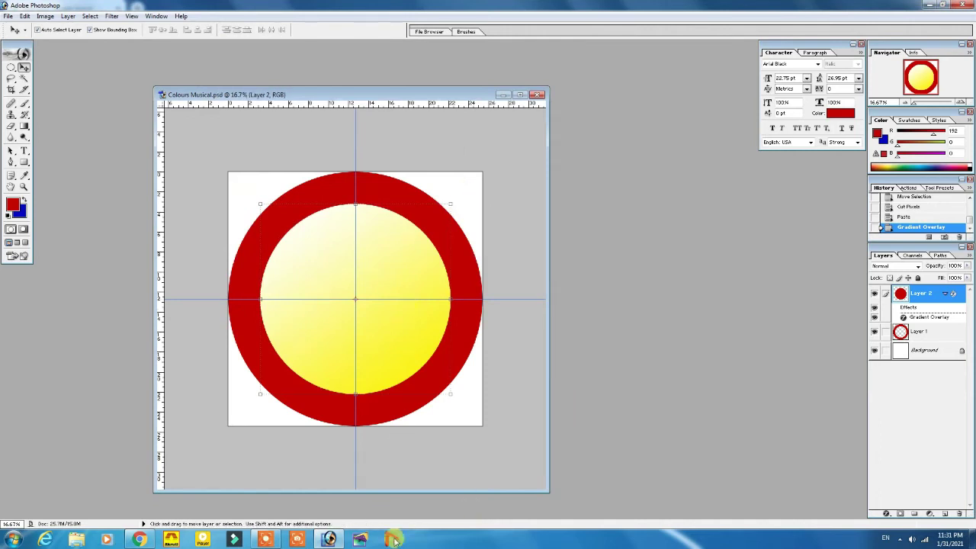
click(141, 540)
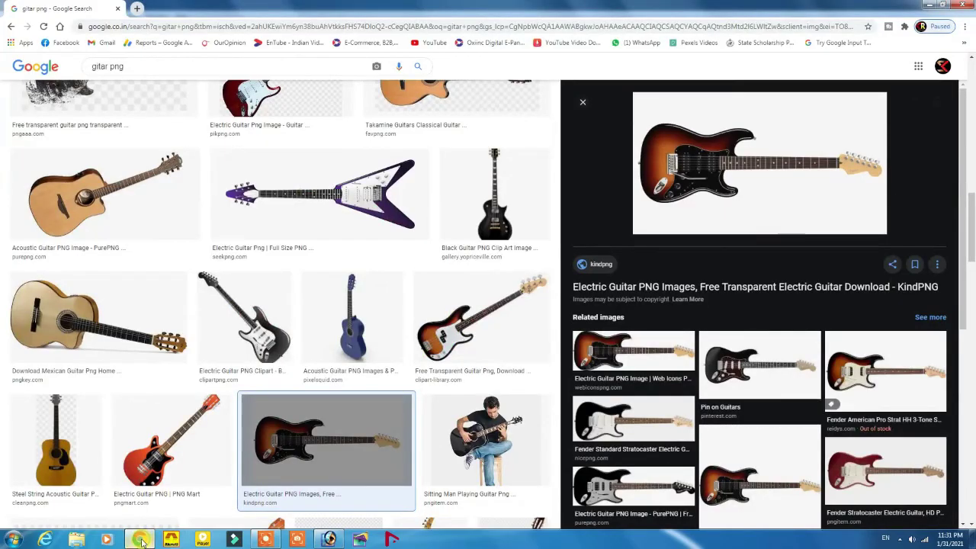
- Save the red electric guitar image to the Desktop as electric-guitar-rock-guitar-52644.png
right_click(771, 209)
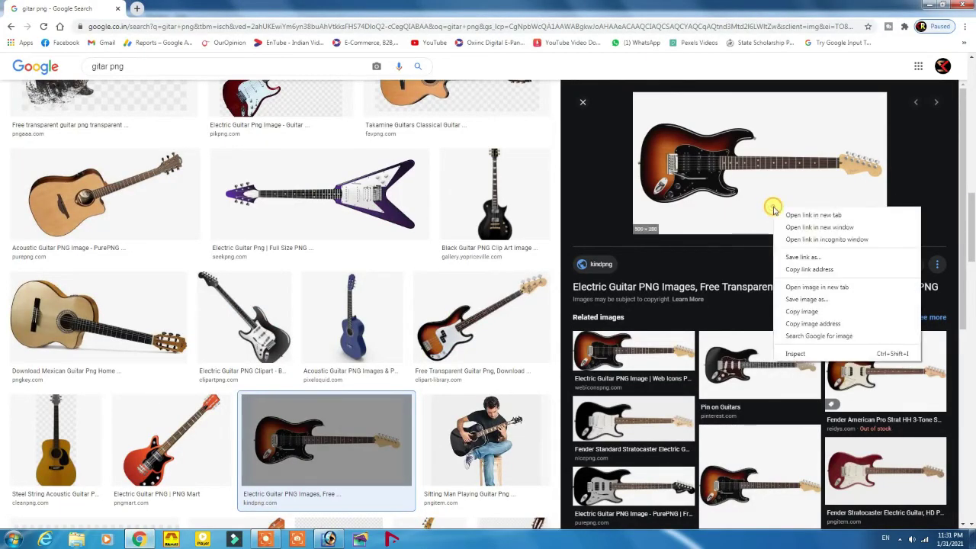
click(803, 301)
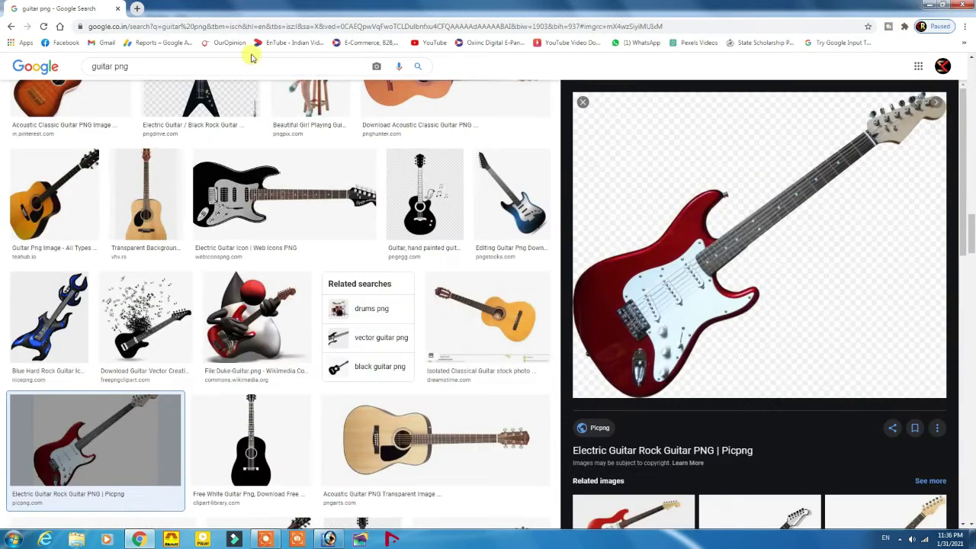
right_click(693, 261)
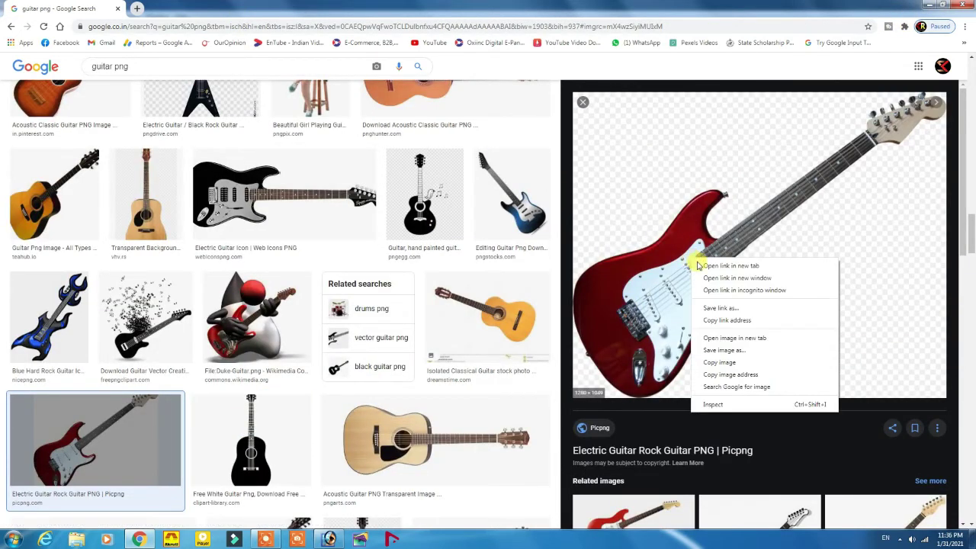
click(728, 350)
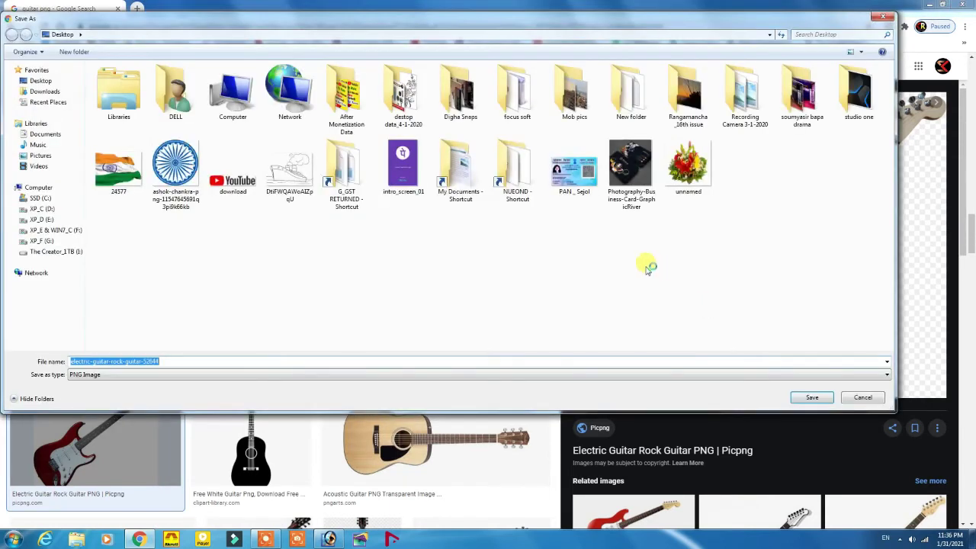
click(807, 399)
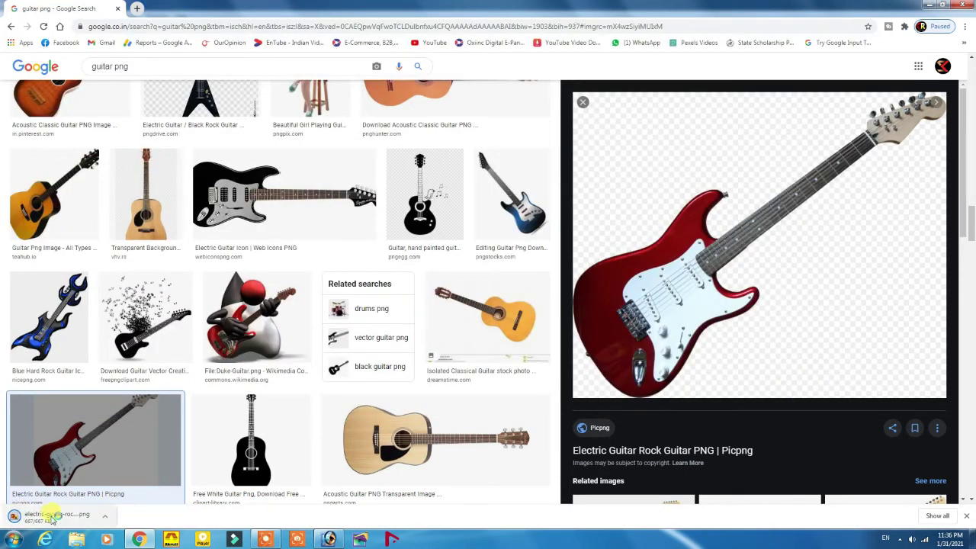
drag(36, 519, 331, 532)
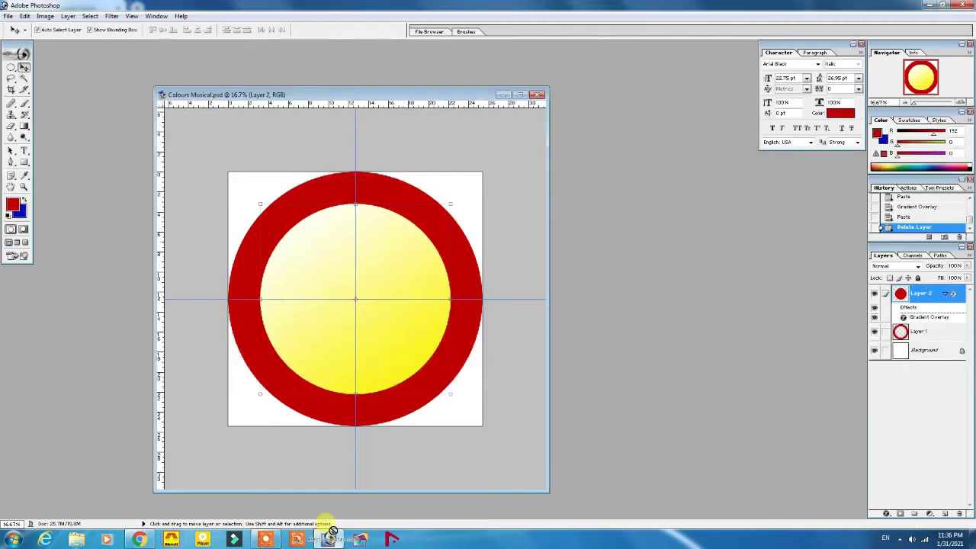
- Open the guitar PNG in Photoshop and copy it into Colours Musical as Layer 3
drag(331, 534, 342, 412)
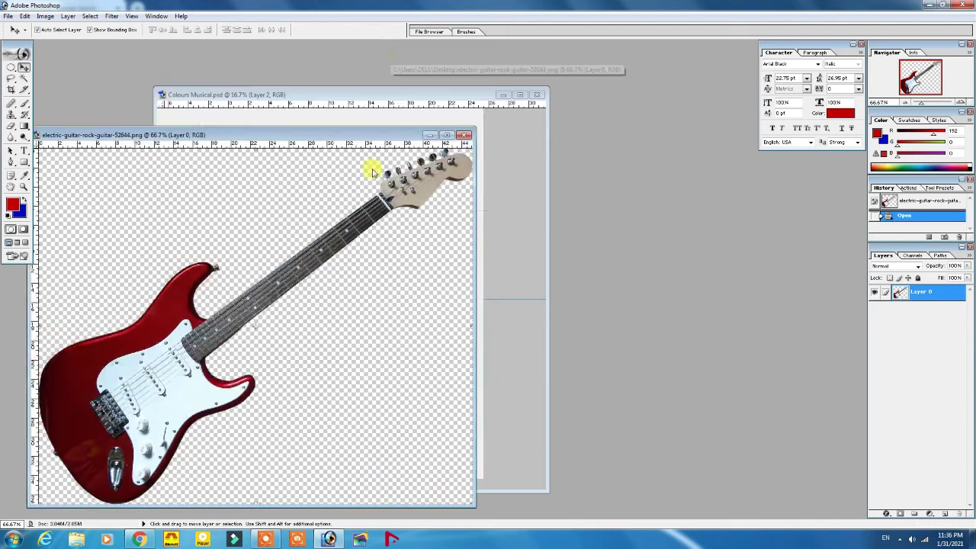
drag(393, 53, 720, 185)
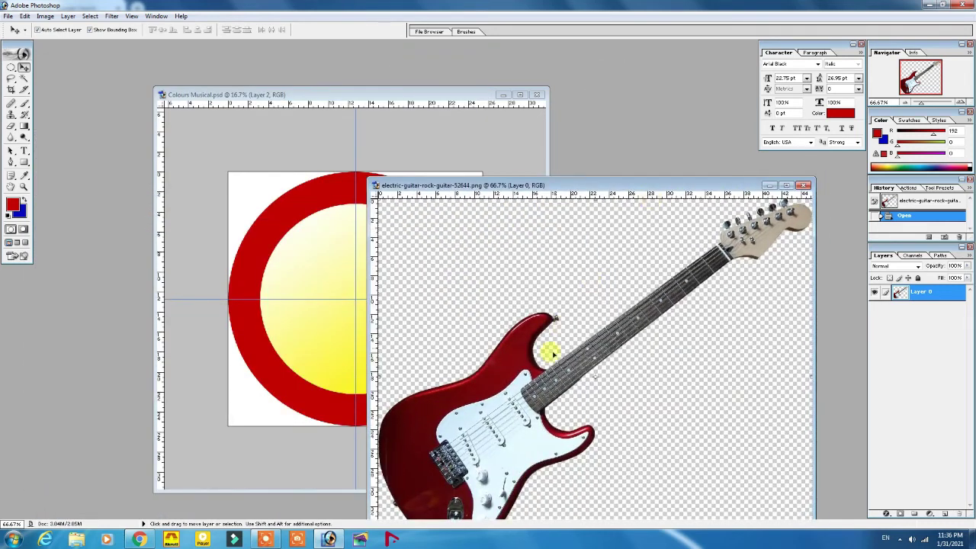
drag(513, 364, 347, 314)
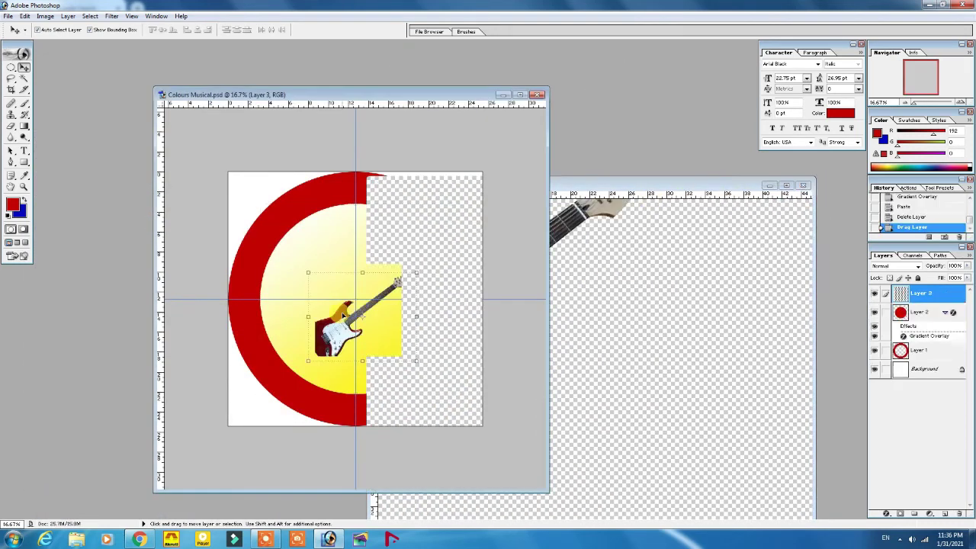
click(664, 310)
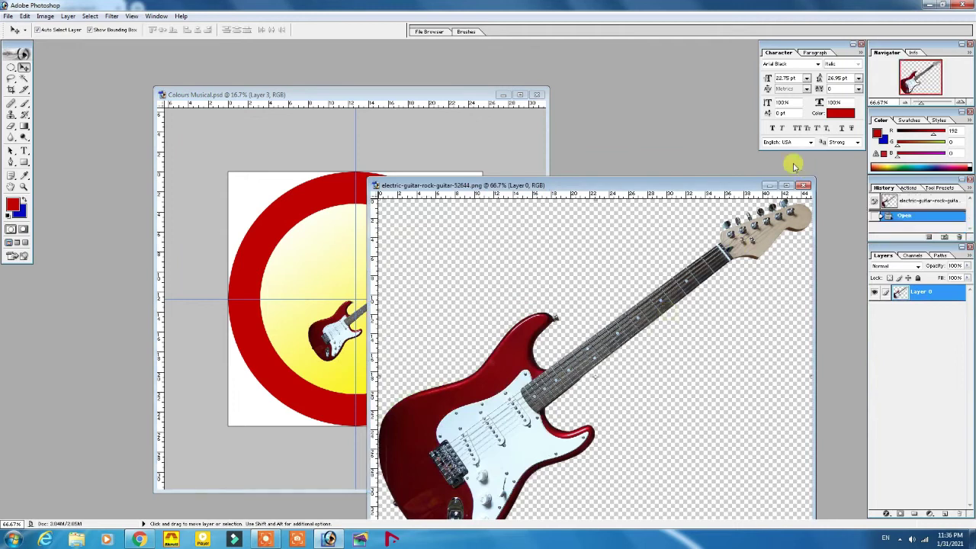
click(769, 186)
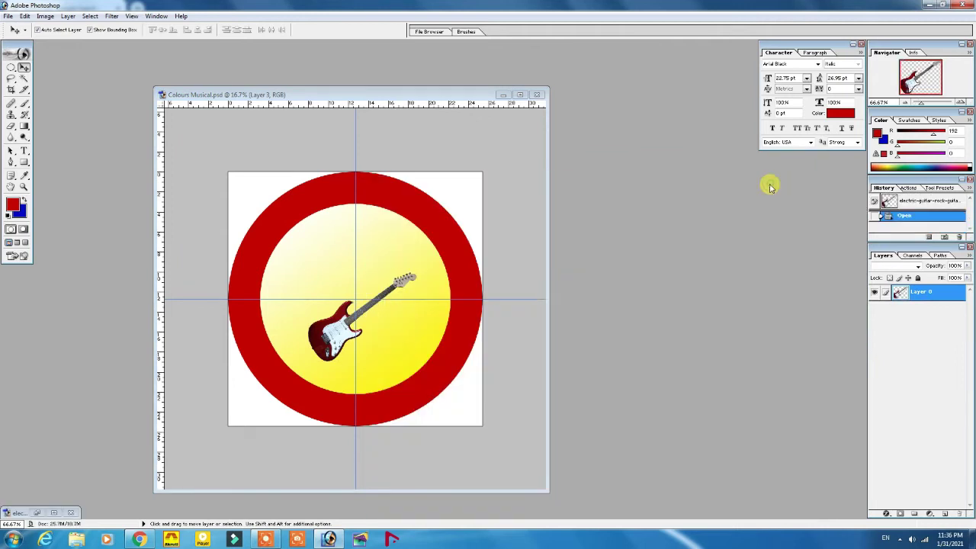
click(520, 95)
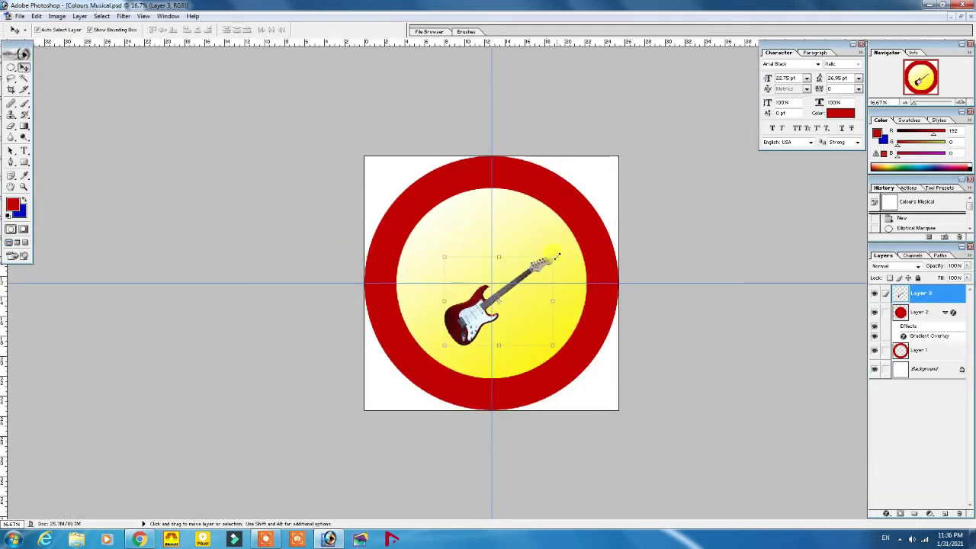
- Scale and tilt the guitar diagonally across the yellow disc
drag(553, 256, 608, 213)
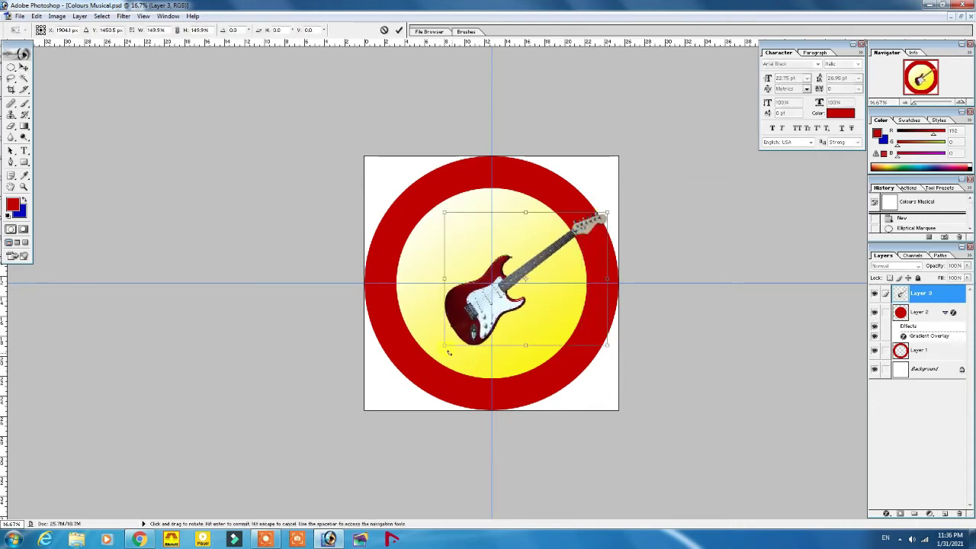
drag(444, 344, 418, 367)
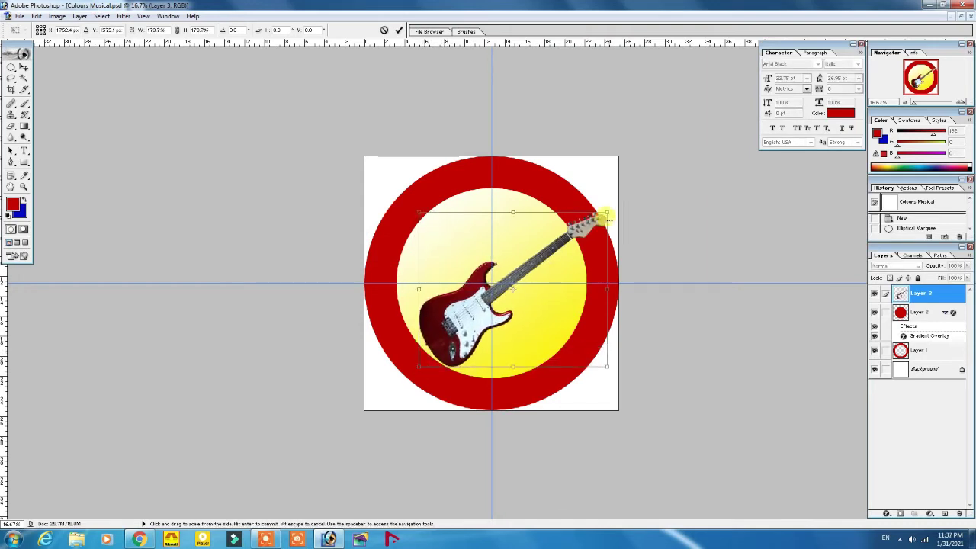
mouse_move(606, 213)
mouse_down()
mouse_move(619, 201)
mouse_move(581, 184)
mouse_up()
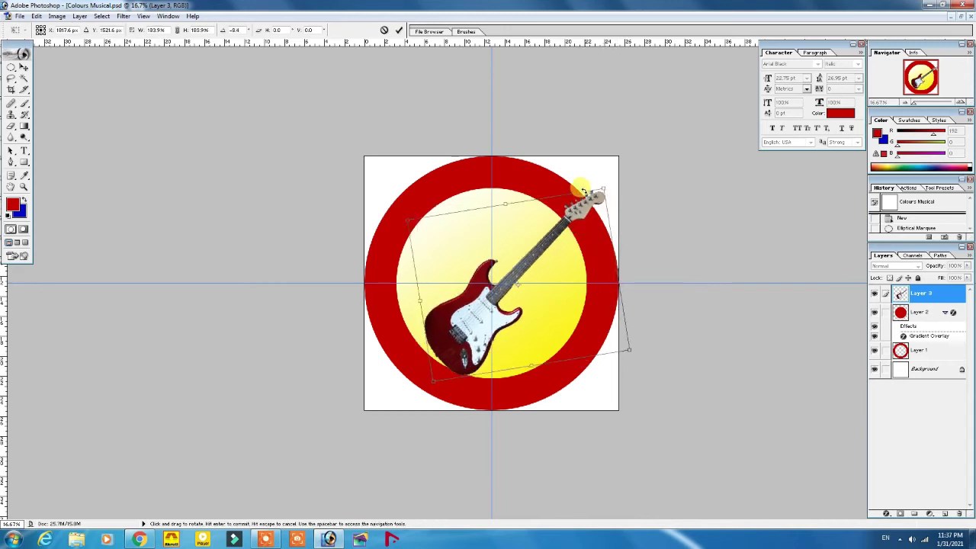
key(Return)
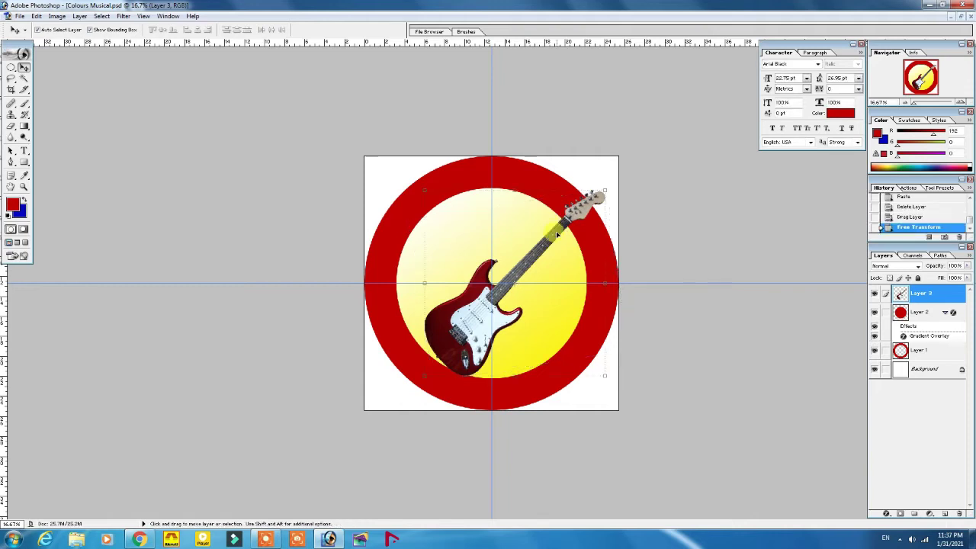
- Nudge the guitar and enlarge it slightly so its headstock overlaps the red ring
drag(557, 232, 543, 228)
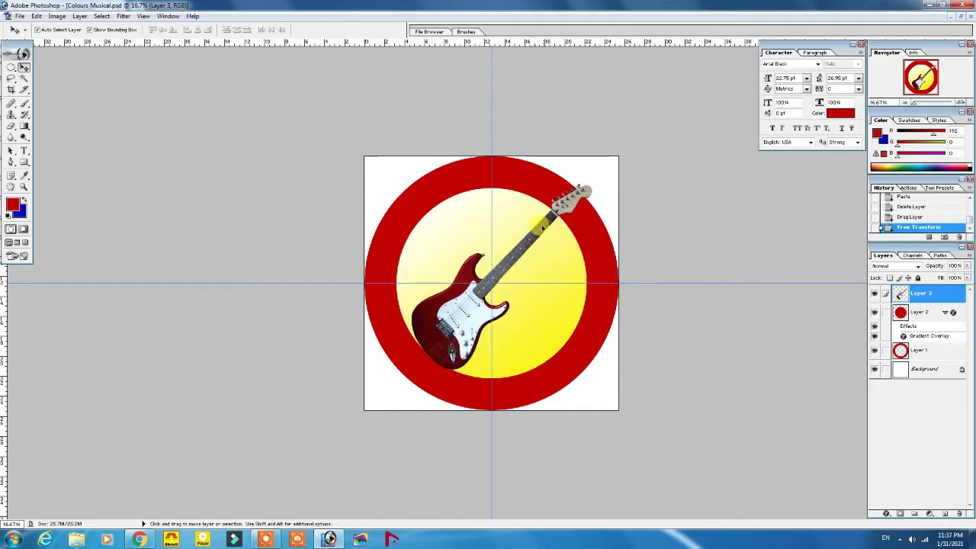
drag(543, 228, 539, 242)
drag(590, 196, 610, 170)
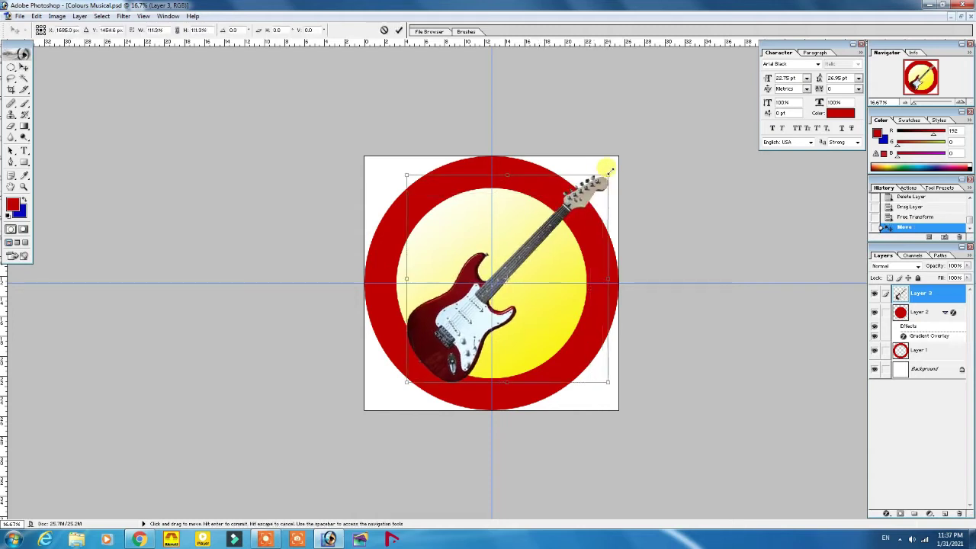
double_click(559, 221)
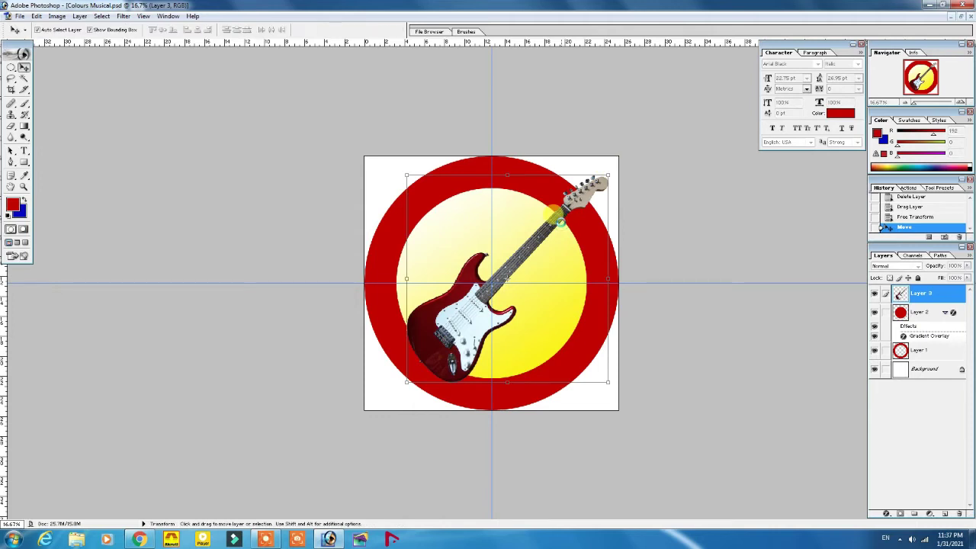
- Add a white outside Stroke layer style to the guitar on Layer 3
click(885, 515)
click(902, 505)
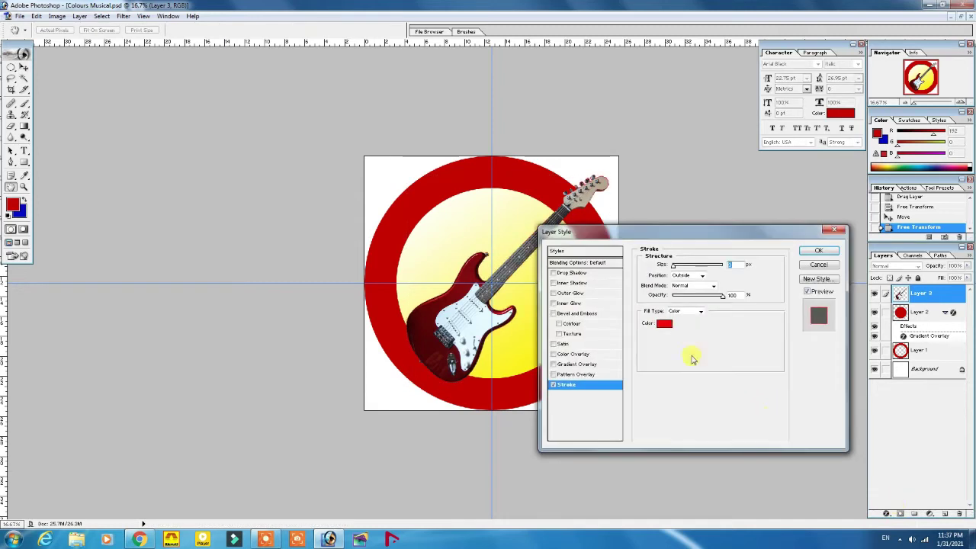
click(664, 323)
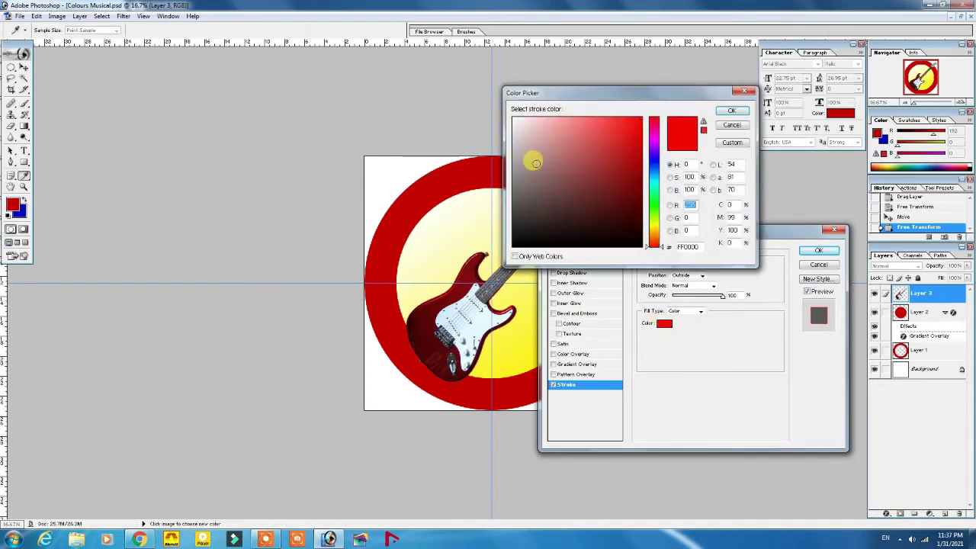
drag(526, 152, 476, 63)
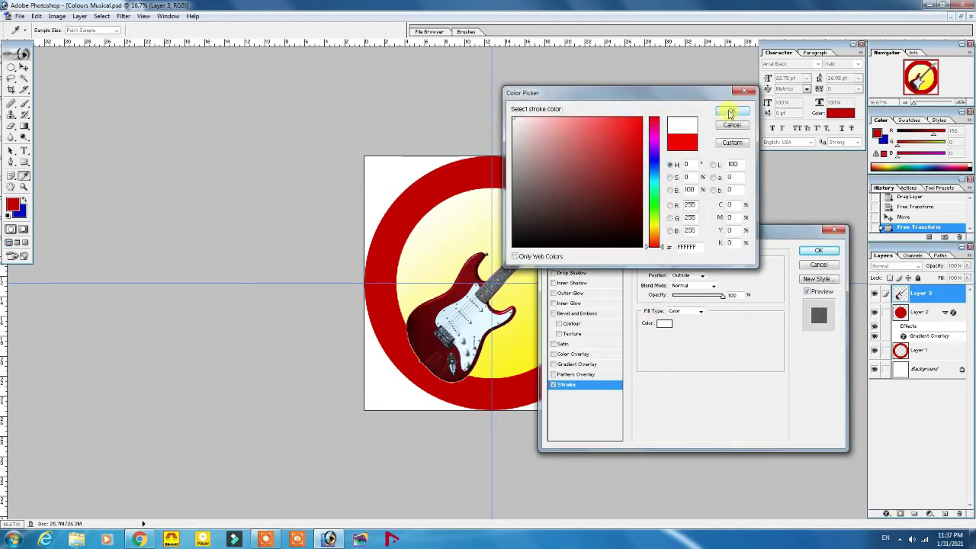
click(731, 112)
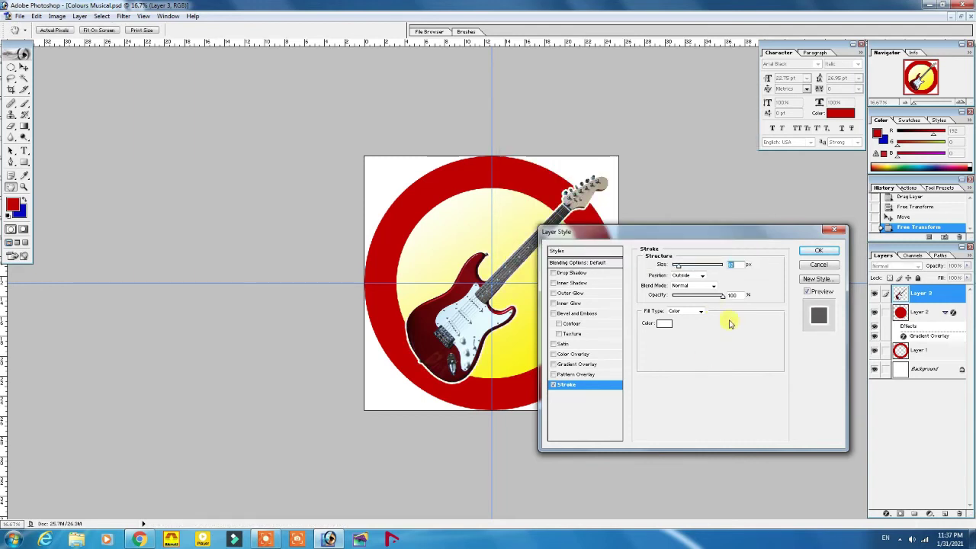
click(807, 252)
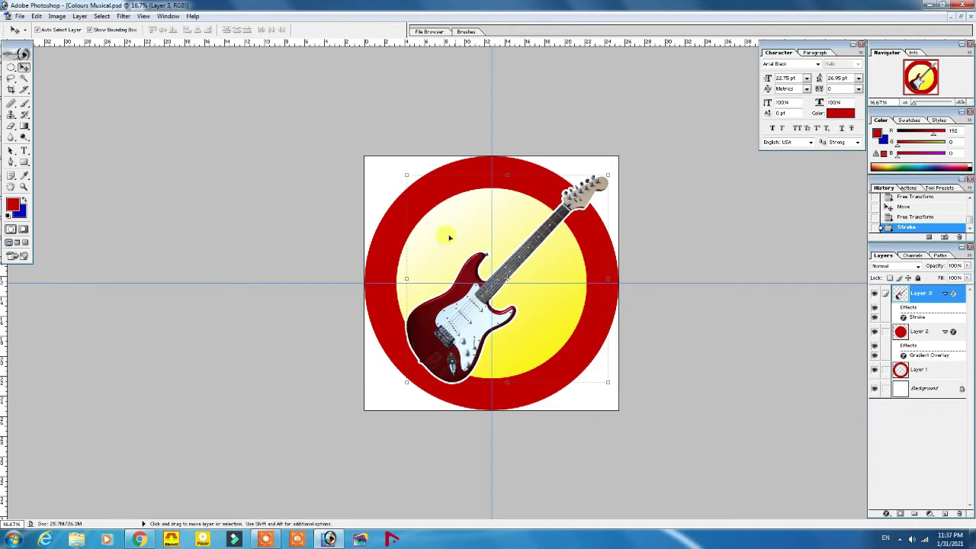
- Free-transform the yellow disc on Layer 2 down to about 90%
click(533, 403)
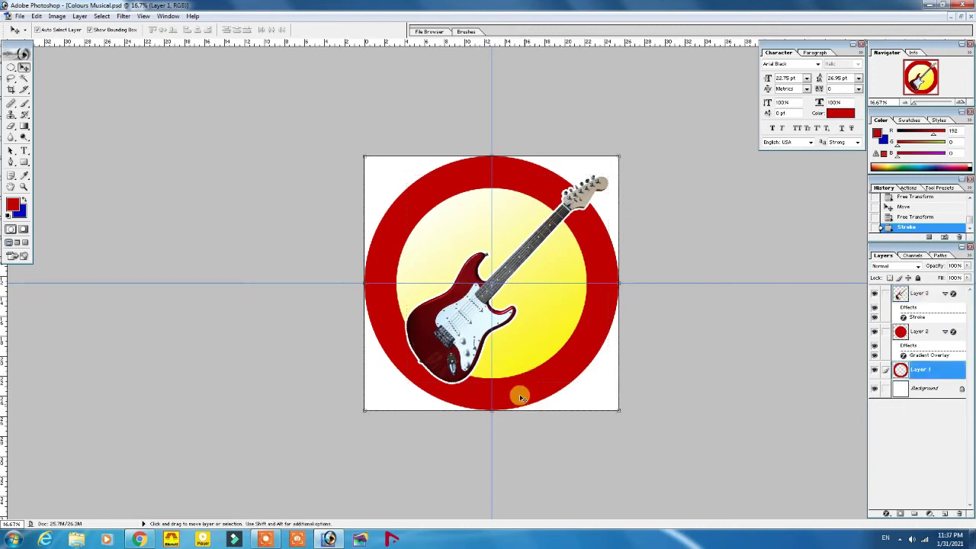
click(424, 246)
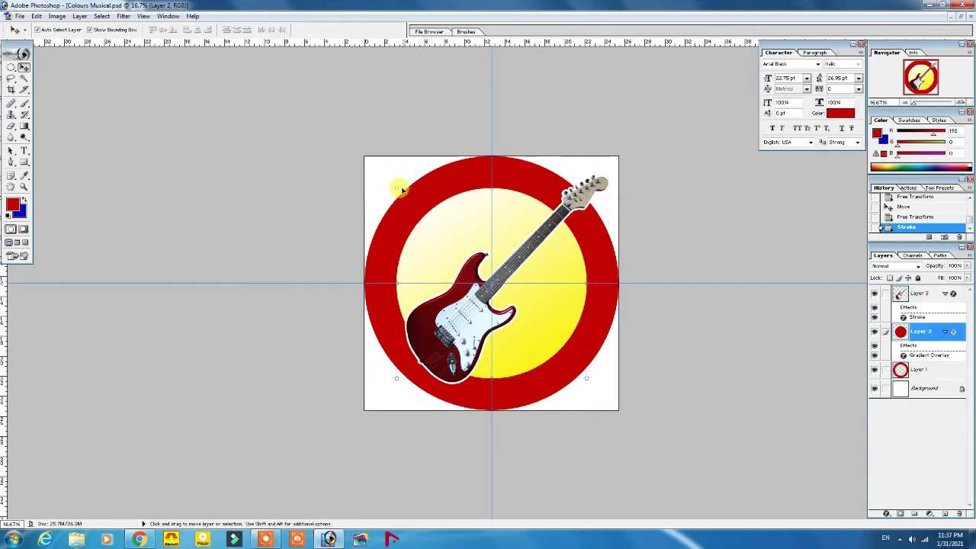
key(ctrl+t)
drag(394, 186, 409, 204)
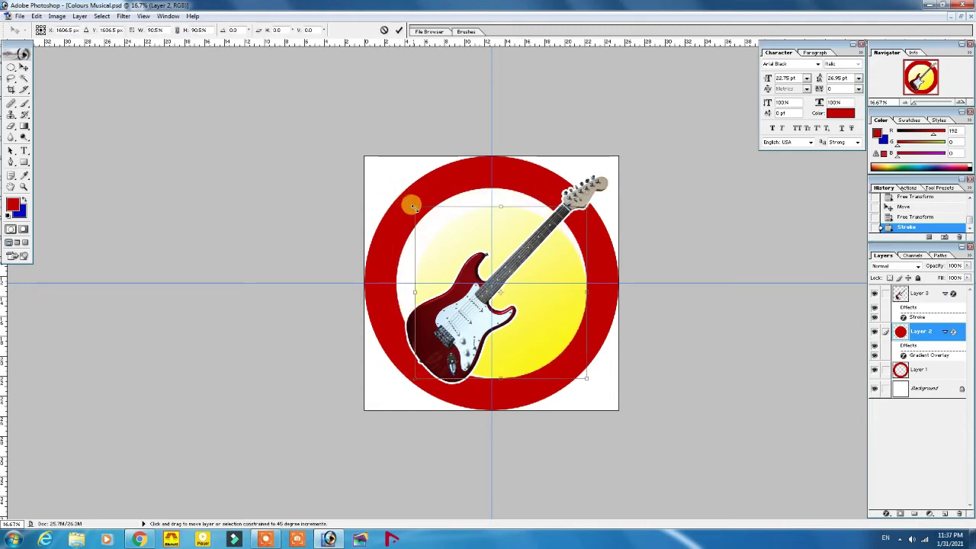
drag(409, 204, 411, 206)
double_click(464, 242)
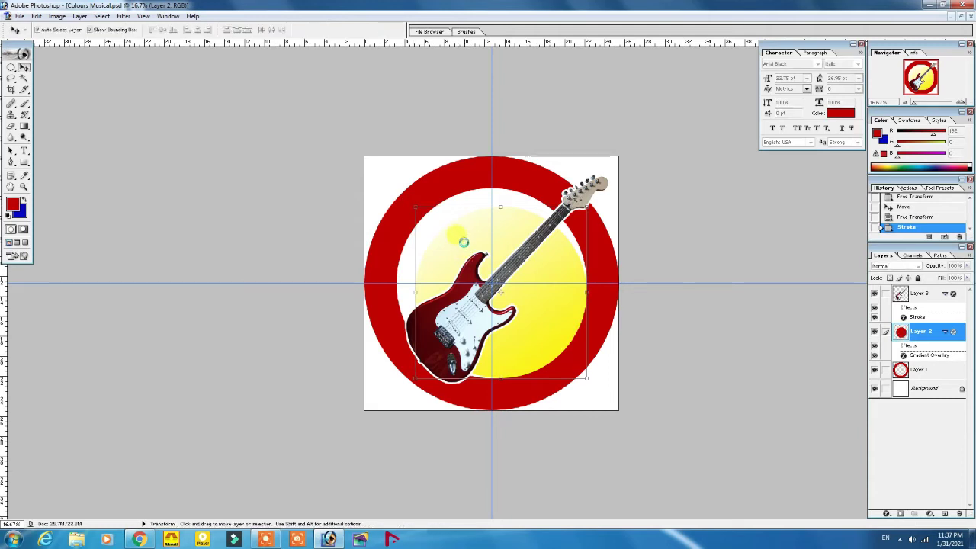
- On Layer 1, fill an elliptical selection inside the ring with red, then deselect
click(447, 170)
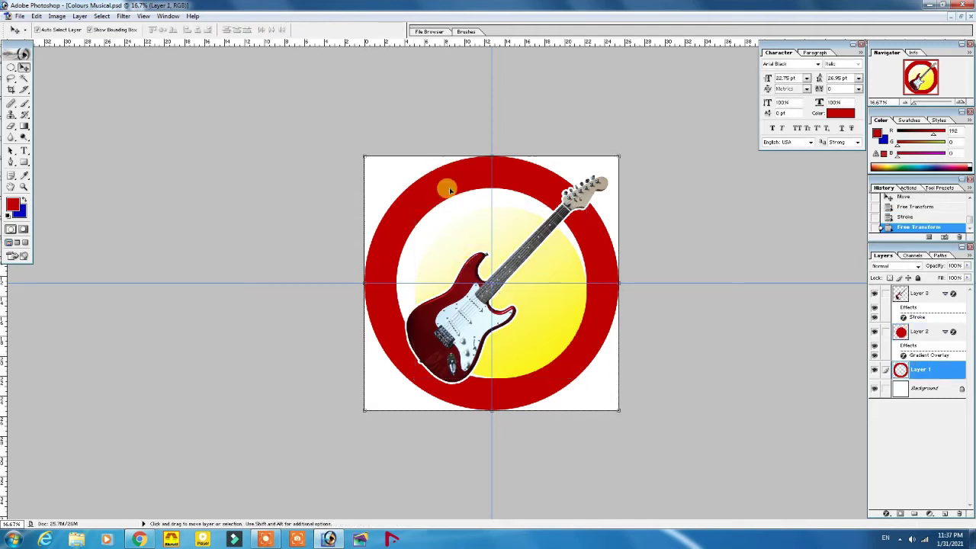
click(20, 67)
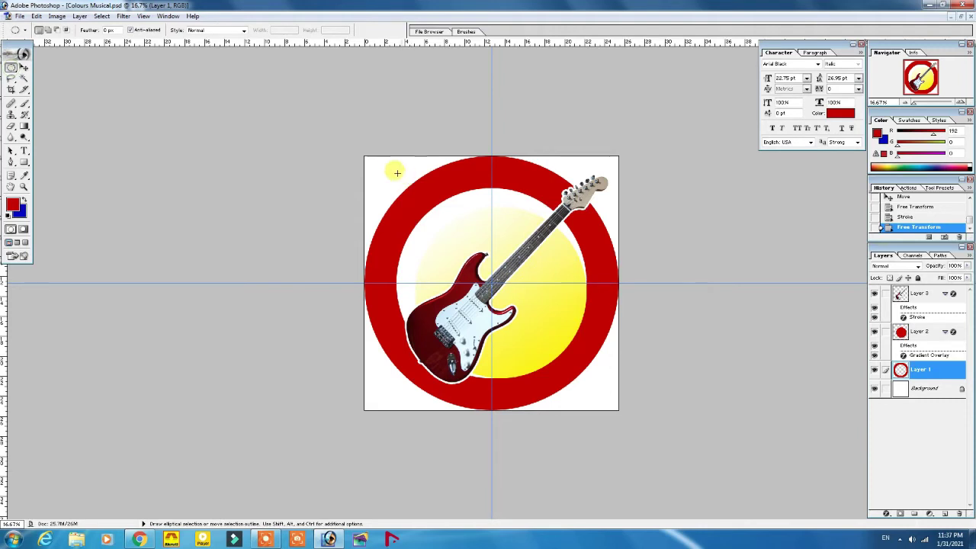
drag(392, 166, 600, 448)
key(Up)
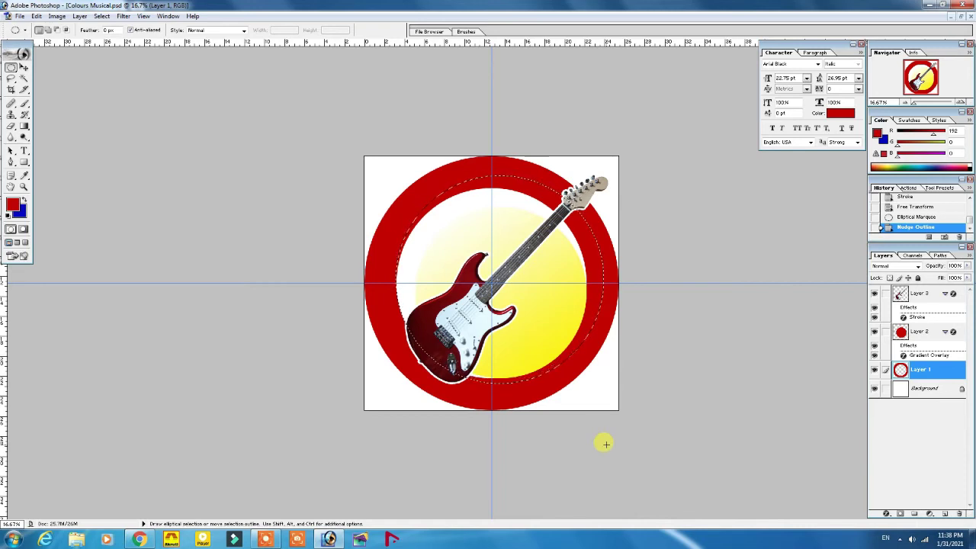
key(shift+Down)
key(shift+Down)
key(shift+Down)
key(shift+Left)
key(shift+Left)
key(shift+Left)
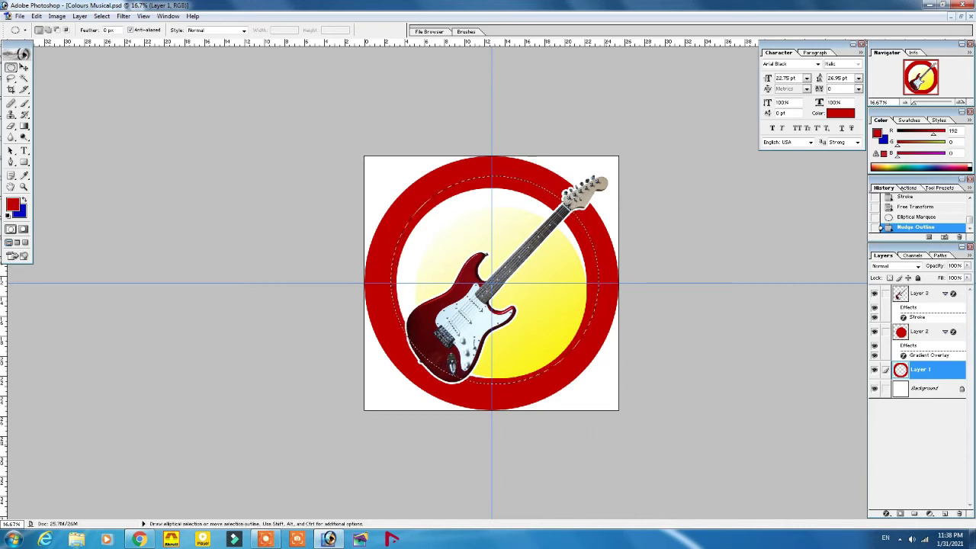
key(alt+BackSpace)
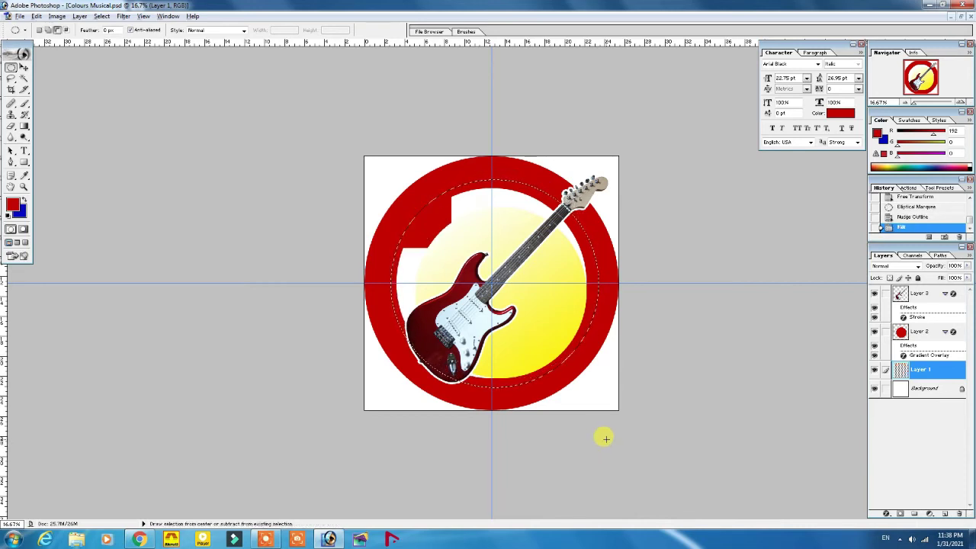
key(ctrl+d)
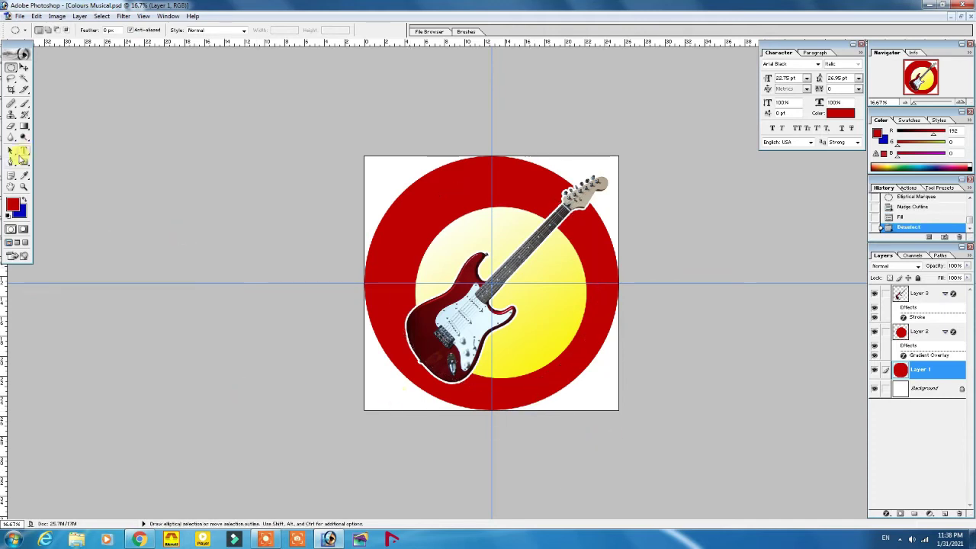
click(24, 69)
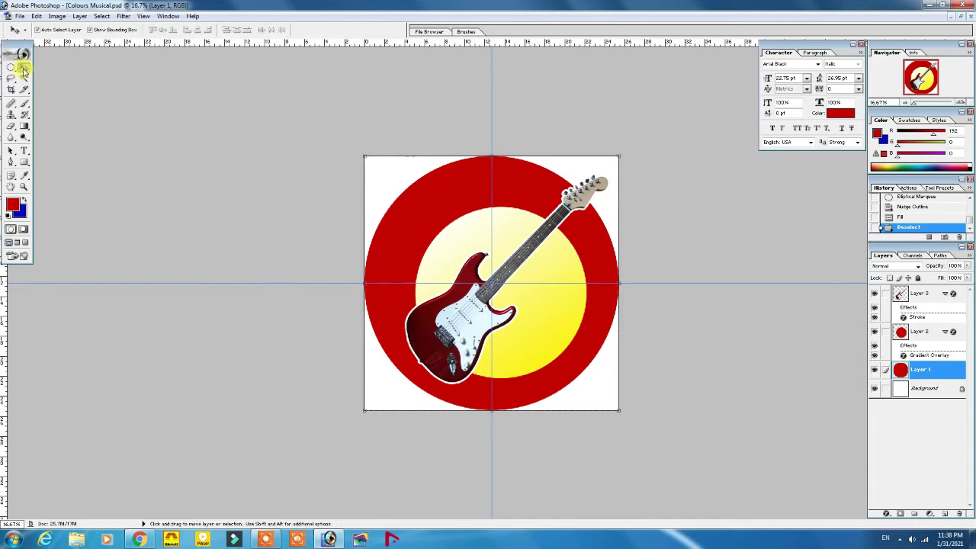
- Set the foreground colour to white
click(536, 323)
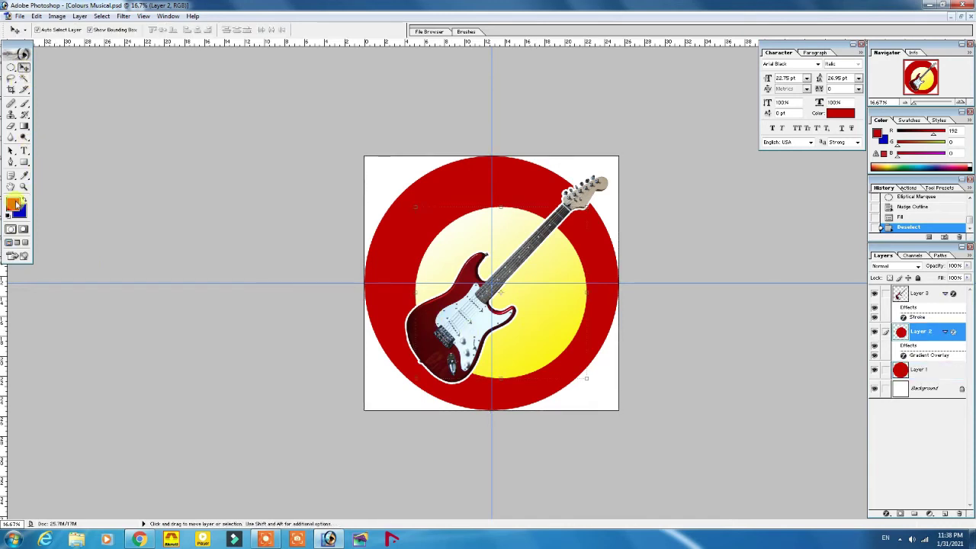
click(15, 205)
drag(523, 185, 435, 54)
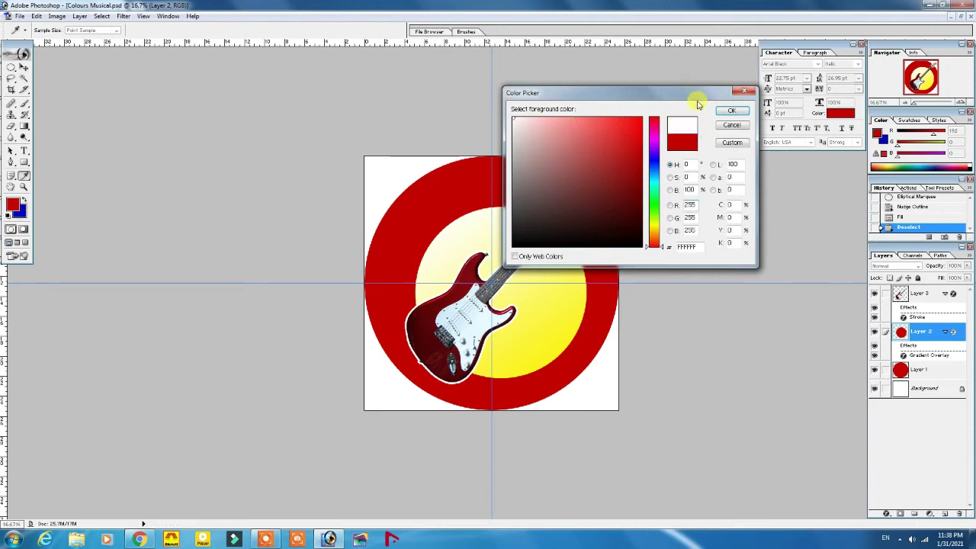
click(731, 112)
key(v)
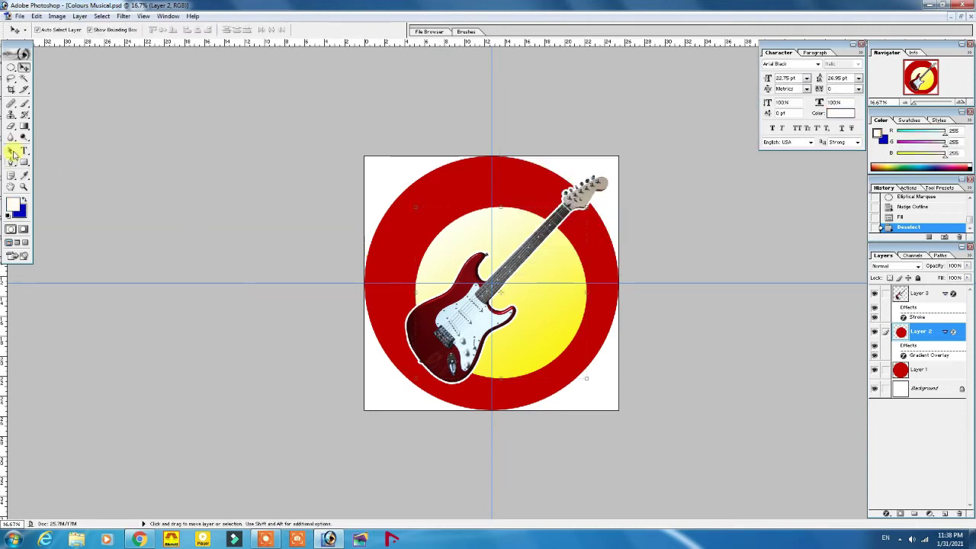
- Add 'Colours musical' text on the ring's upper left and cycle its font to ArcadeBroad 22.75 pt
click(23, 152)
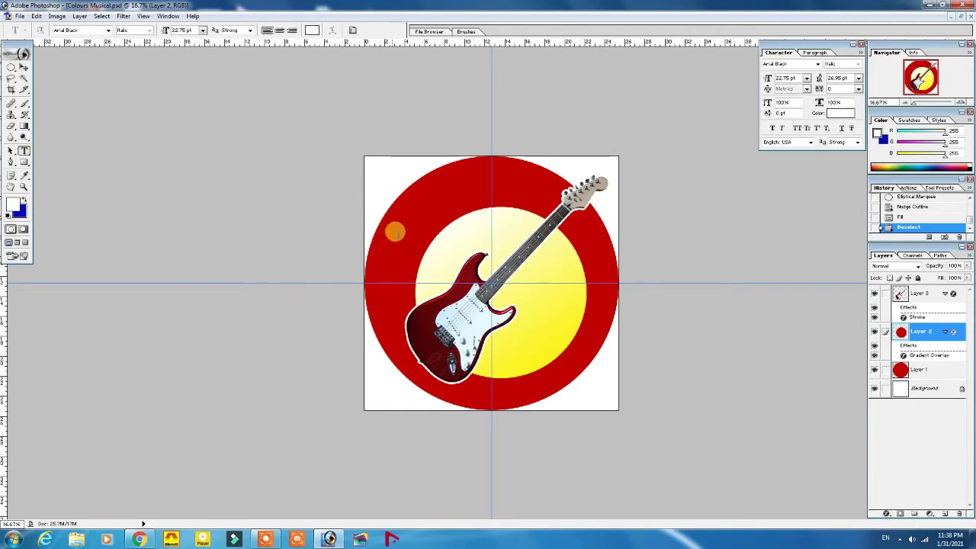
click(398, 238)
text(Colours musi)
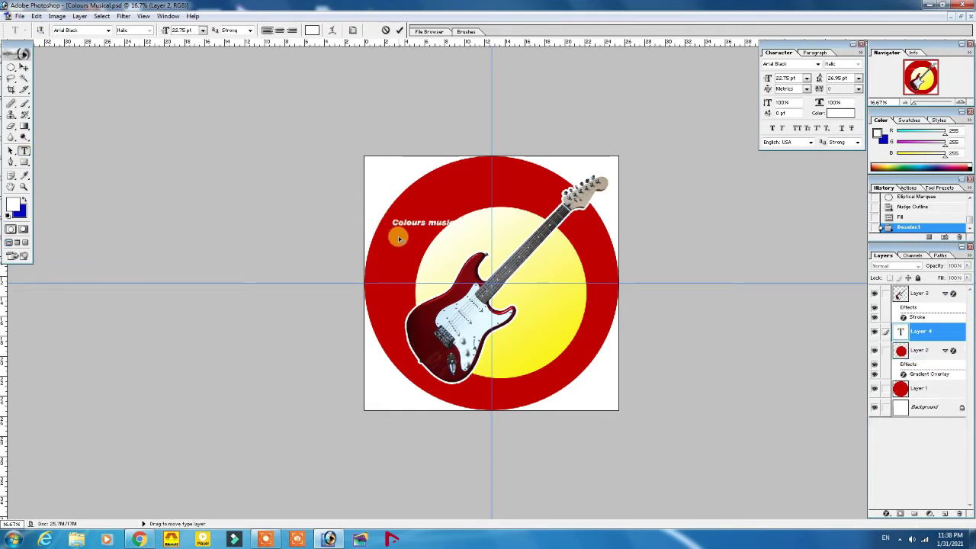
key(ctrl+a)
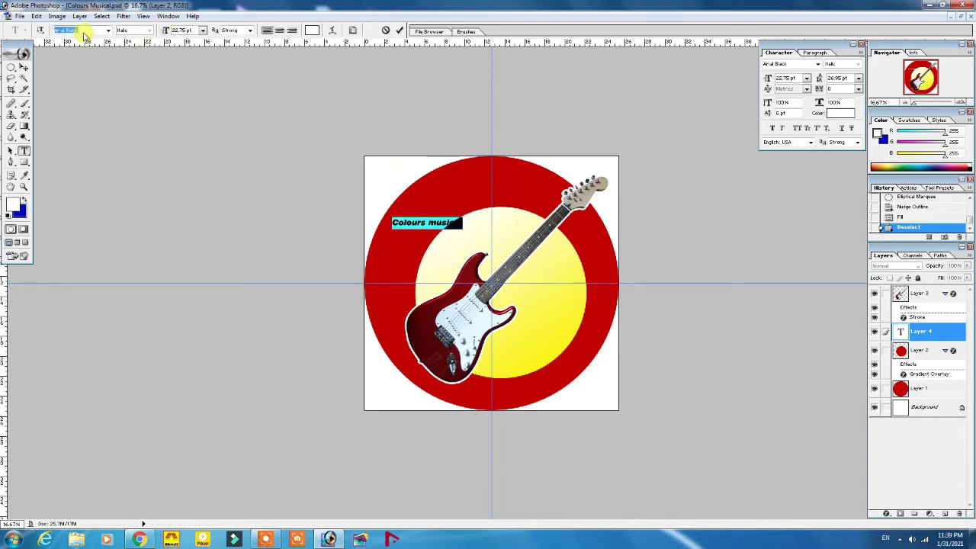
key(Up)
key(Up)
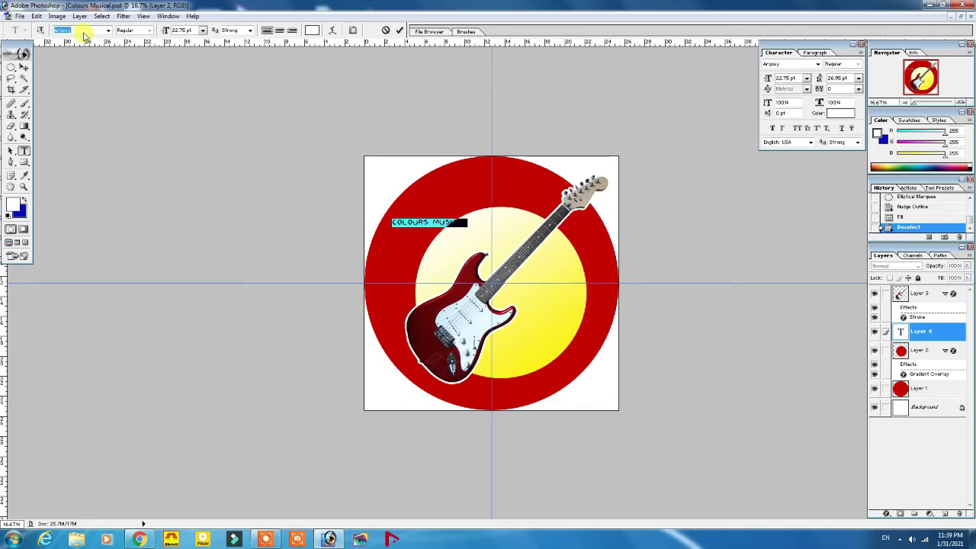
key(Up)
key(Up)
key(Up)
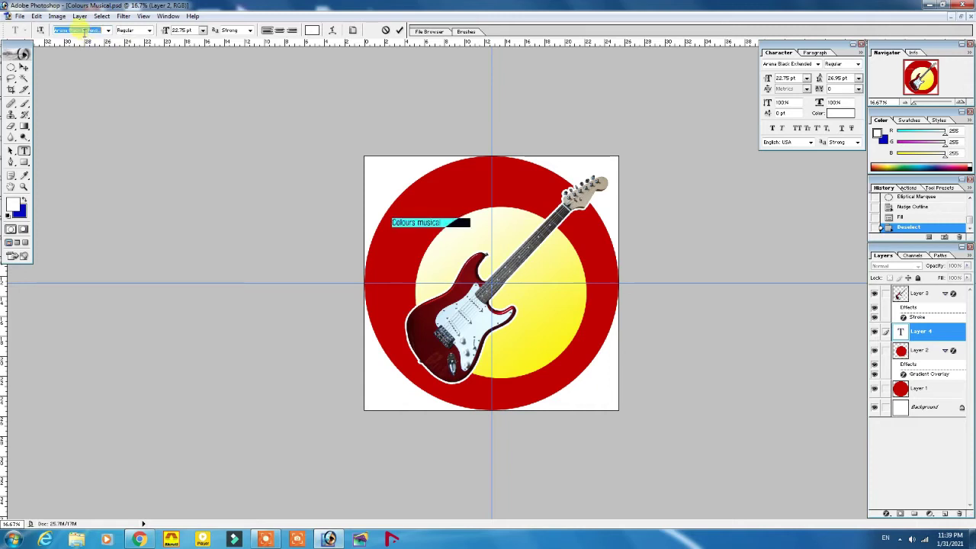
key(Up)
key(Up)
key(Up)
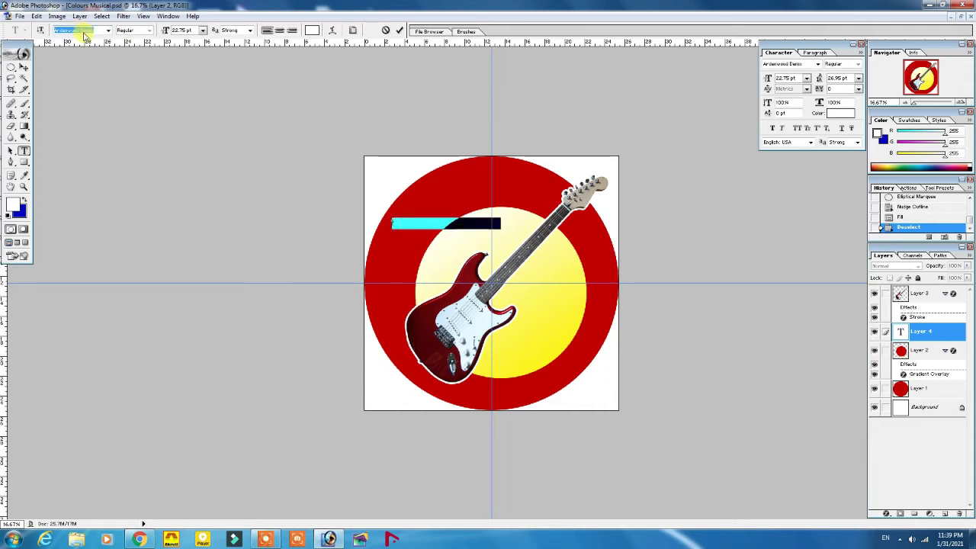
key(Up)
key(Up)
key(Up)
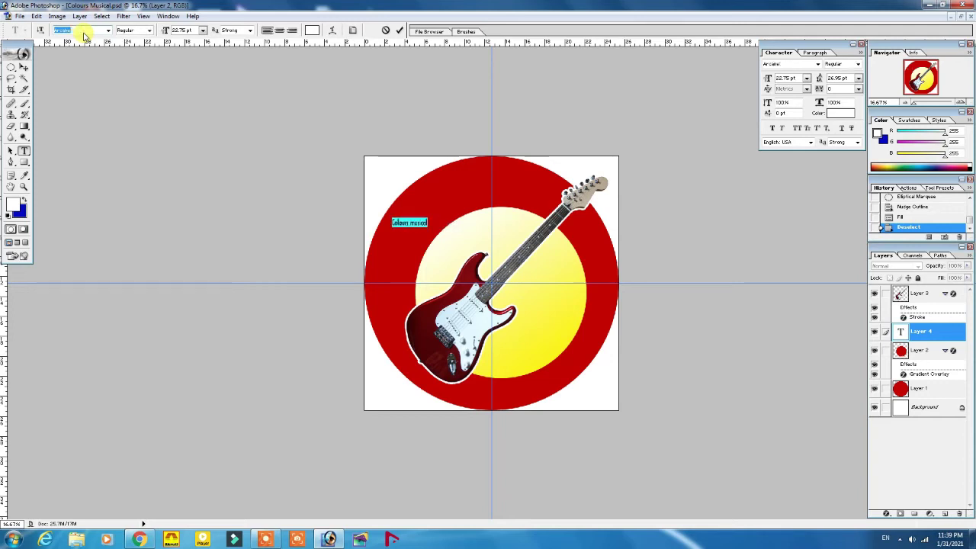
key(Up)
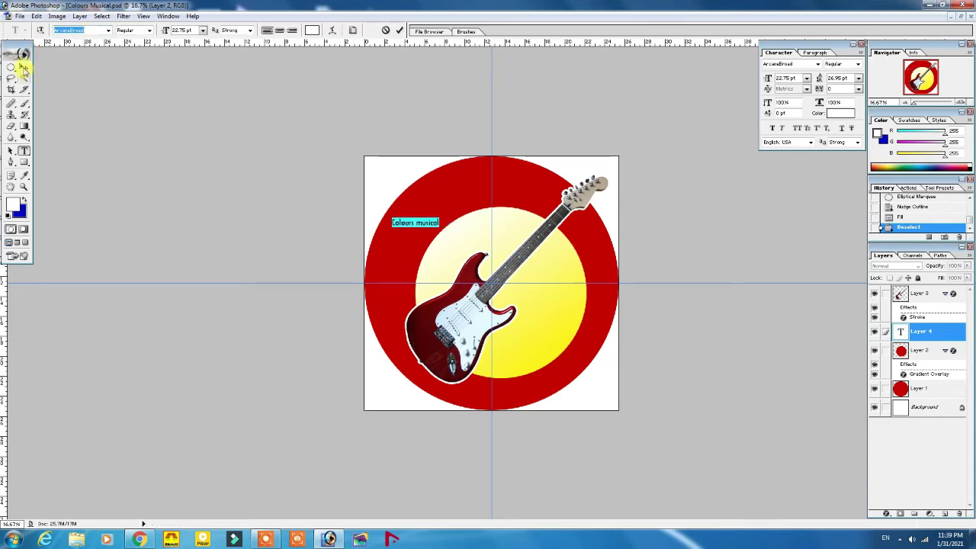
click(23, 68)
click(432, 222)
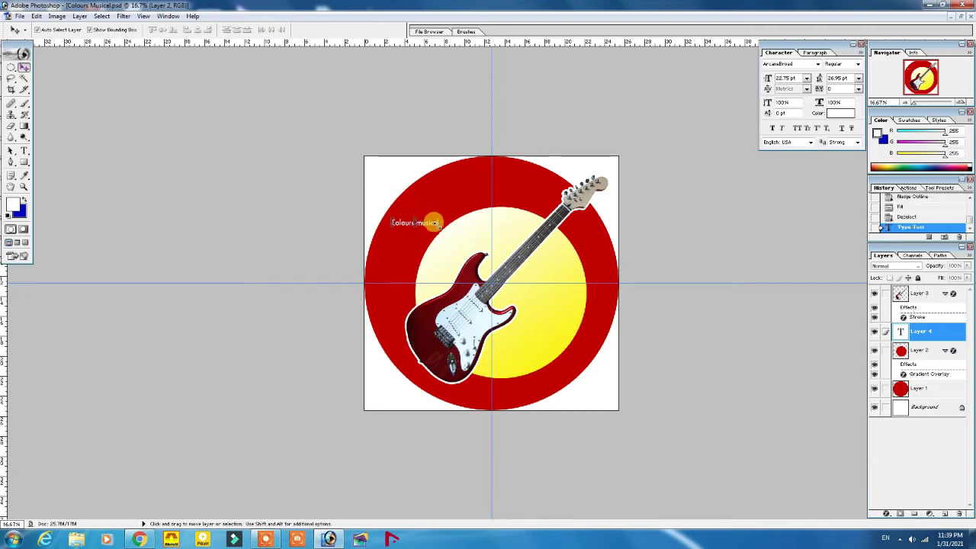
- Alt-drag a copy of the 'Colours musical' text to the ring's lower right
mouse_move(440, 226)
mouse_down()
mouse_move(581, 344)
mouse_move(568, 378)
mouse_up()
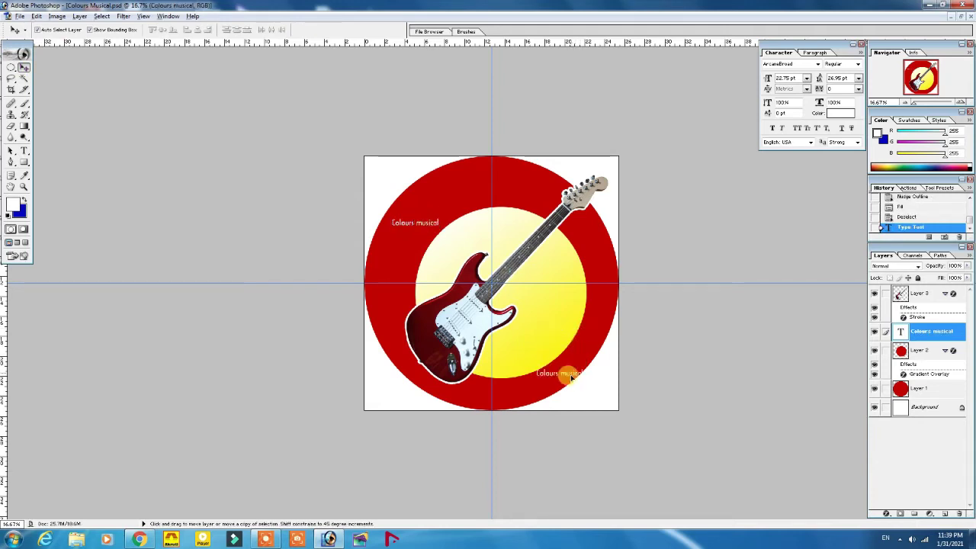
click(566, 385)
click(432, 223)
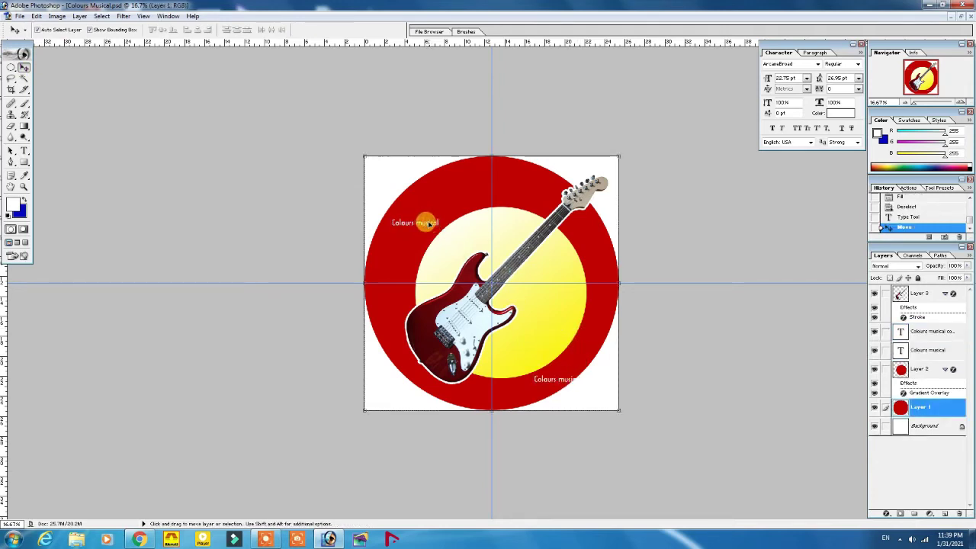
- Delete 'musical' from the upper-left text so it reads COLOURS
click(406, 222)
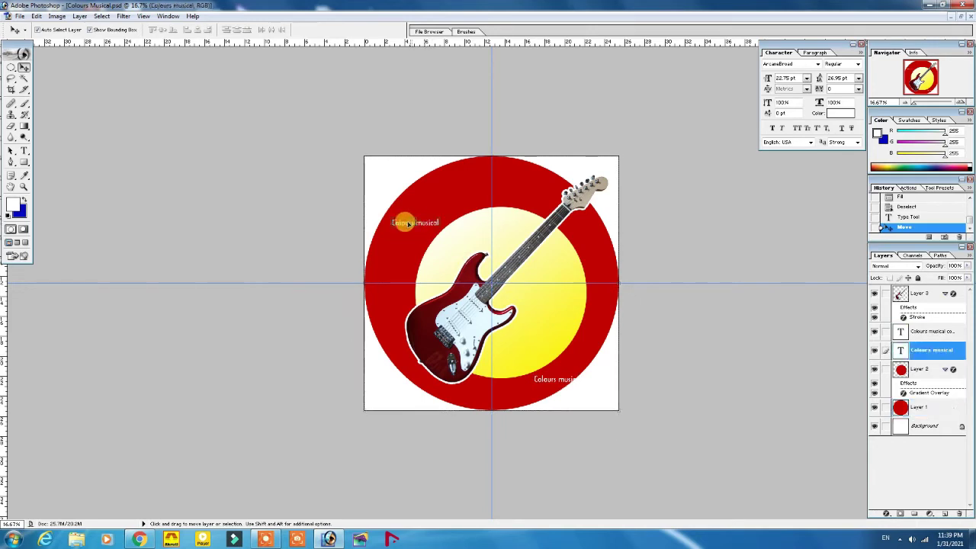
click(23, 150)
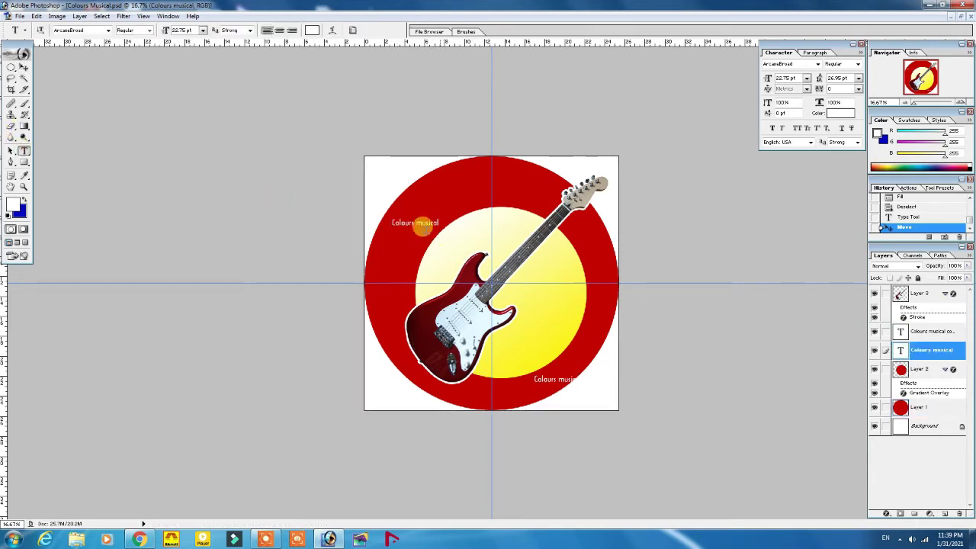
double_click(419, 223)
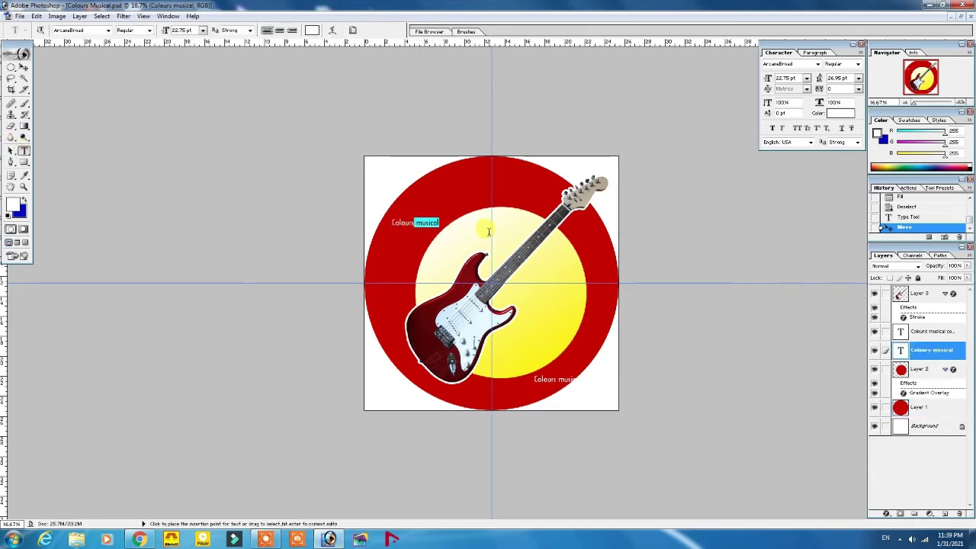
key(BackSpace)
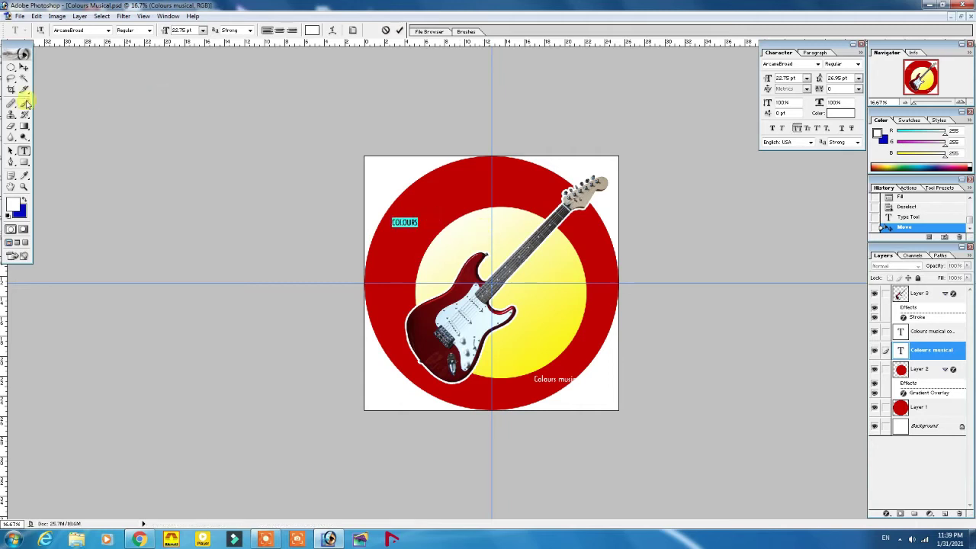
click(22, 67)
click(423, 220)
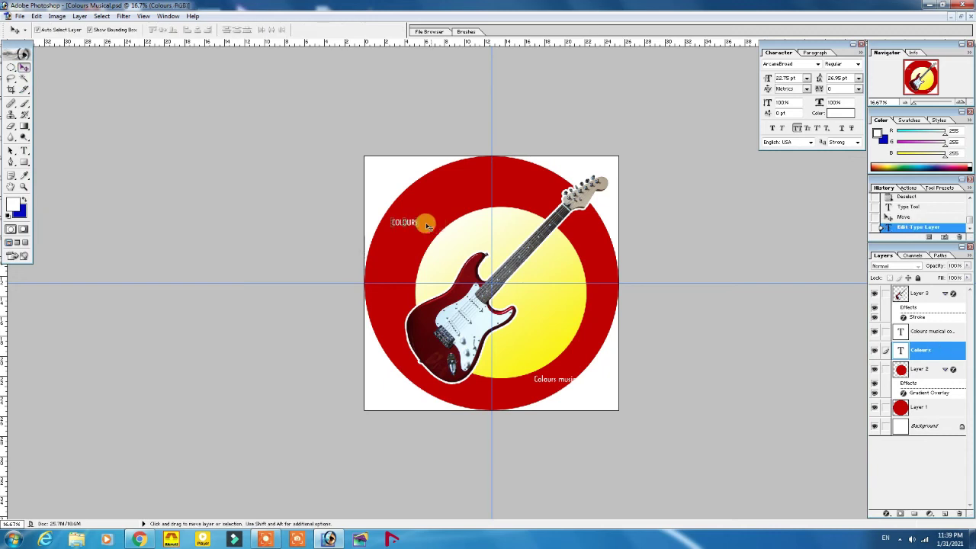
- Scale COLOURS up to about 142.28 pt and move it to the circle's top
key(ctrl+t)
drag(417, 226, 550, 256)
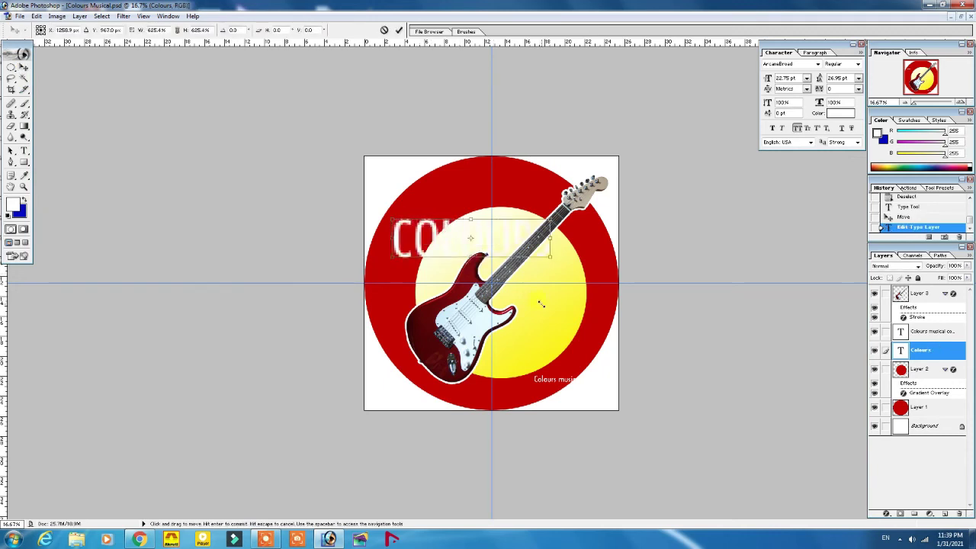
key(Return)
drag(474, 233, 456, 192)
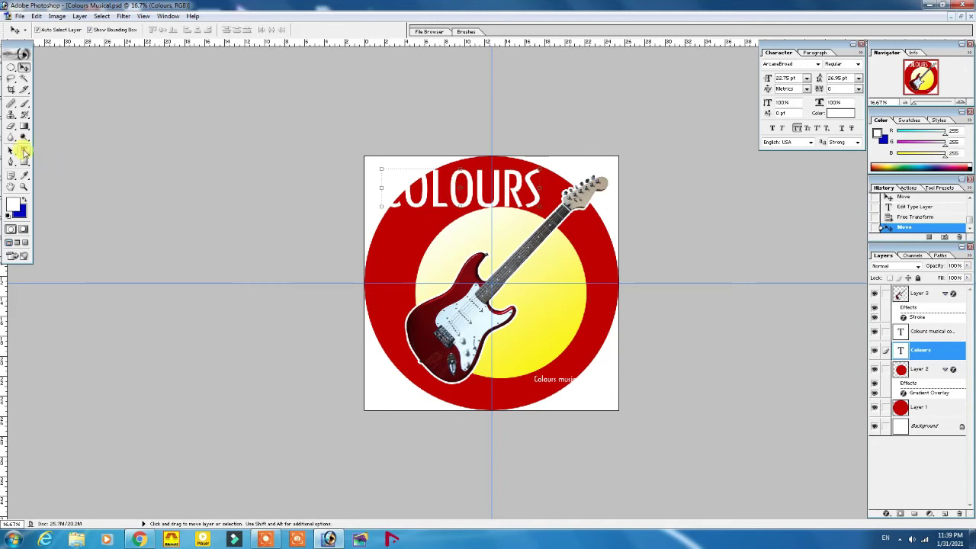
- Cycle through fonts on the COLOURS text toward Arrus Blk BT Black
click(23, 150)
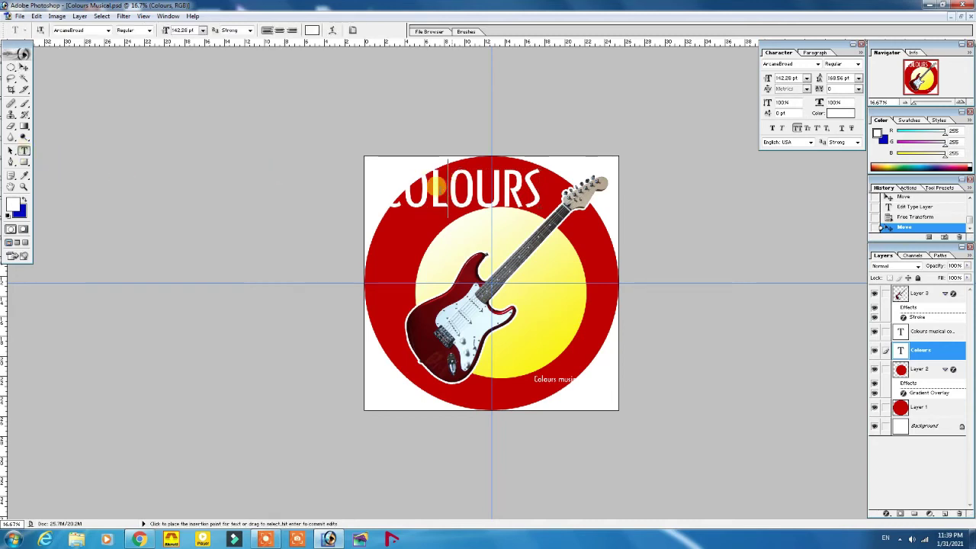
click(439, 187)
key(ctrl+a)
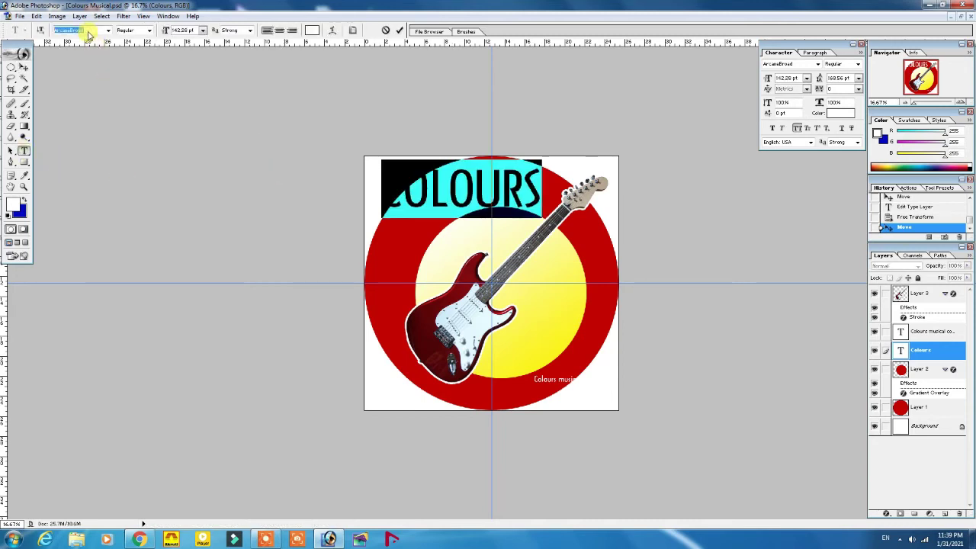
key(Down)
key(Down)
key(Down)
key(Down)
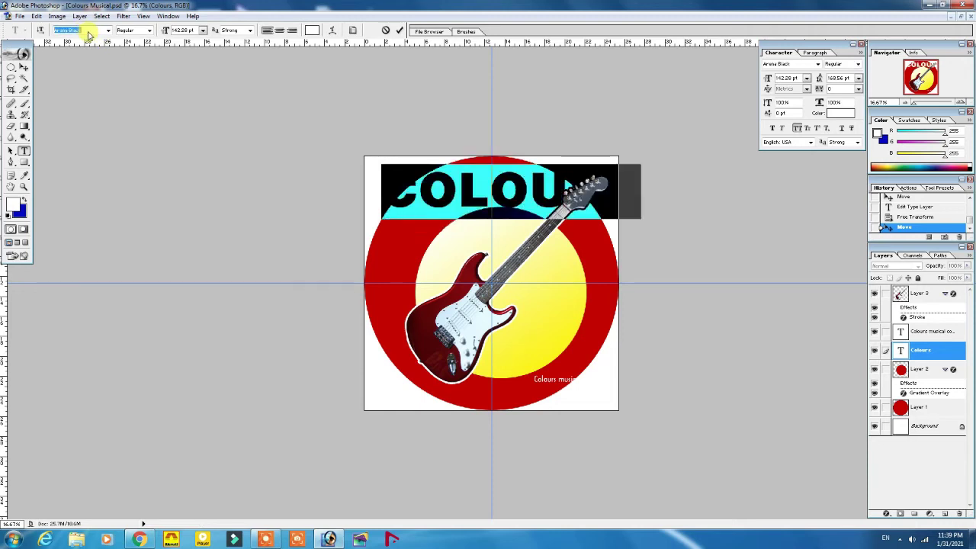
key(Down)
key(Down)
key(Down)
key(Down)
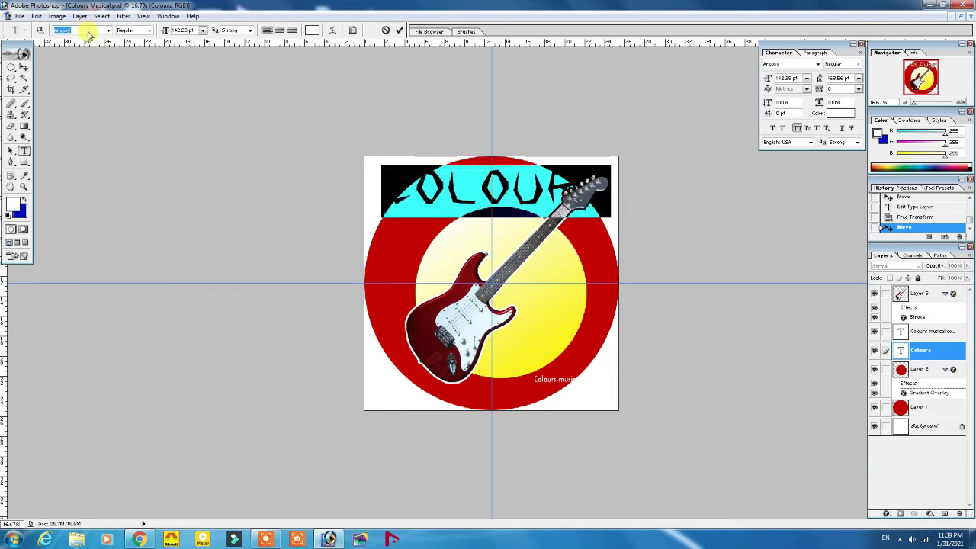
key(Down)
key(Down)
key(Down)
key(Down)
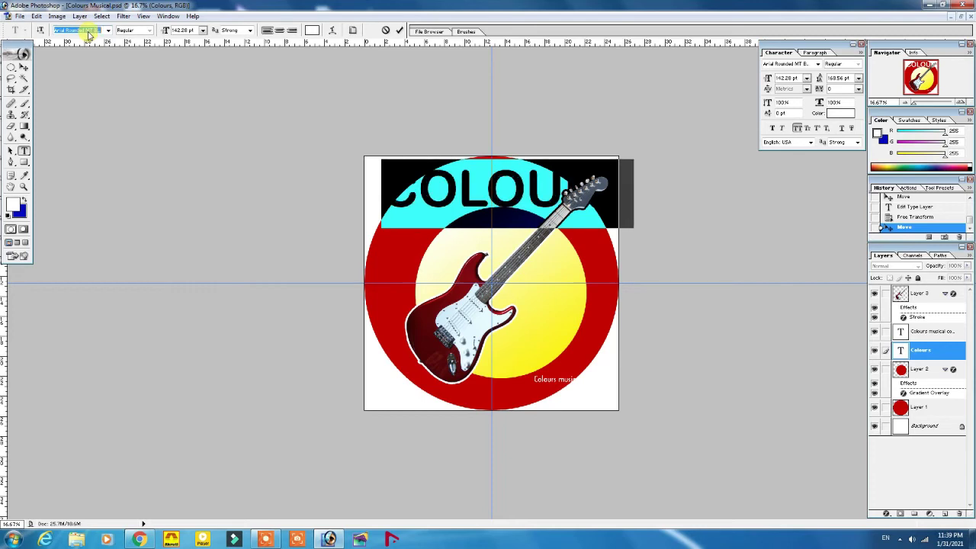
key(Down)
key(Down)
key(Down)
key(Down)
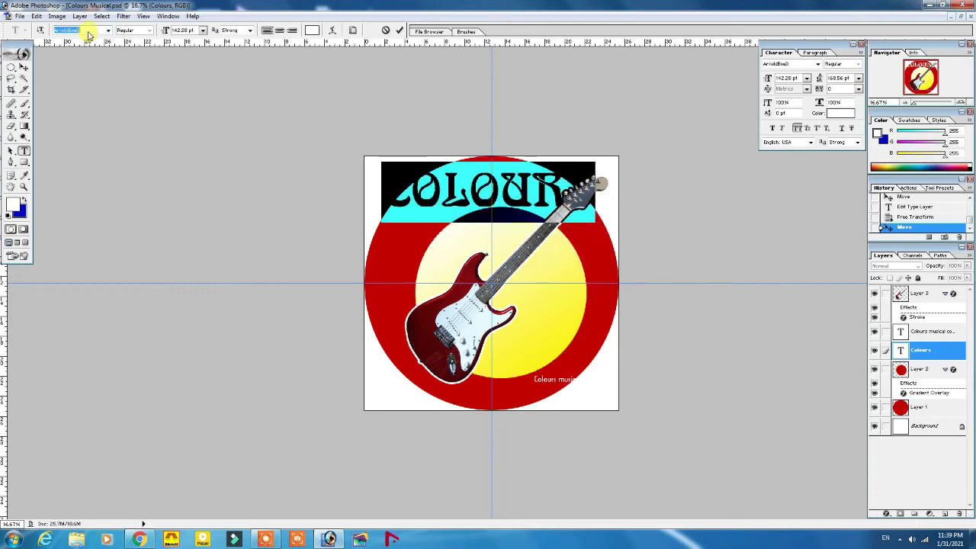
key(Down)
key(Down)
key(Down)
key(Down)
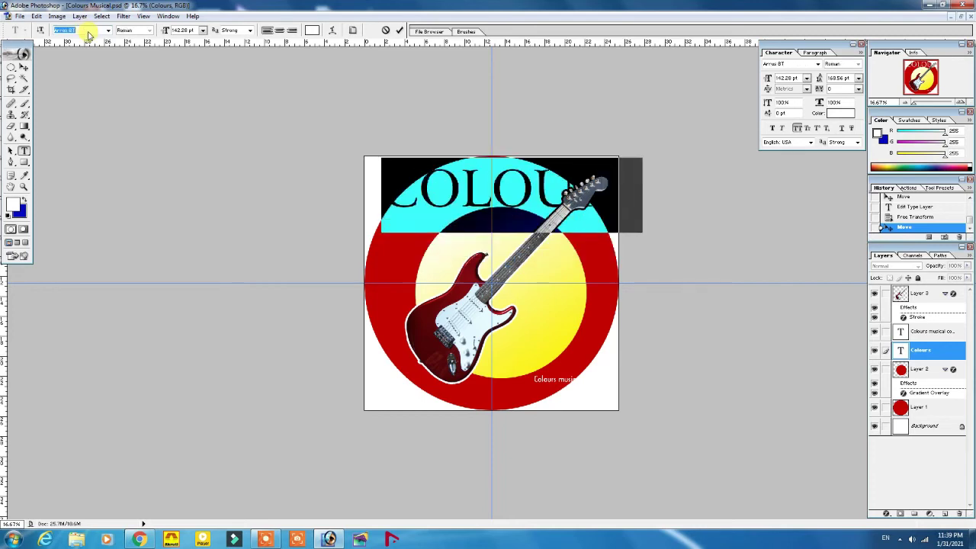
key(Down)
key(Down)
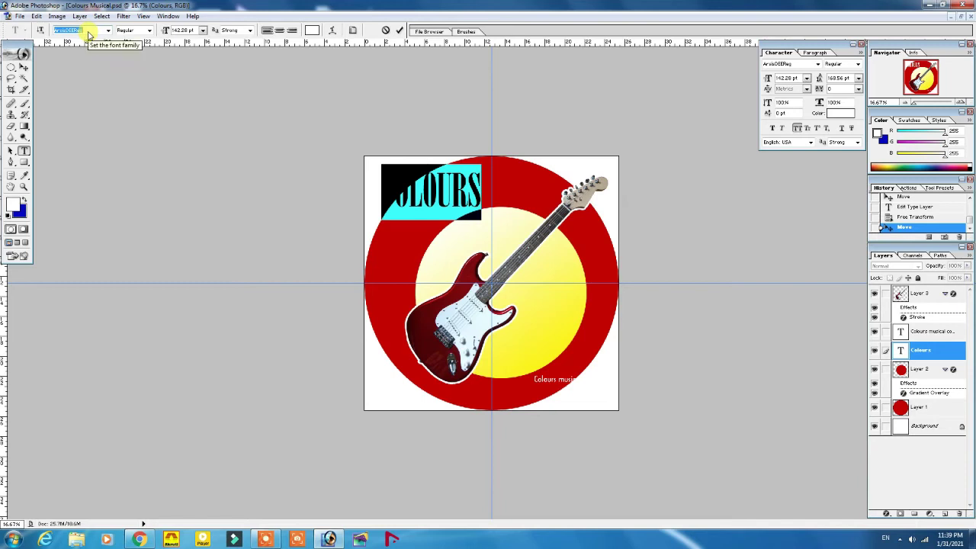
key(Down)
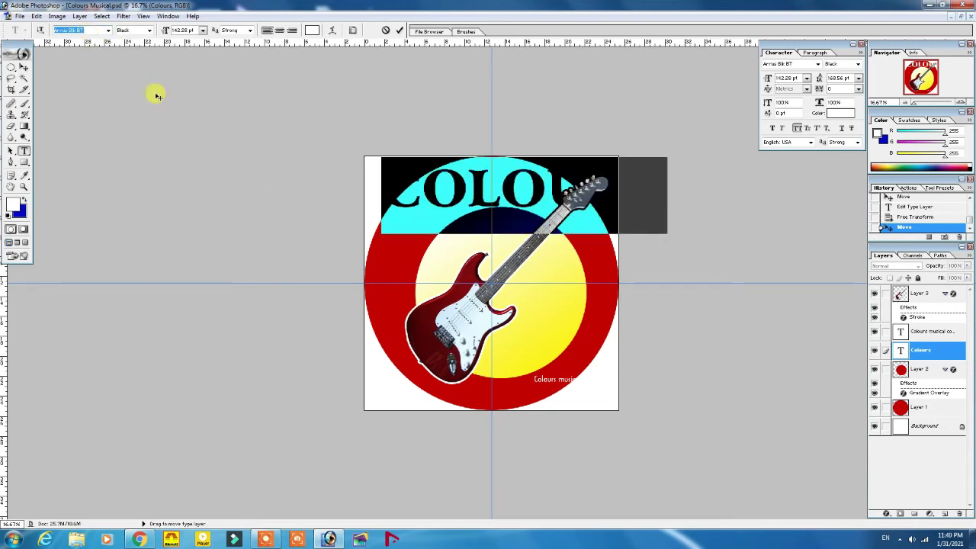
- Apply an Arc warp with increased Bend to the COLOURS title
click(331, 31)
click(463, 226)
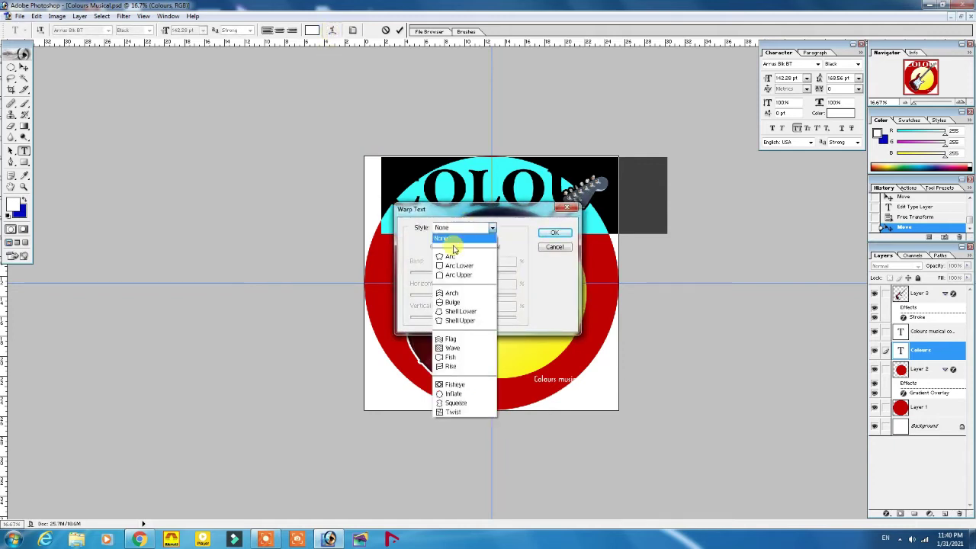
click(451, 256)
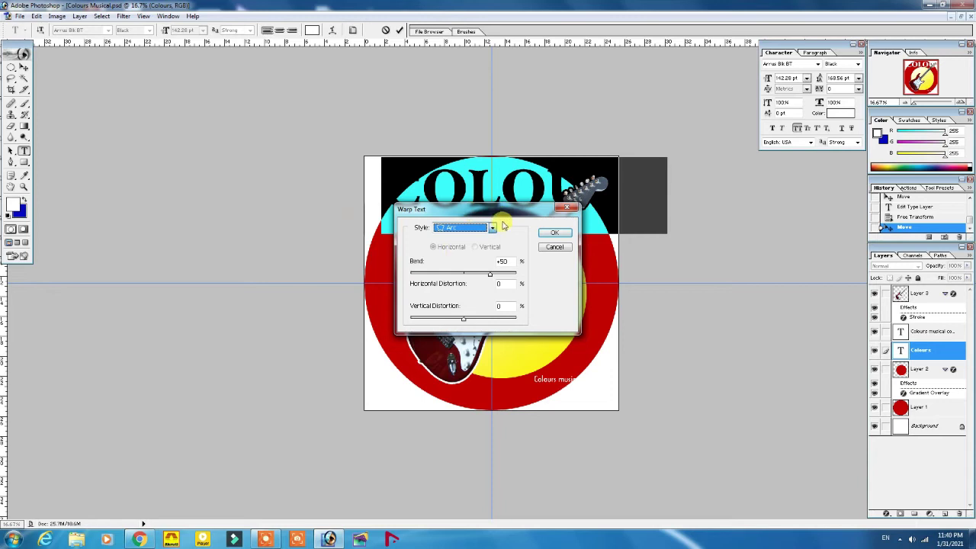
drag(510, 210, 195, 200)
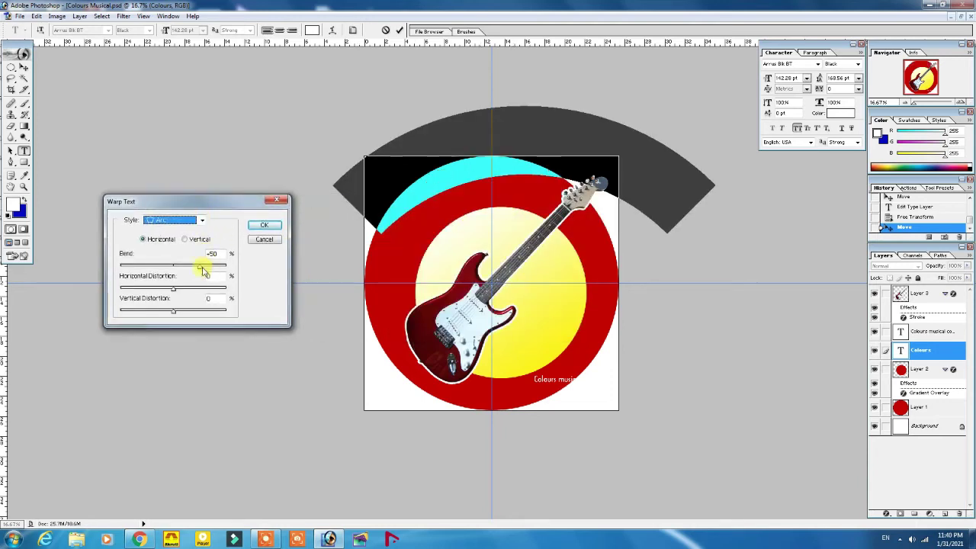
drag(202, 271, 210, 269)
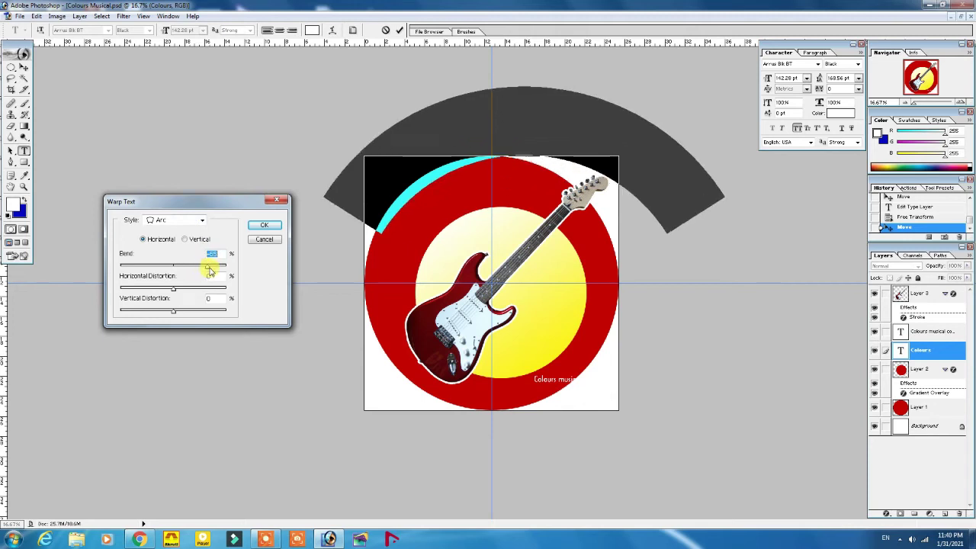
click(260, 225)
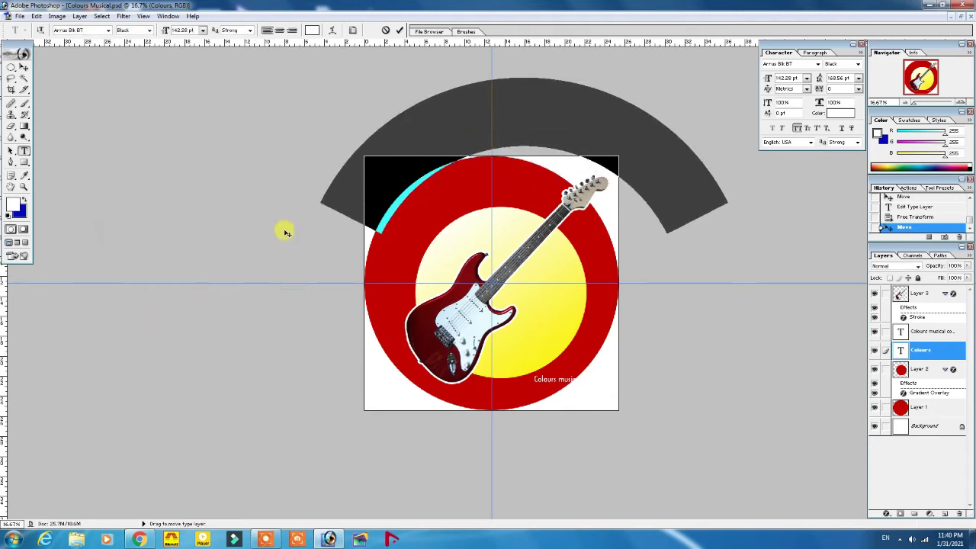
- Shrink the warped COLOURS, move it onto the red ring and rotate it counter-clockwise
click(23, 67)
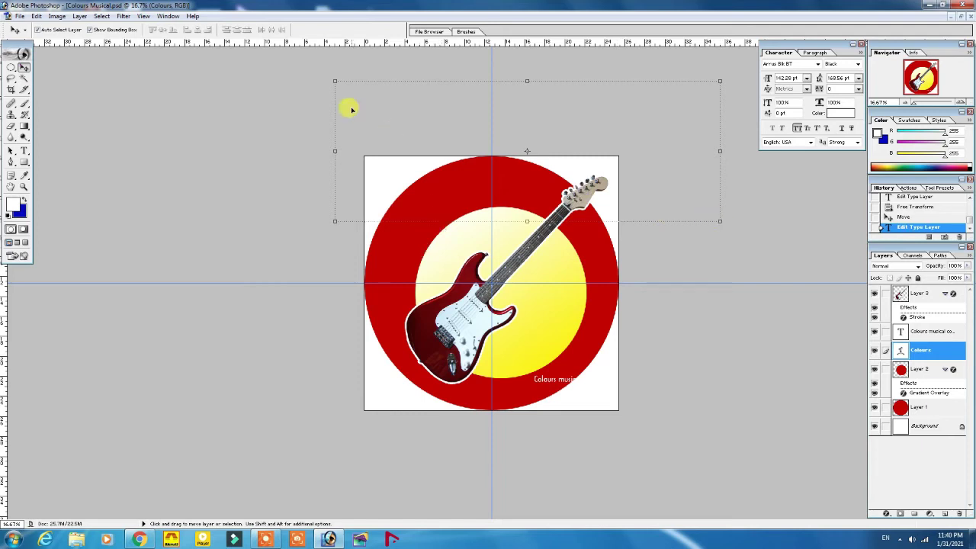
mouse_move(336, 82)
mouse_down()
mouse_move(410, 183)
mouse_move(477, 176)
mouse_up()
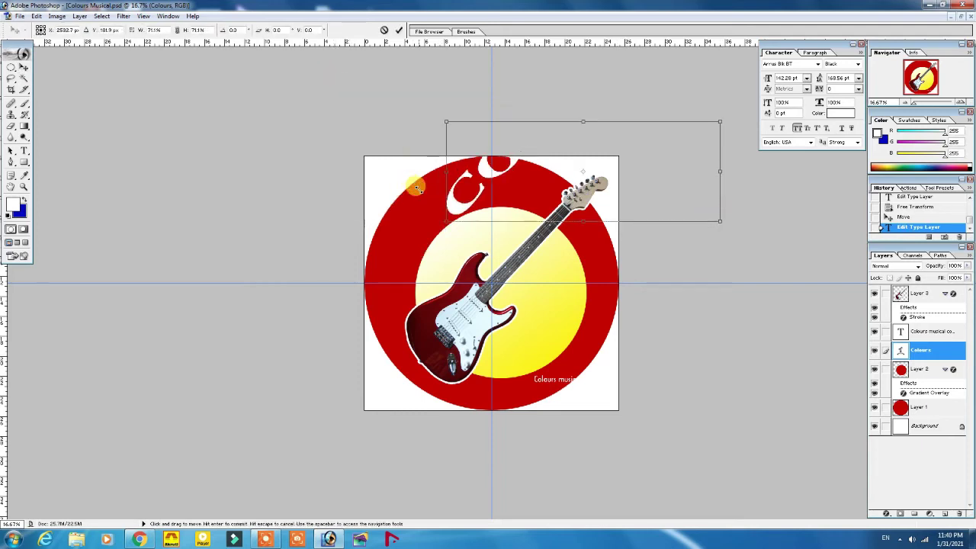
double_click(478, 169)
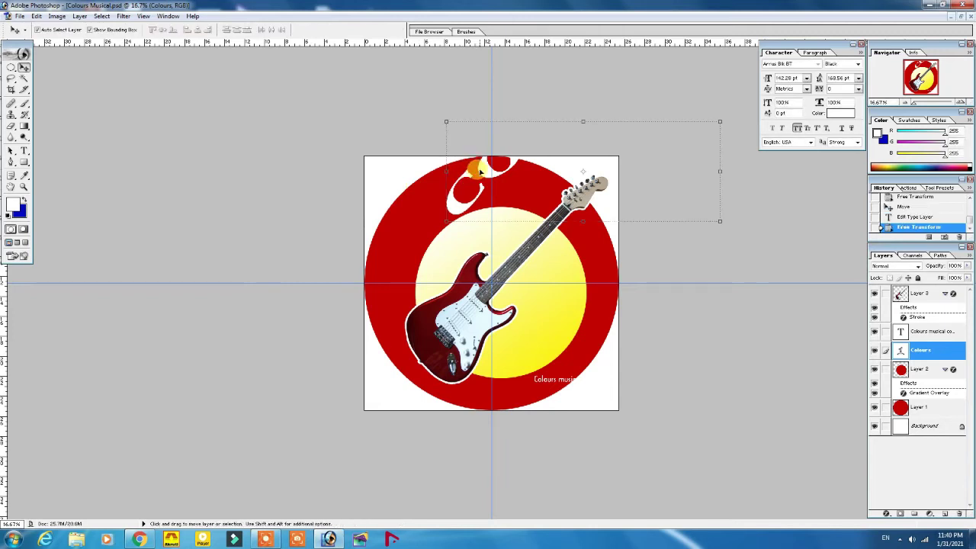
drag(481, 171, 393, 227)
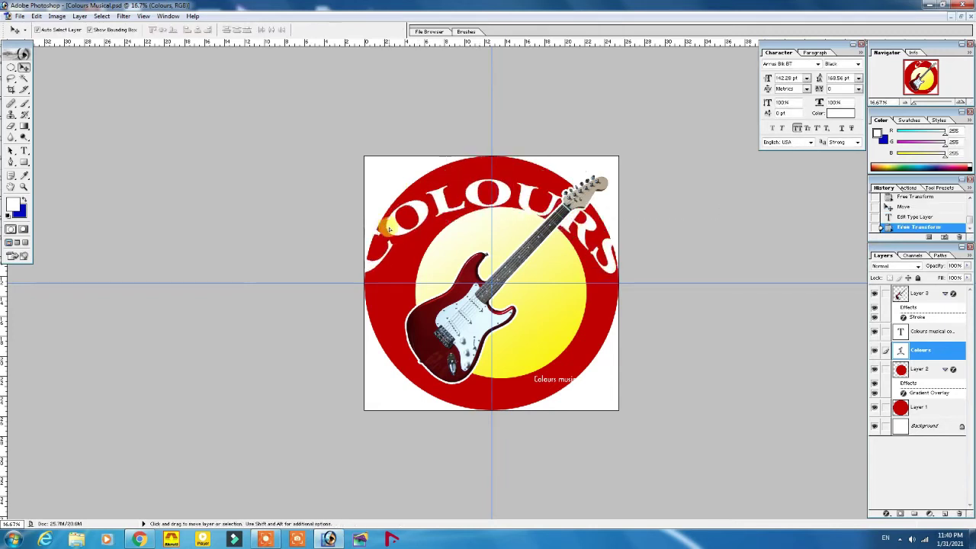
key(ctrl+t)
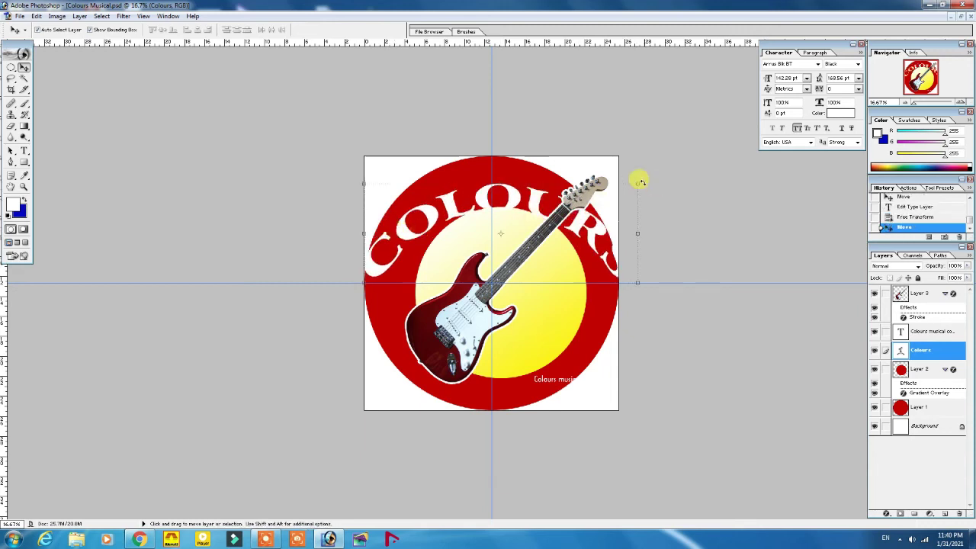
mouse_move(626, 155)
mouse_down()
mouse_move(599, 134)
mouse_move(607, 144)
mouse_up()
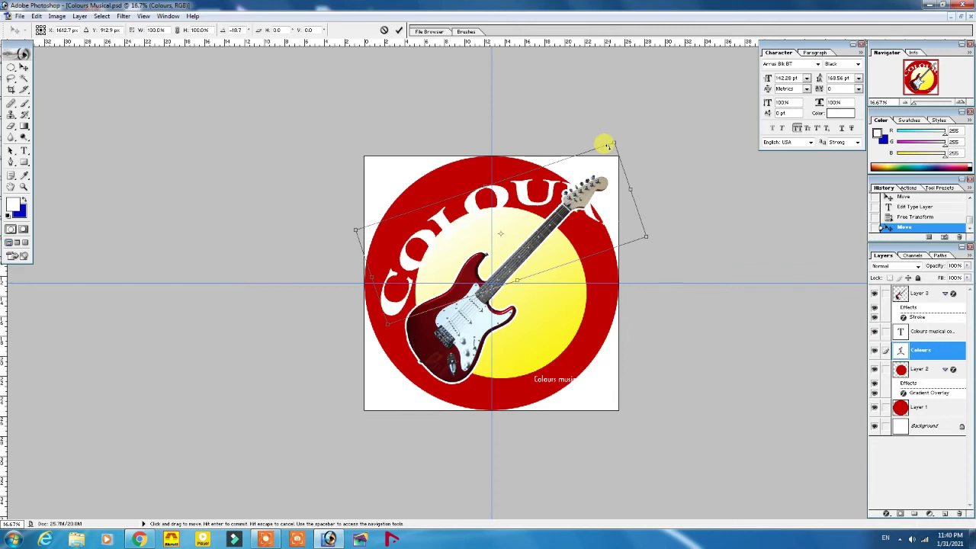
key(Return)
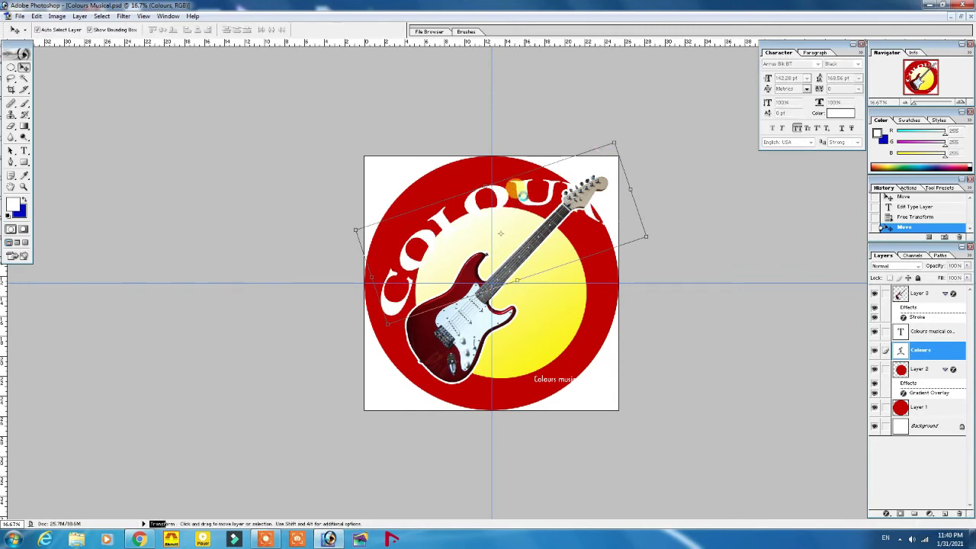
key(Return)
- Shift COLOURS up-left, scale it to about 93%, and tilt it about -11 degrees
drag(523, 196, 509, 183)
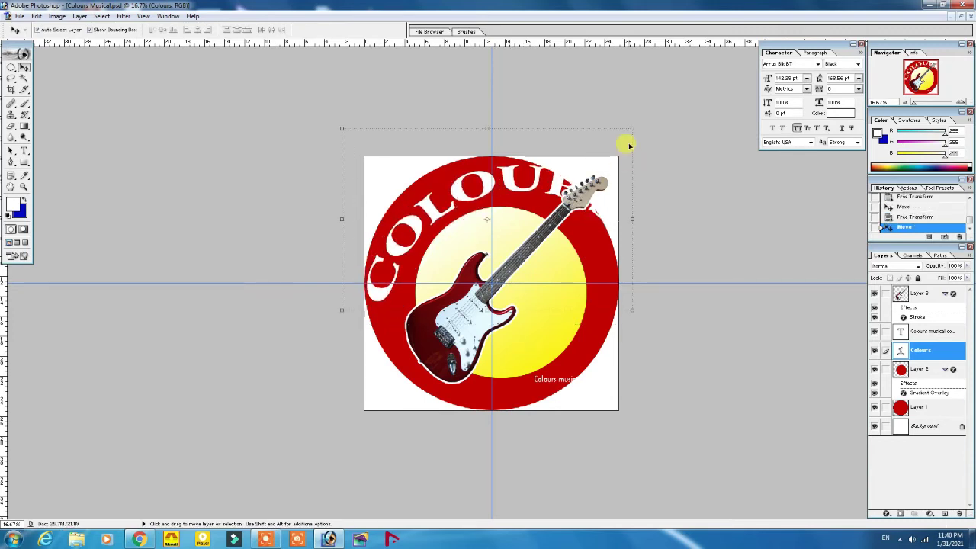
click(600, 129)
drag(600, 130, 562, 135)
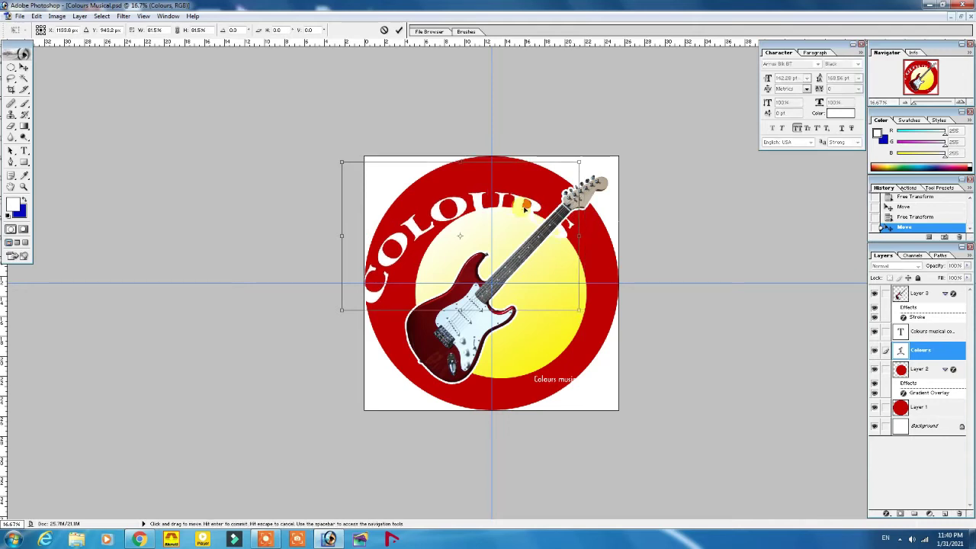
key(Return)
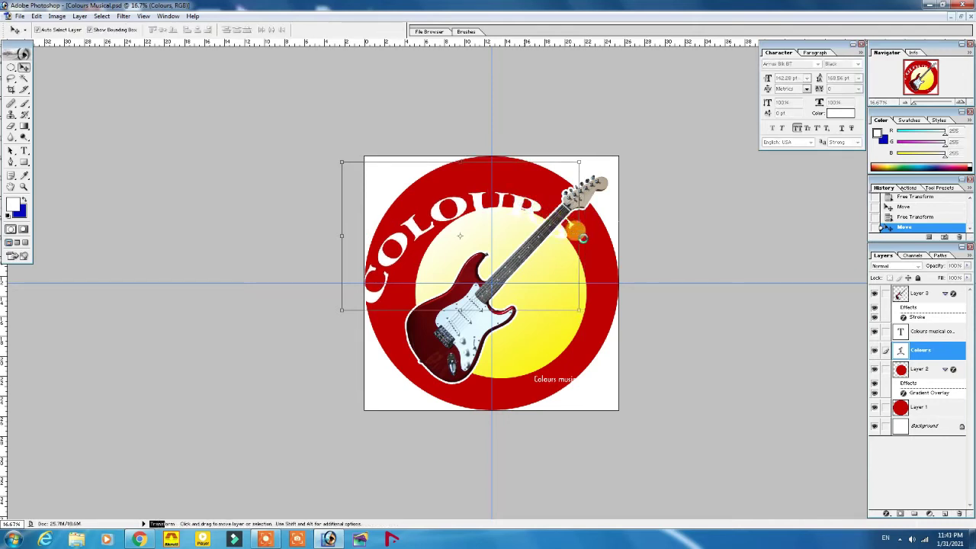
drag(582, 238, 580, 197)
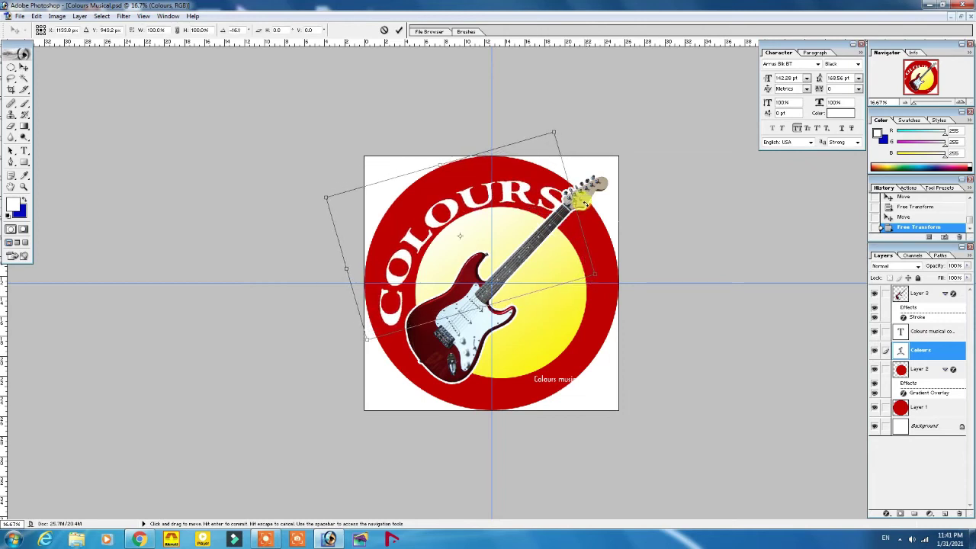
key(Return)
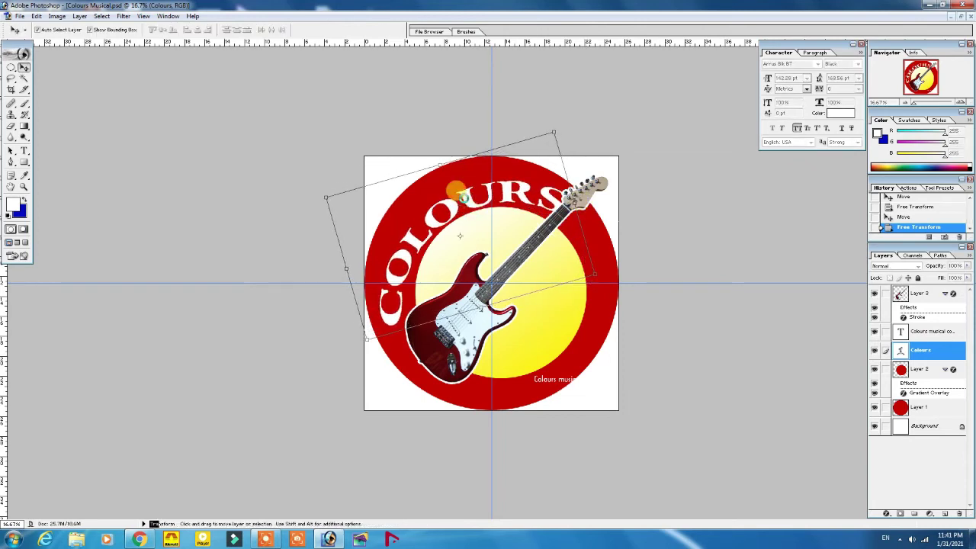
drag(463, 197, 455, 187)
key(Return)
- Strengthen the COLOURS Arc bend and add negative vertical distortion
click(24, 151)
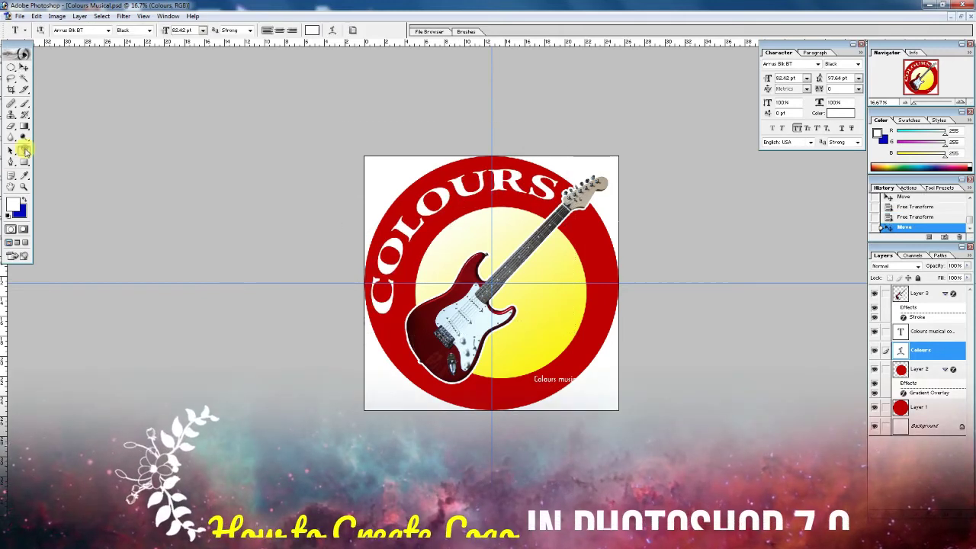
double_click(412, 223)
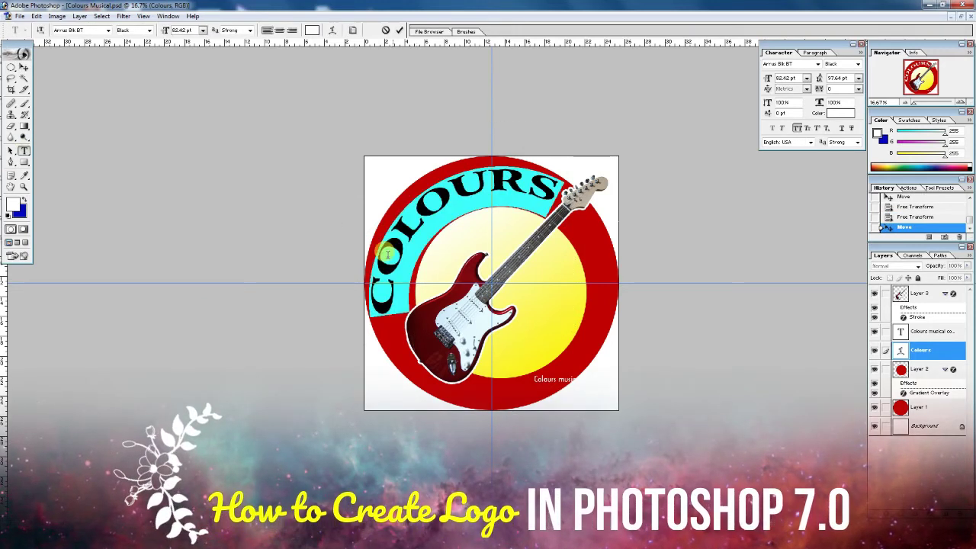
click(331, 31)
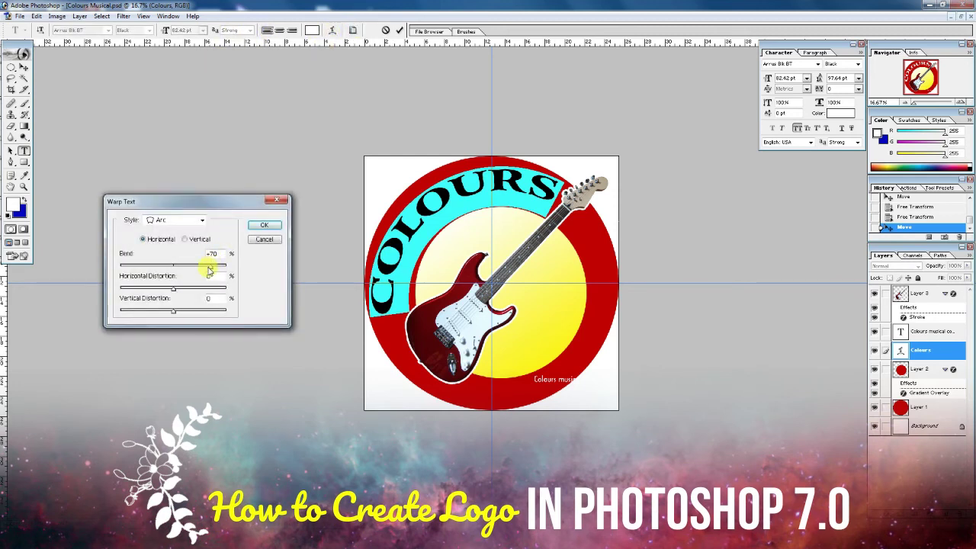
drag(209, 269, 219, 268)
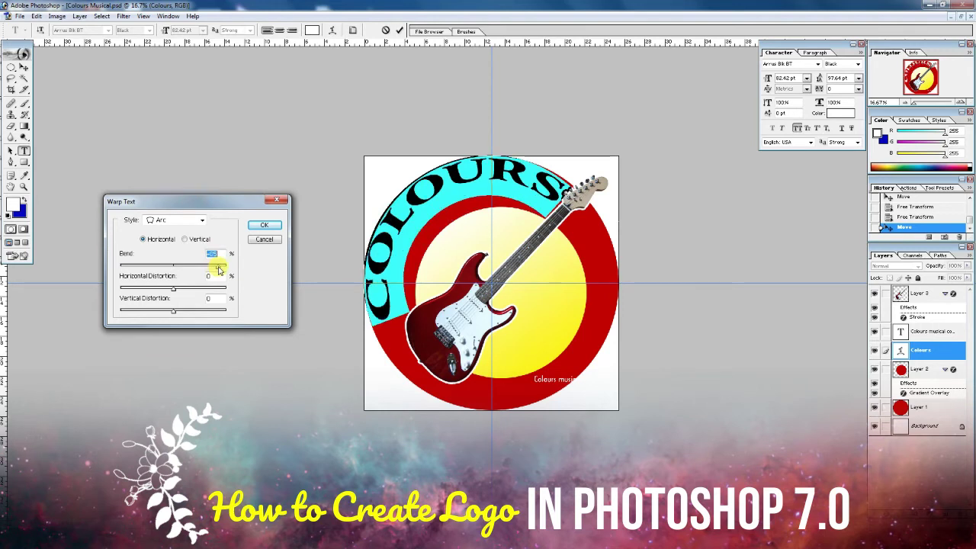
drag(175, 315, 169, 316)
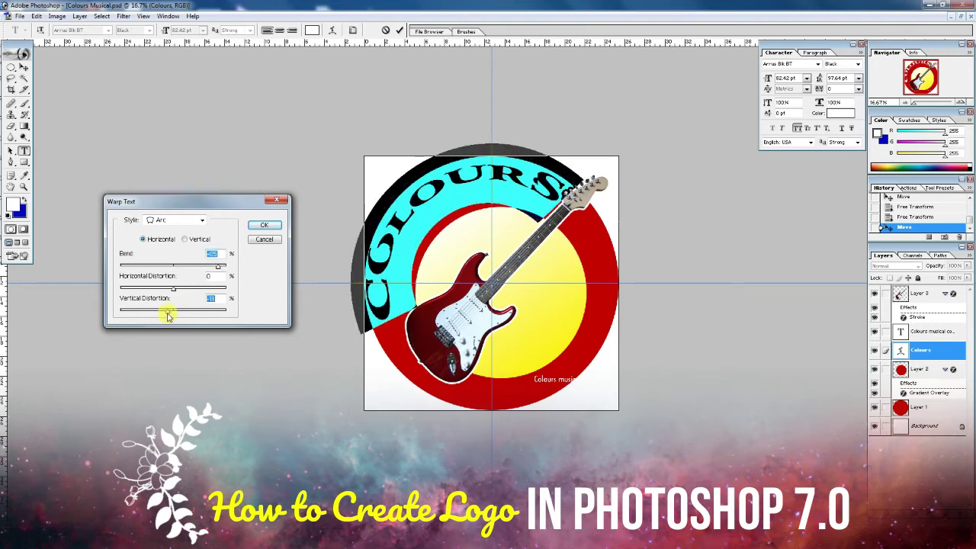
click(251, 229)
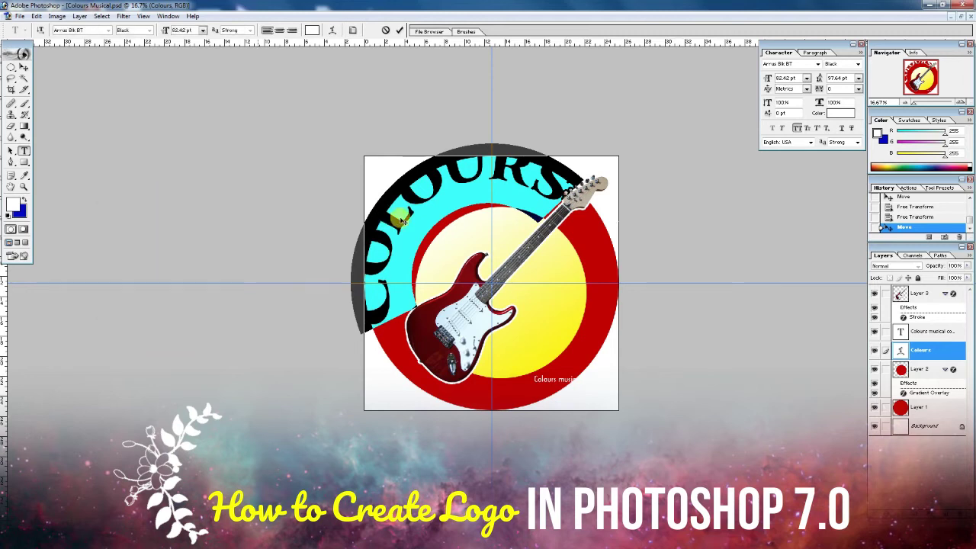
- Scale the arched COLOURS down to about 68.86 pt within the ring's upper-left band
click(23, 68)
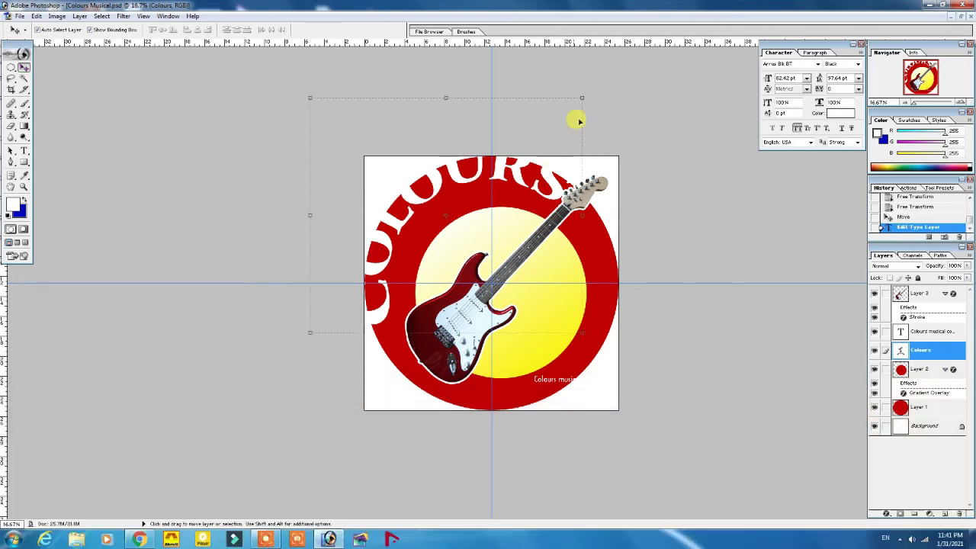
drag(581, 92, 564, 115)
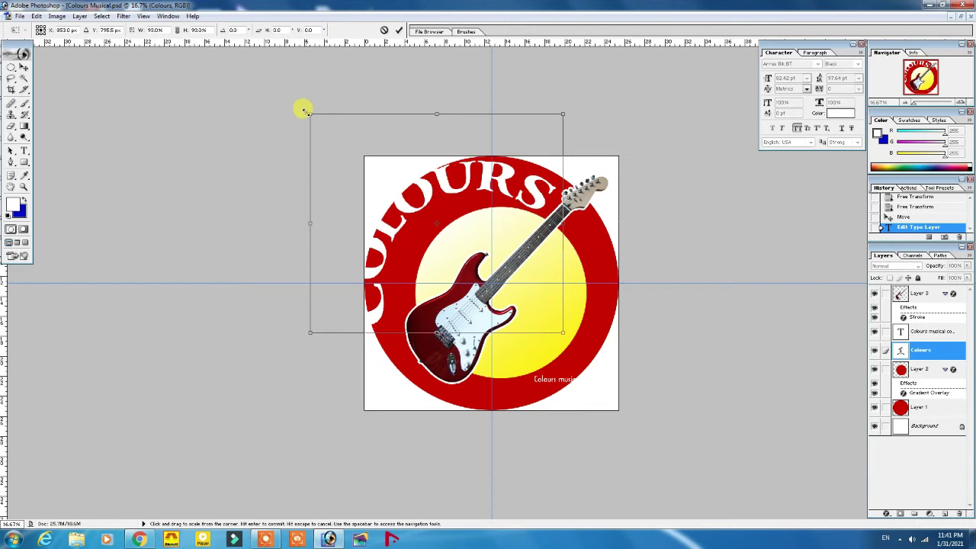
drag(302, 109, 323, 127)
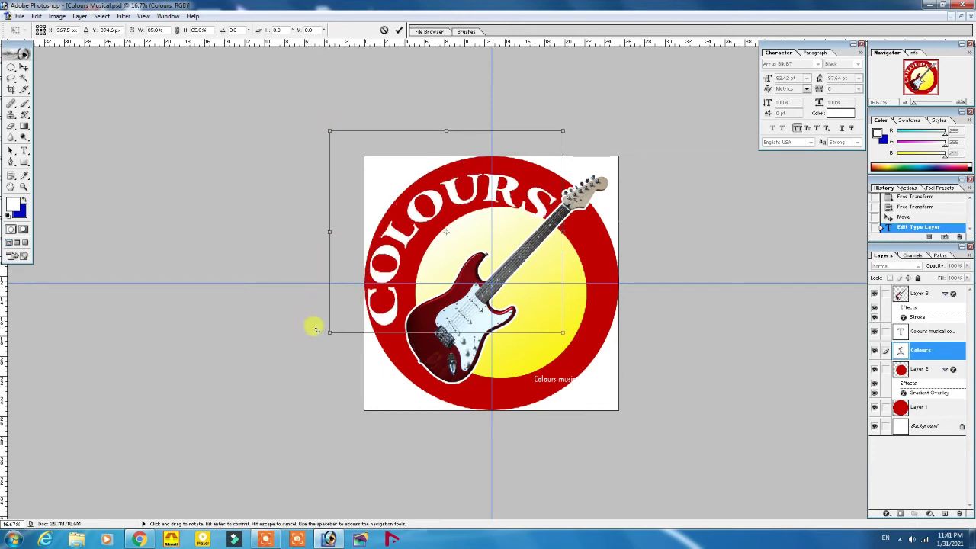
drag(327, 331, 343, 327)
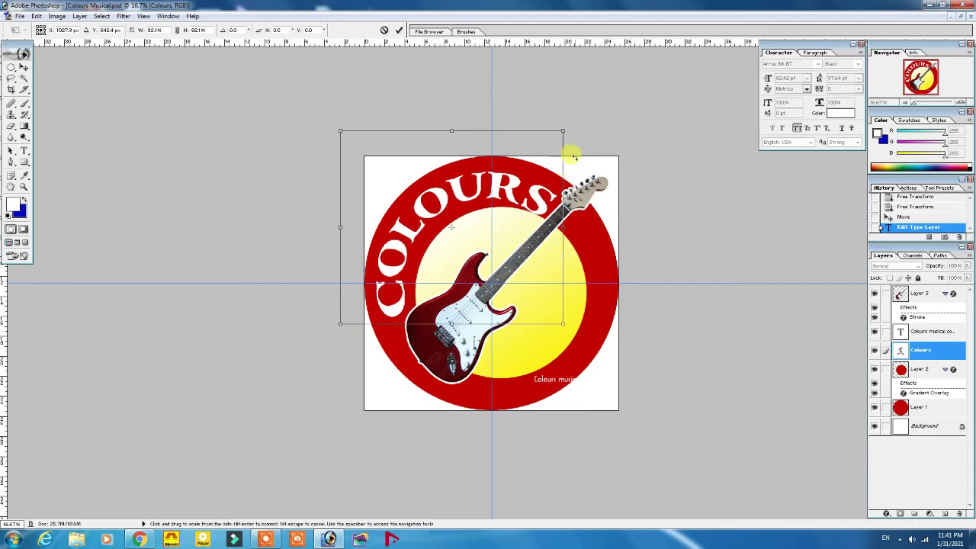
drag(564, 130, 572, 117)
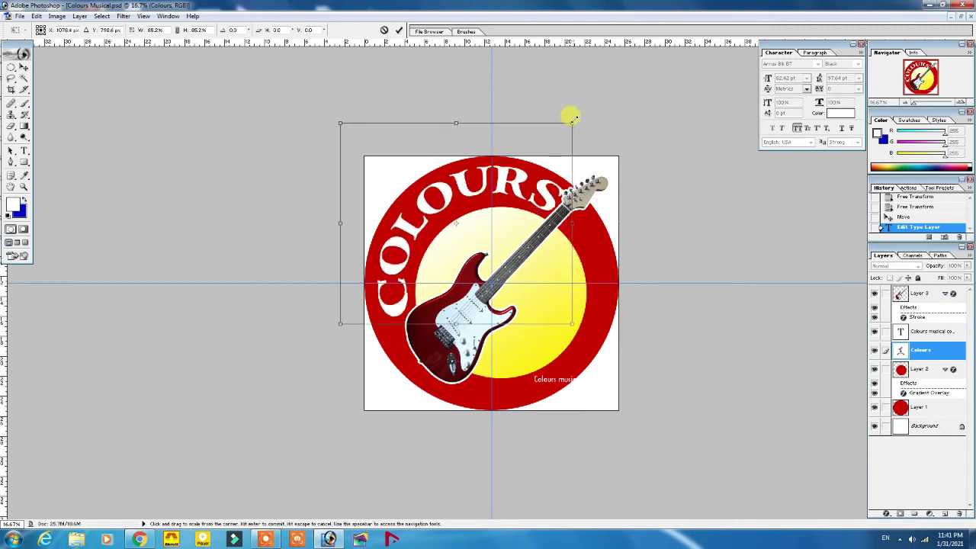
double_click(470, 186)
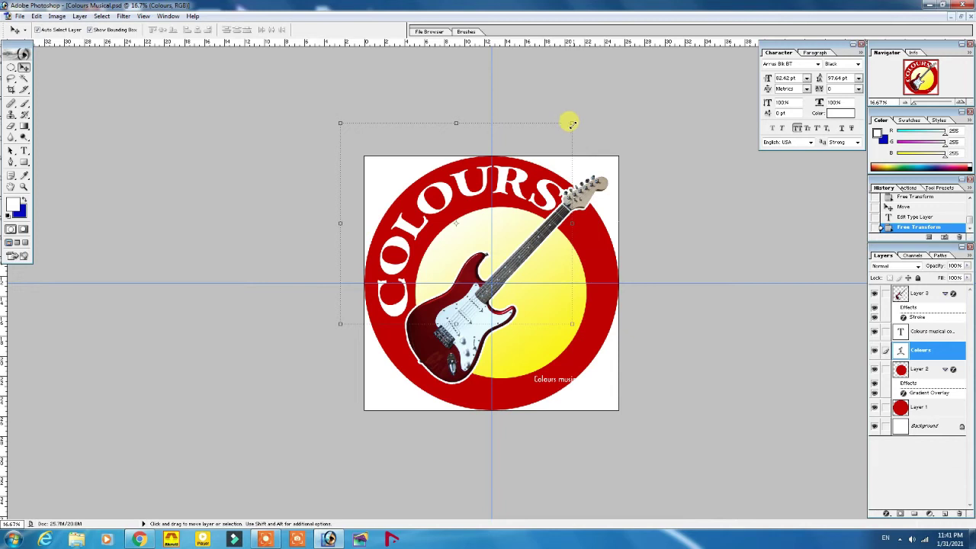
drag(572, 120, 565, 123)
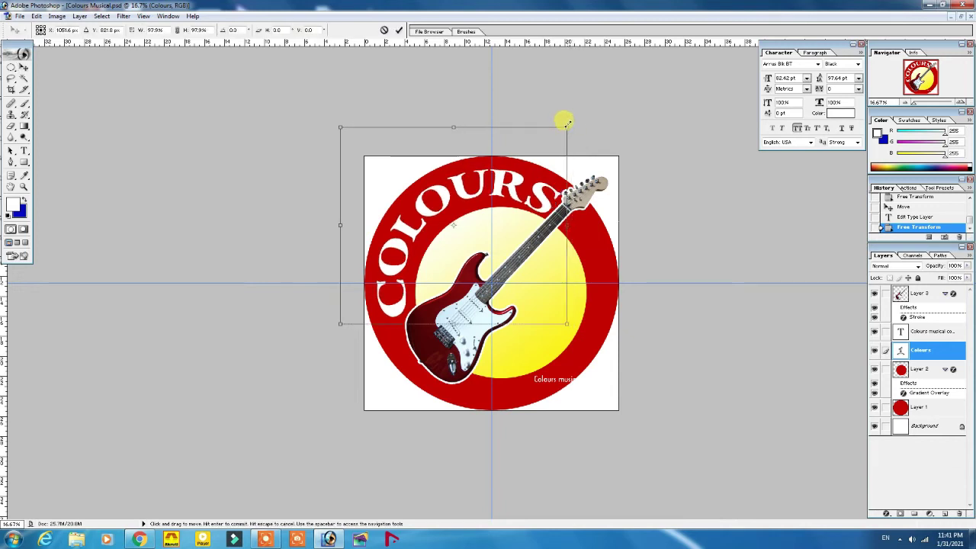
key(Return)
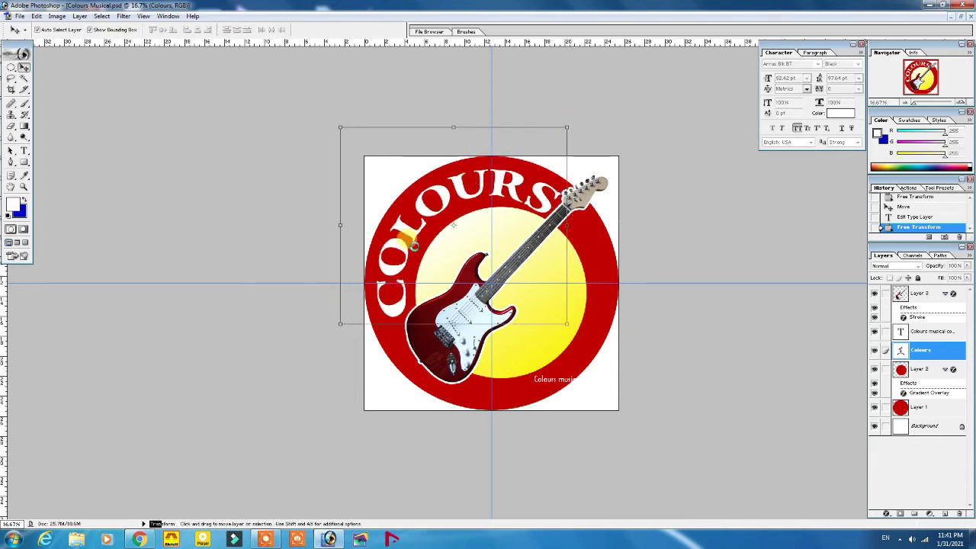
click(23, 151)
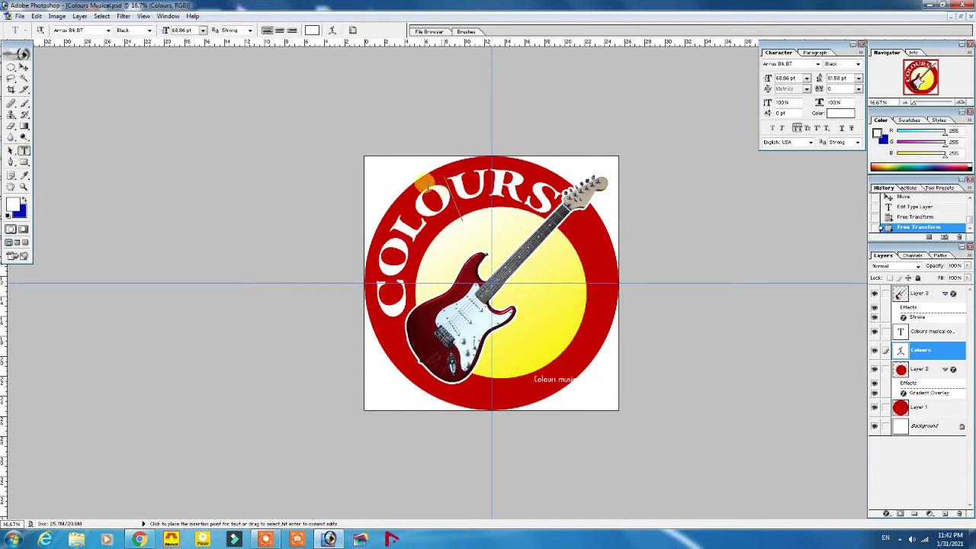
- Adjust the COLOURS Arc bend and nudge the text down slightly
double_click(424, 182)
click(331, 31)
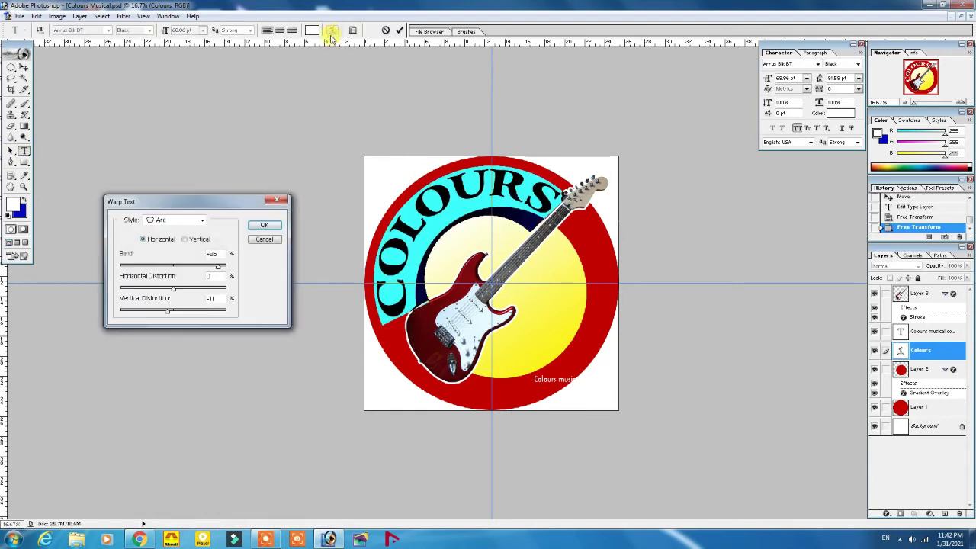
drag(218, 270, 217, 269)
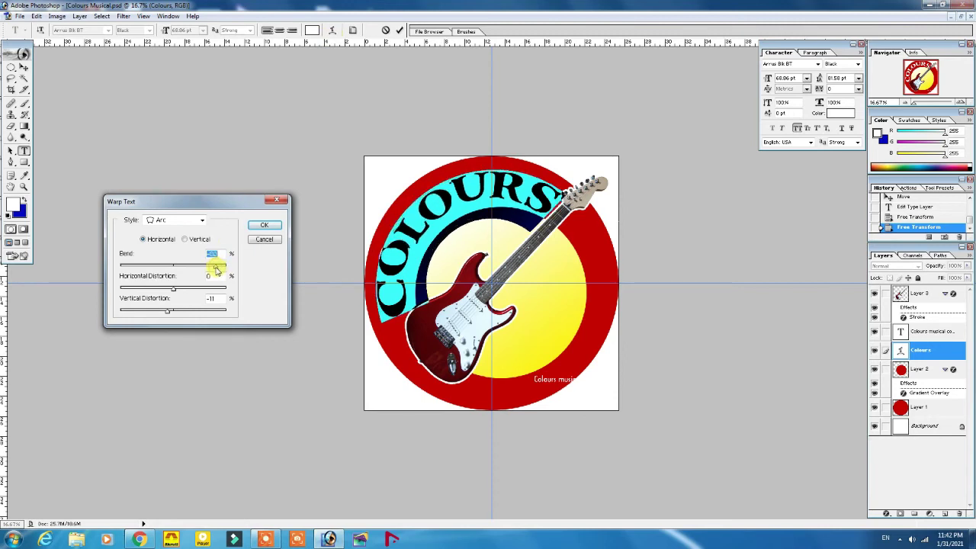
click(263, 226)
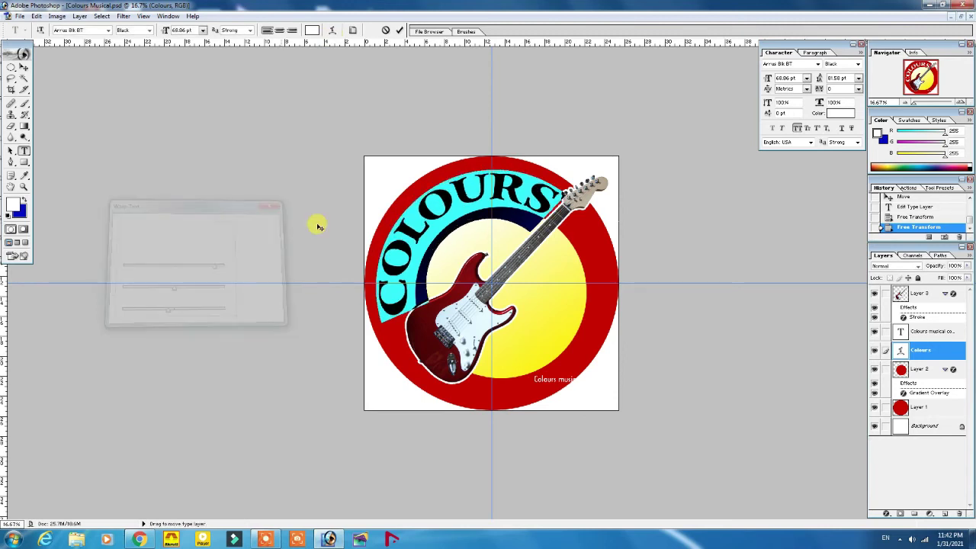
click(401, 205)
click(23, 69)
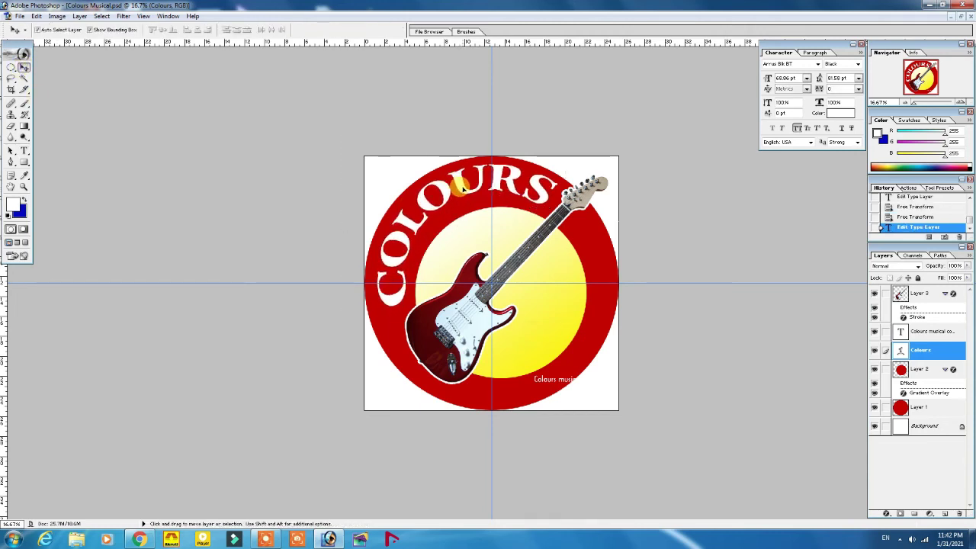
drag(462, 186, 463, 192)
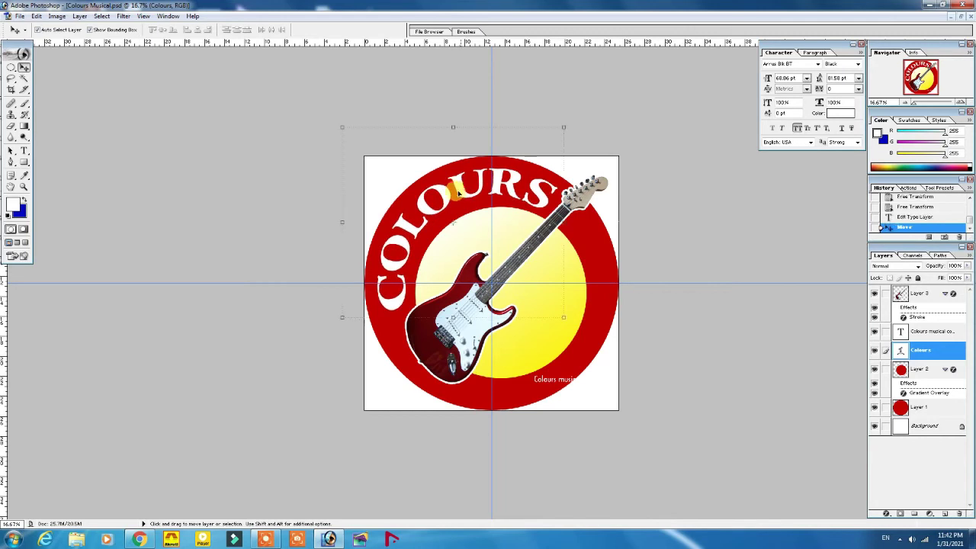
- Reduce the COLOURS Arc bend to about -72
click(23, 150)
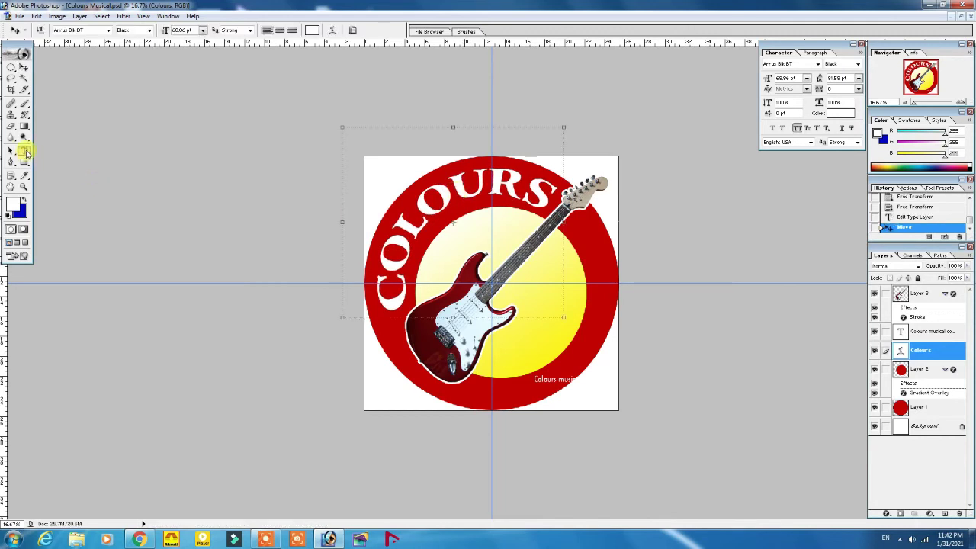
double_click(429, 211)
click(354, 31)
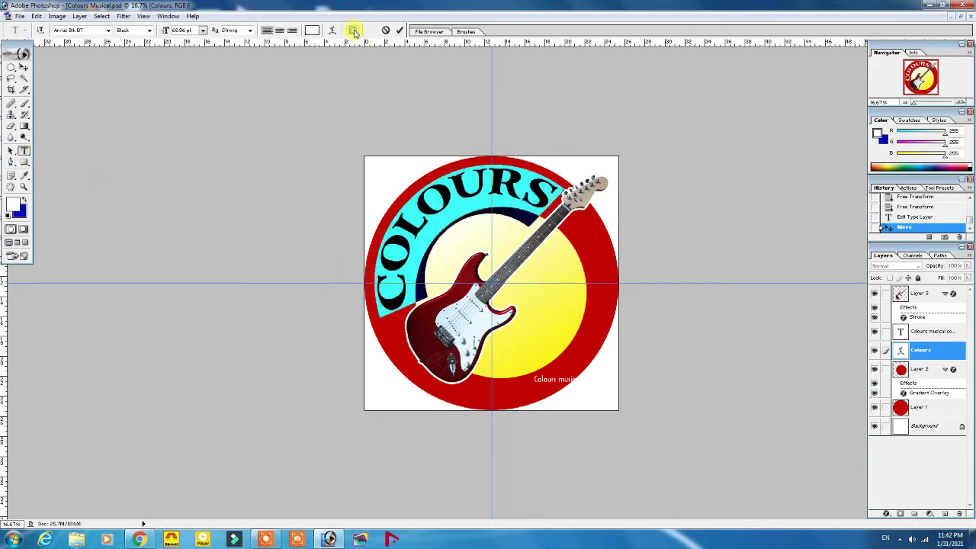
click(354, 31)
click(329, 32)
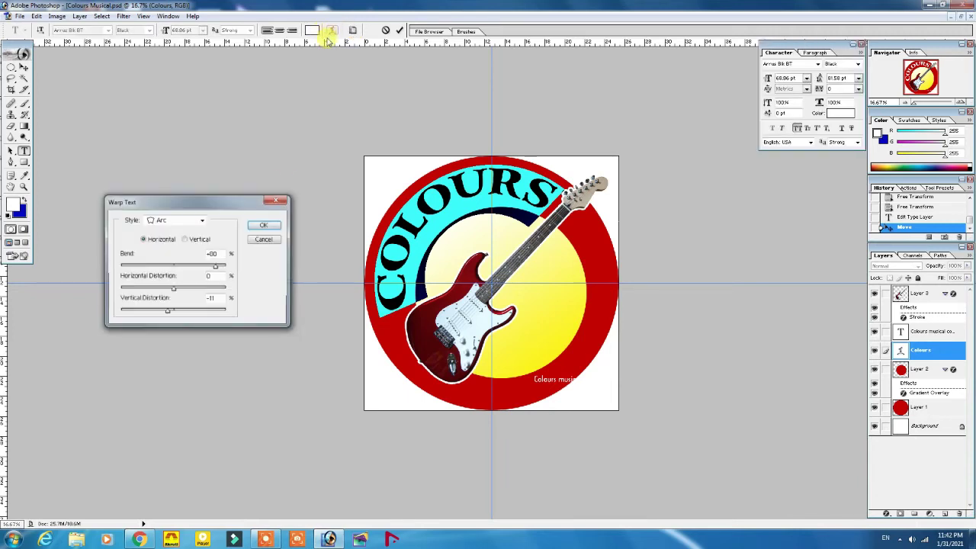
drag(219, 269, 216, 268)
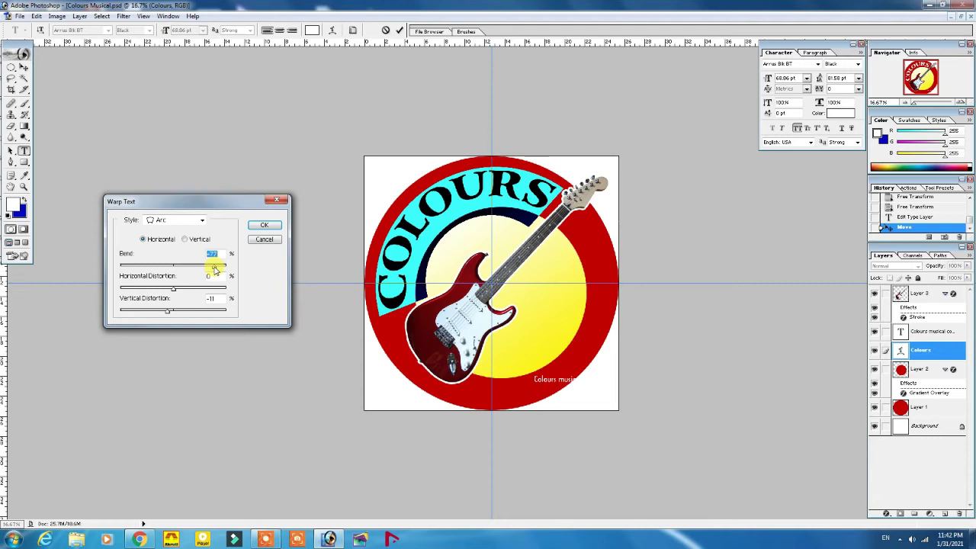
drag(216, 268, 212, 272)
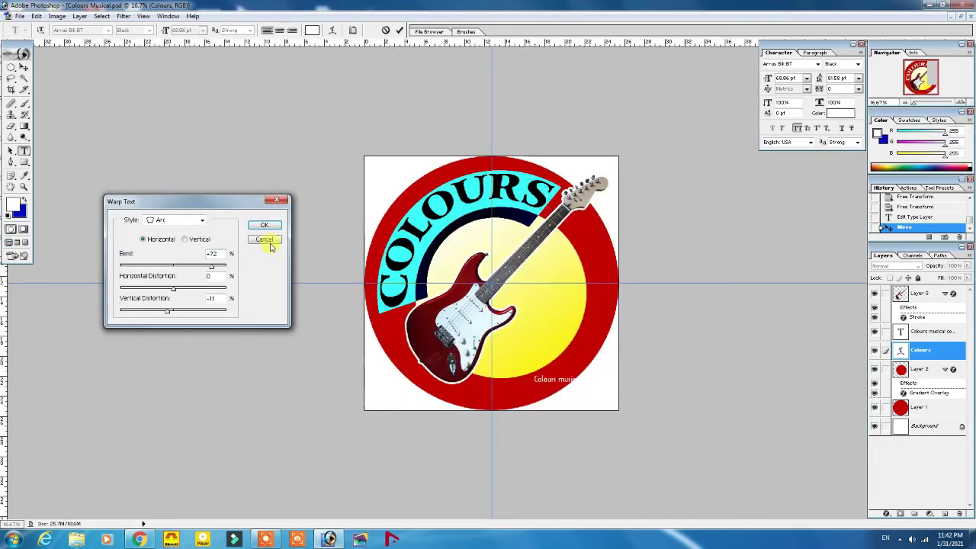
click(264, 227)
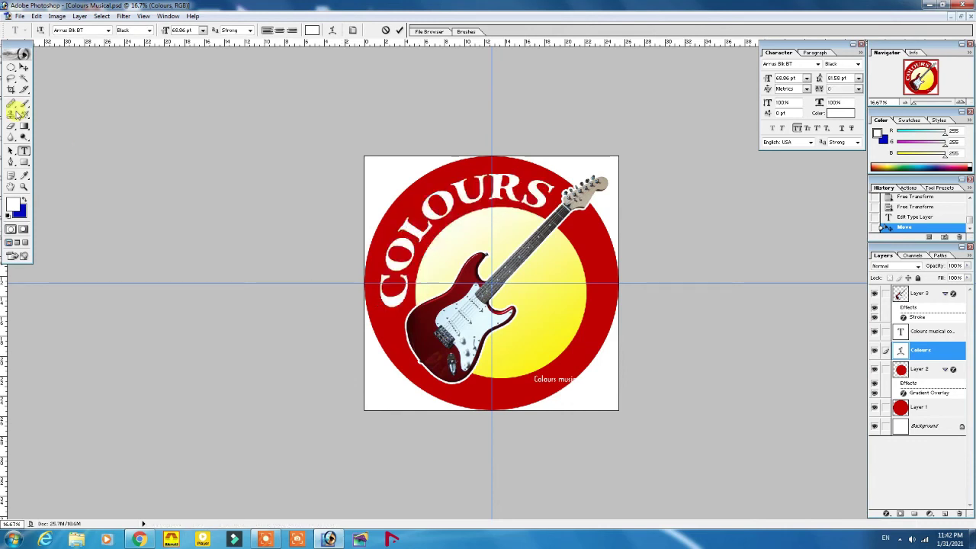
- Enlarge the arched COLOURS to about 109% and nudge it upward
click(23, 67)
click(404, 262)
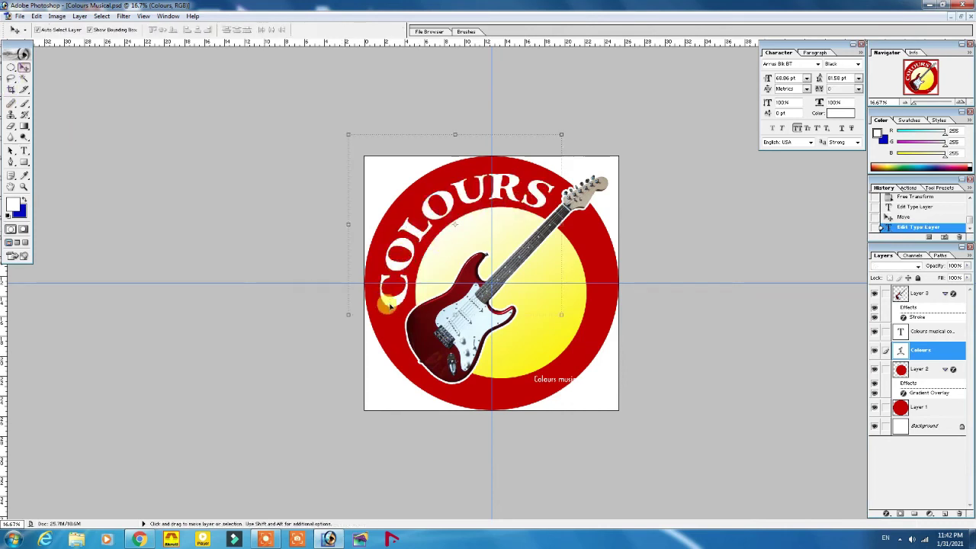
drag(343, 315, 339, 321)
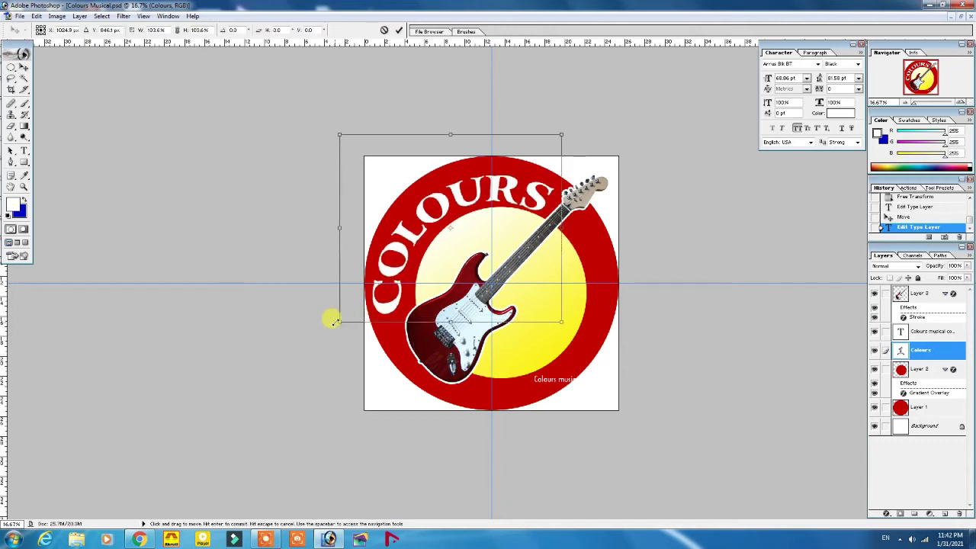
drag(562, 135, 571, 125)
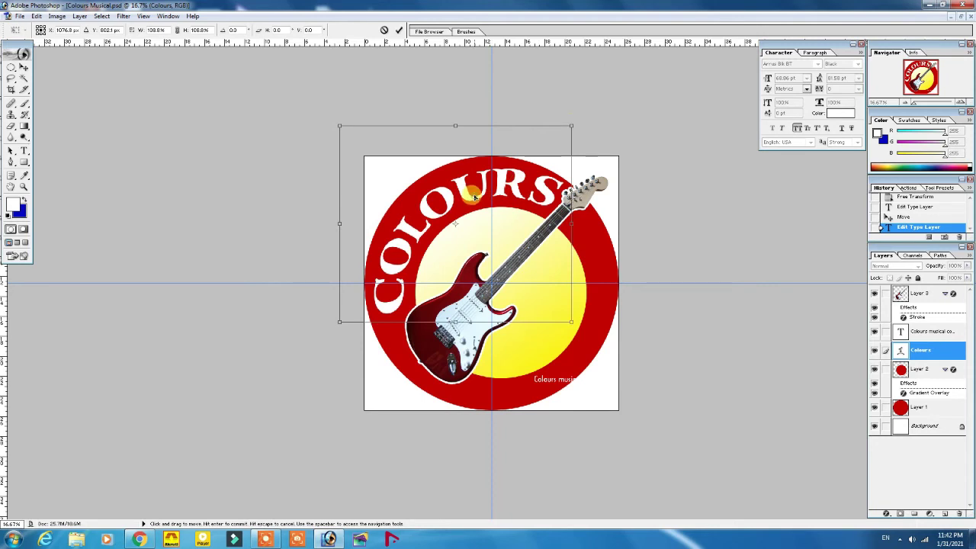
key(Return)
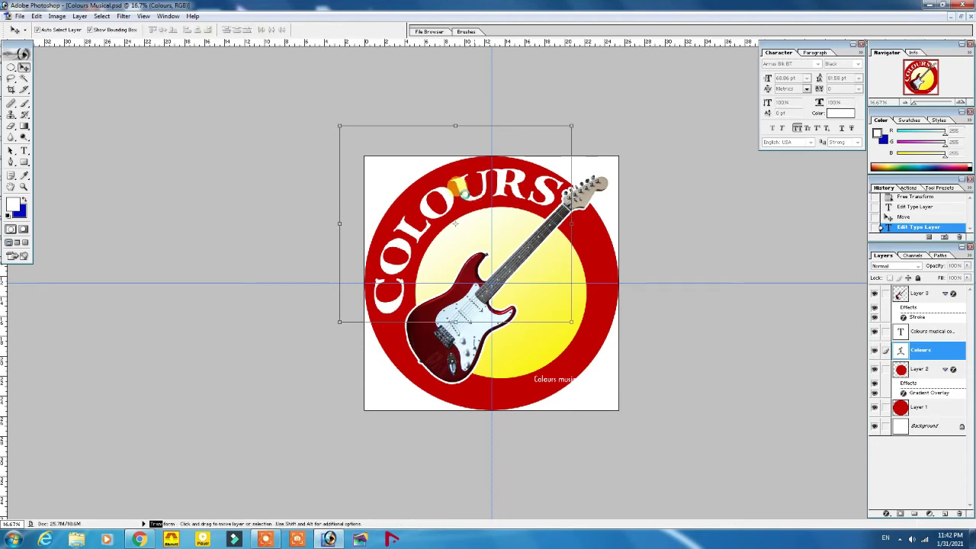
key(Up)
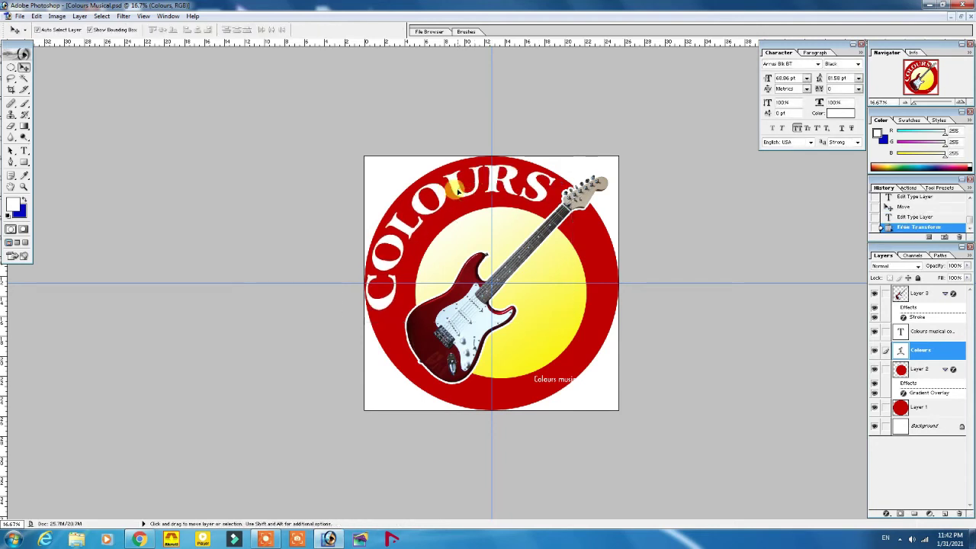
key(Up)
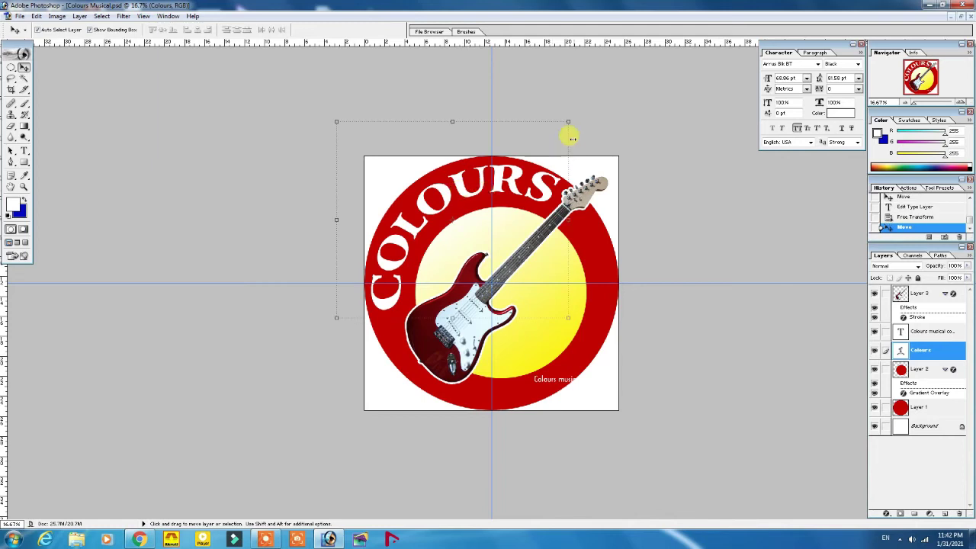
- Rotate and skew the COLOURS lettering slightly to fit the ring
click(568, 122)
drag(568, 122, 569, 127)
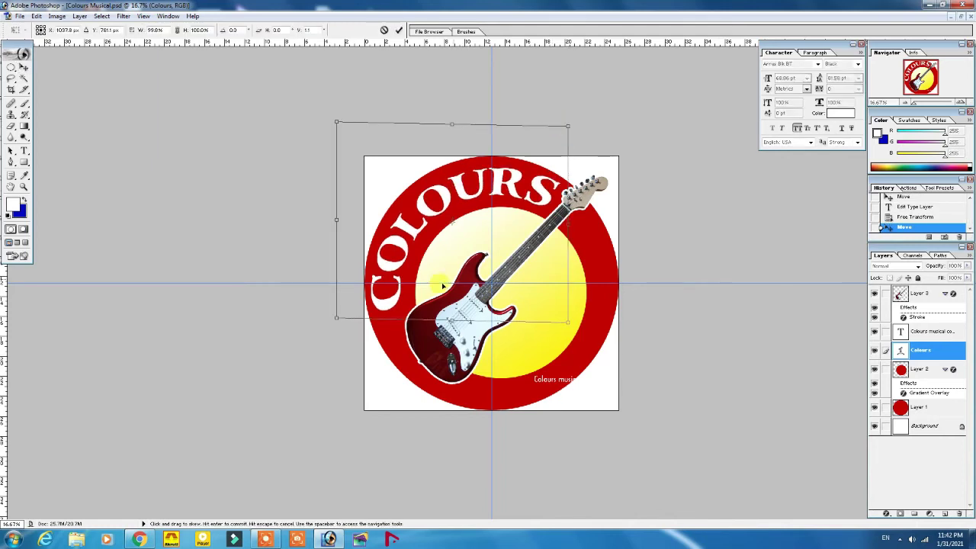
drag(336, 320, 340, 319)
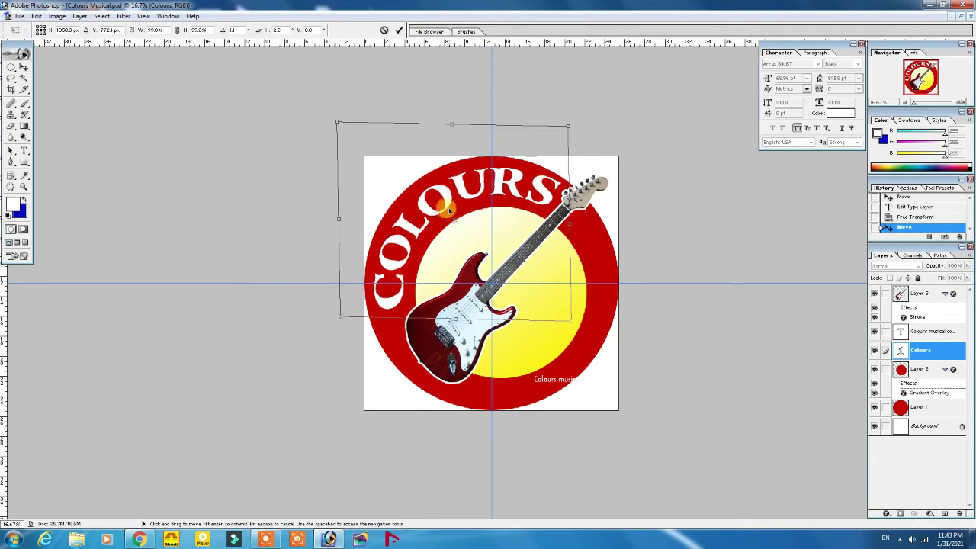
key(Return)
double_click(448, 203)
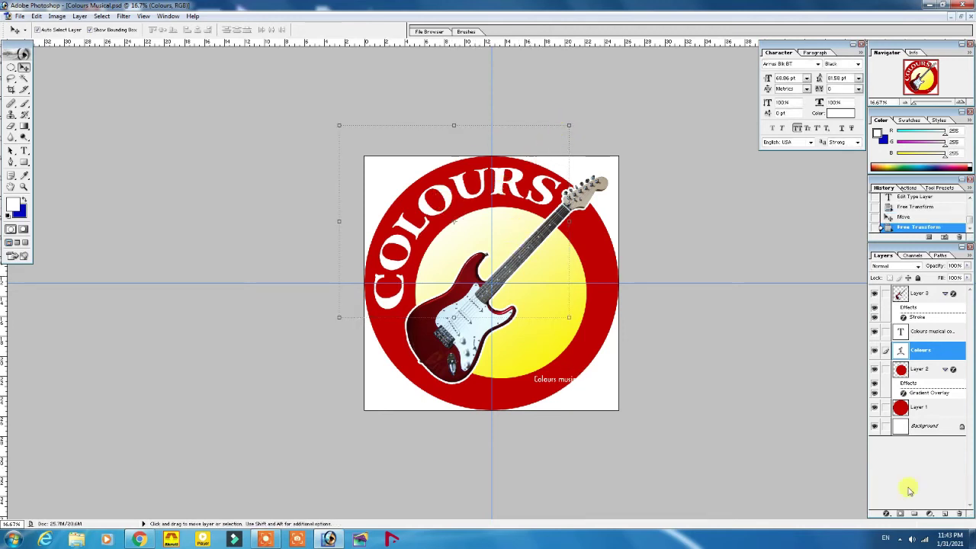
- Add a drop shadow to the COLOURS lettering with increased distance, spread and size
click(886, 515)
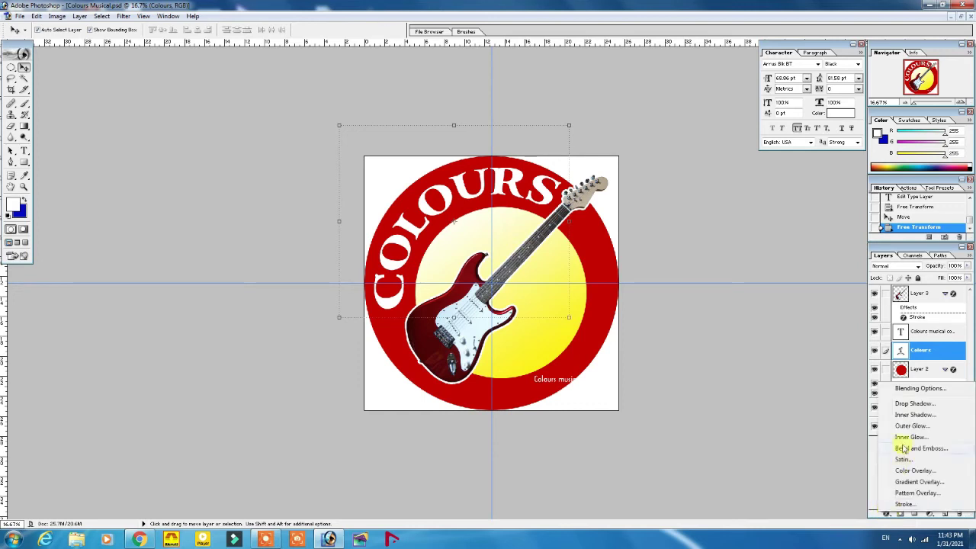
click(900, 403)
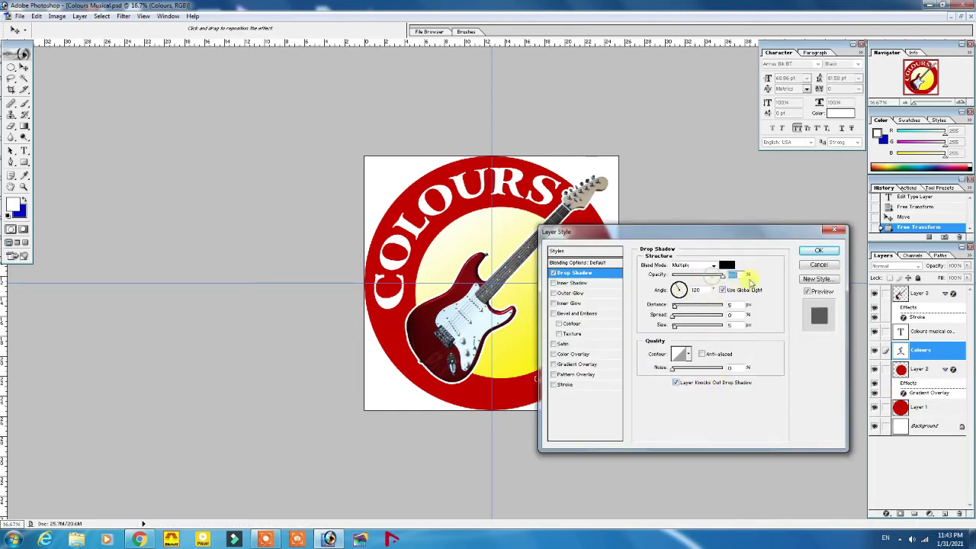
drag(676, 307, 688, 313)
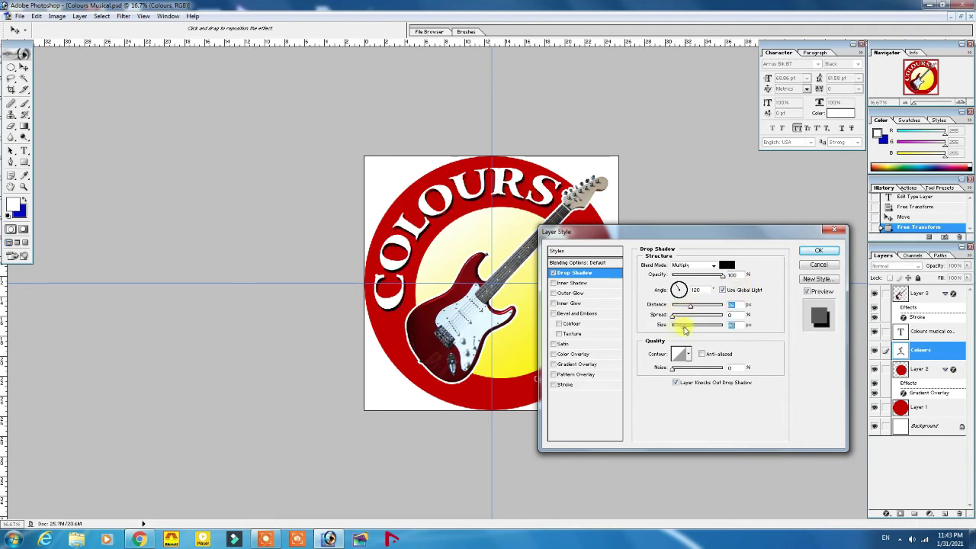
click(684, 328)
drag(673, 317, 685, 319)
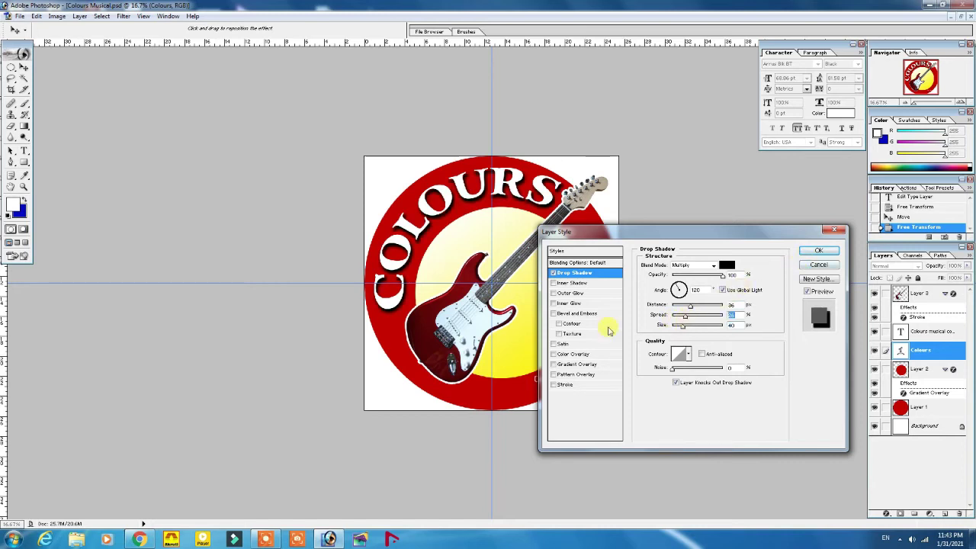
- Add a Chisel Hard, Down Emboss bevel of size about 15, then select the Colours musical layer
click(583, 314)
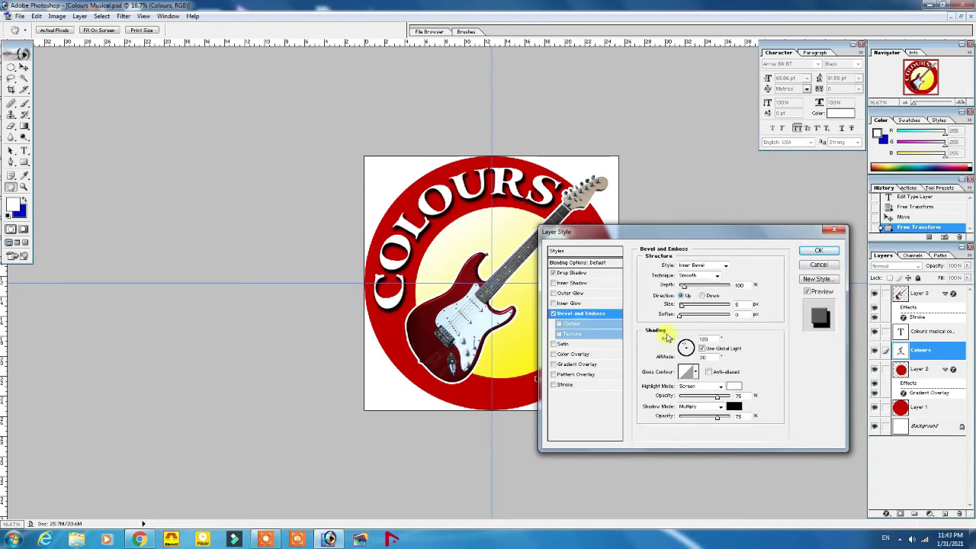
mouse_move(682, 305)
mouse_down()
mouse_move(691, 305)
mouse_move(685, 314)
mouse_up()
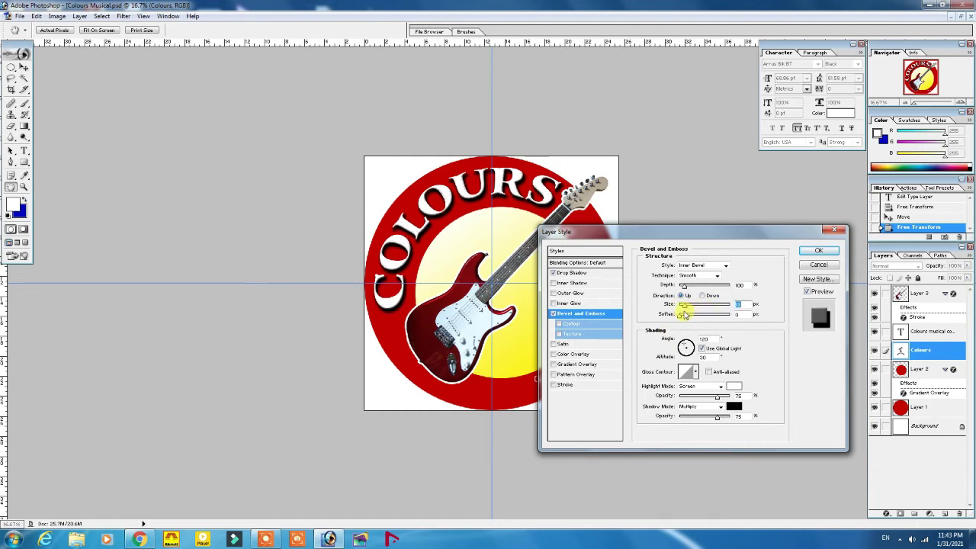
click(703, 296)
click(709, 276)
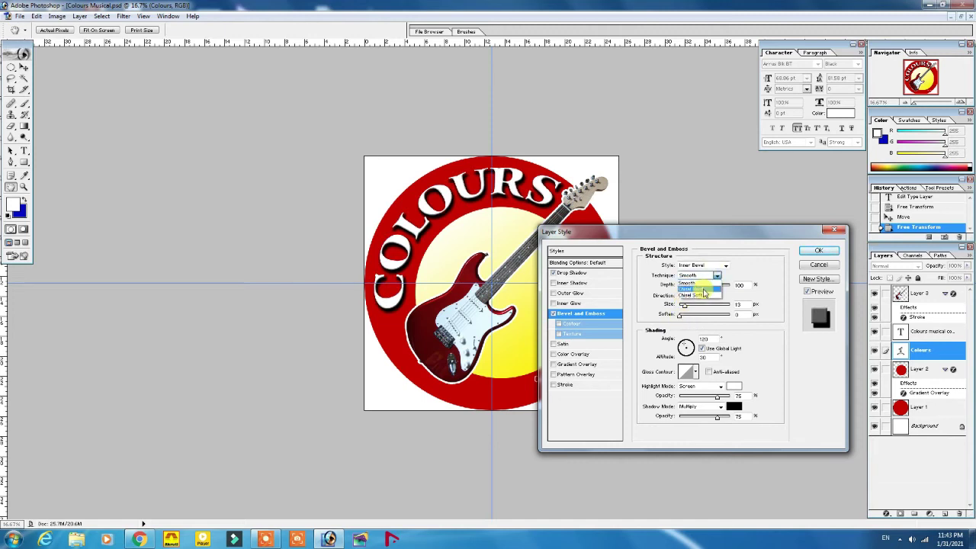
click(703, 290)
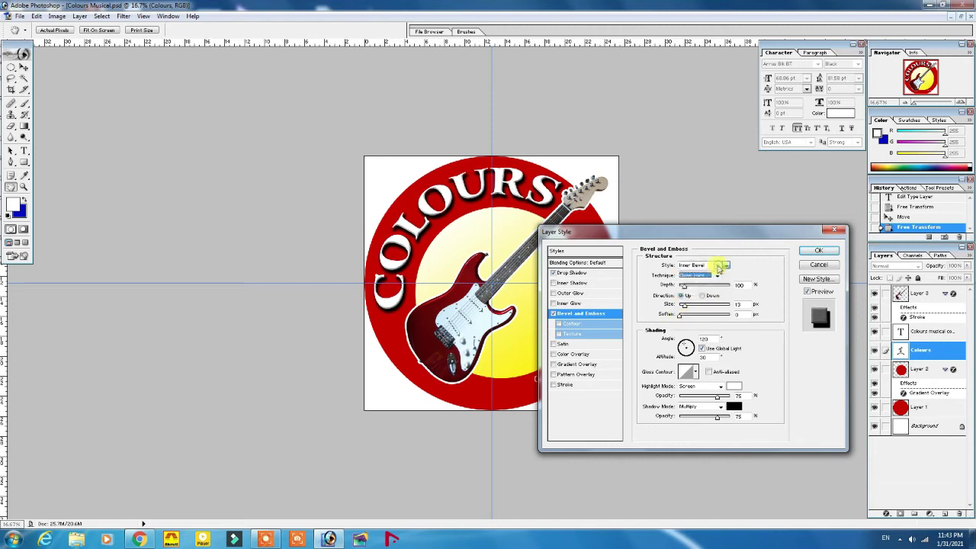
click(713, 265)
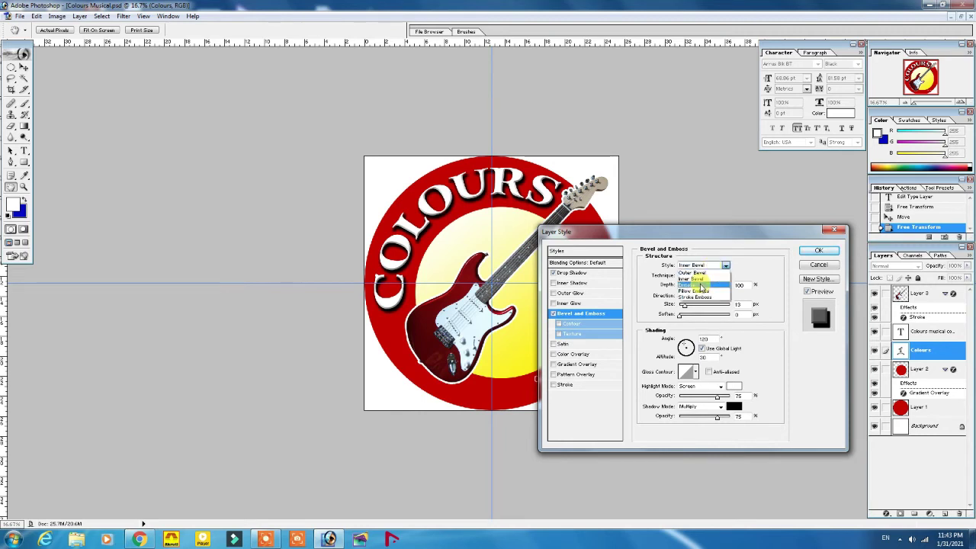
click(699, 279)
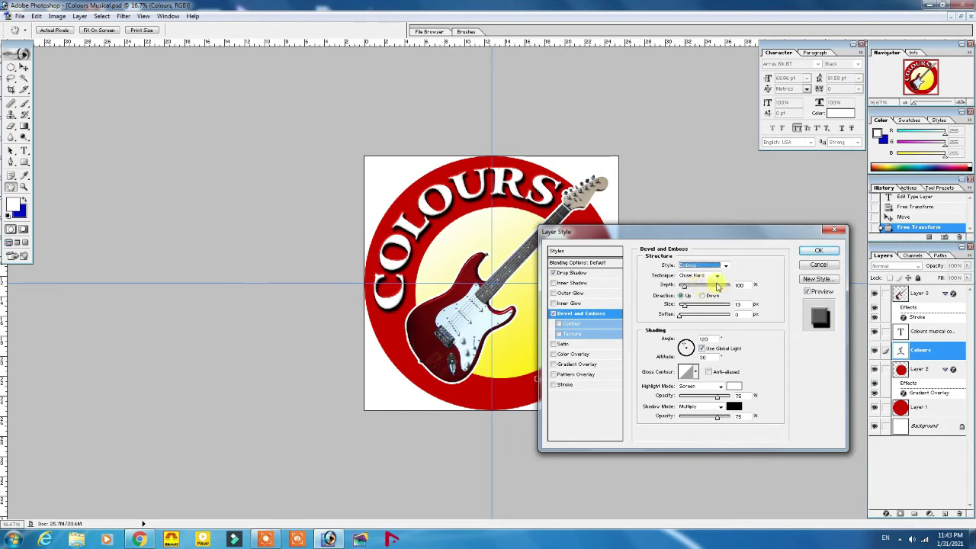
click(816, 250)
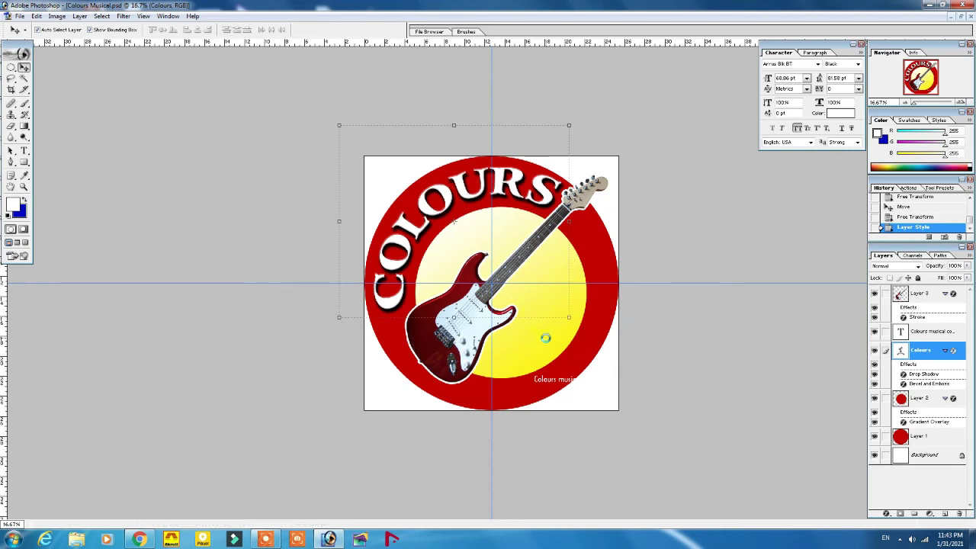
click(551, 384)
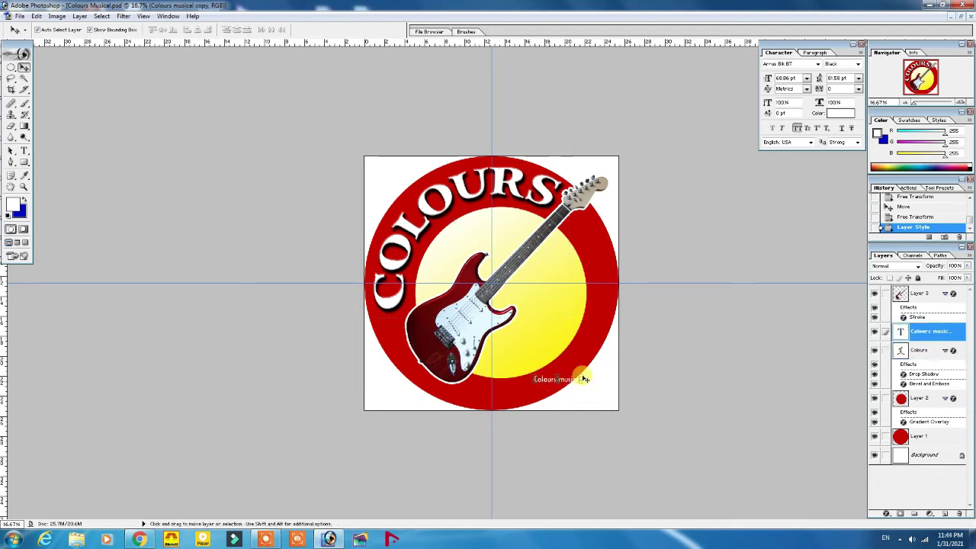
- Move the small Colours musical text below the guitar and enlarge it to about 207%
mouse_move(563, 383)
mouse_down()
mouse_move(516, 385)
mouse_move(583, 394)
mouse_up()
key(ctrl+t)
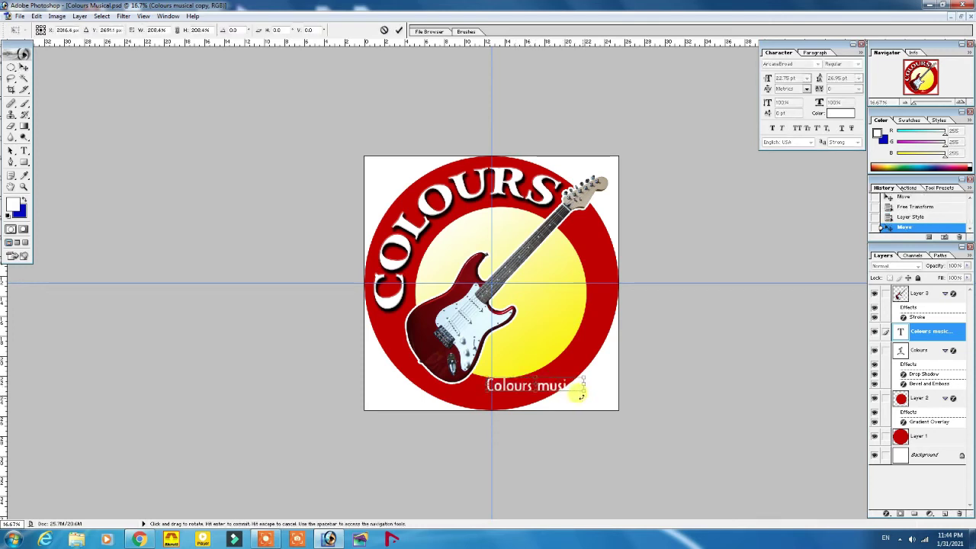
key(Return)
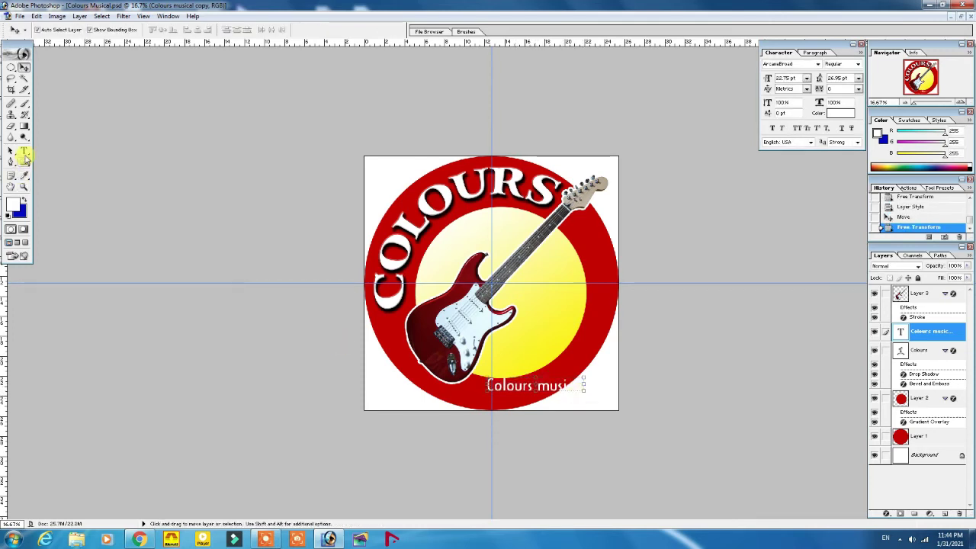
- Delete the word 'Colours' and make the remaining 'musical' all capitals
click(24, 152)
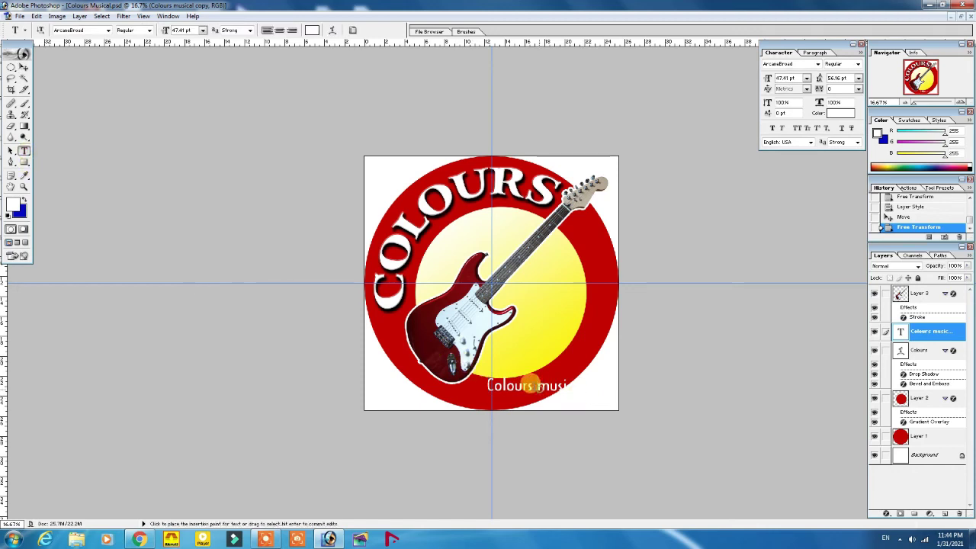
drag(536, 386, 469, 385)
key(BackSpace)
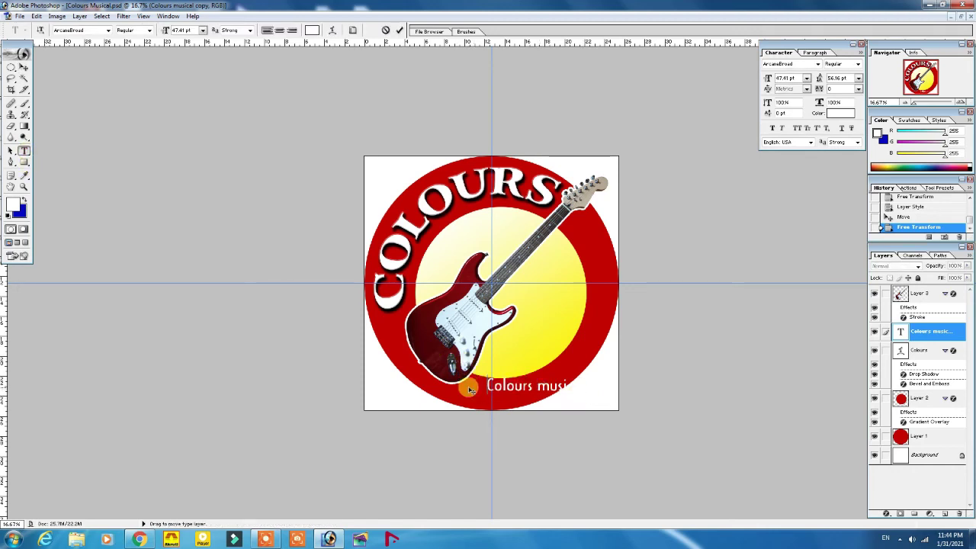
double_click(531, 395)
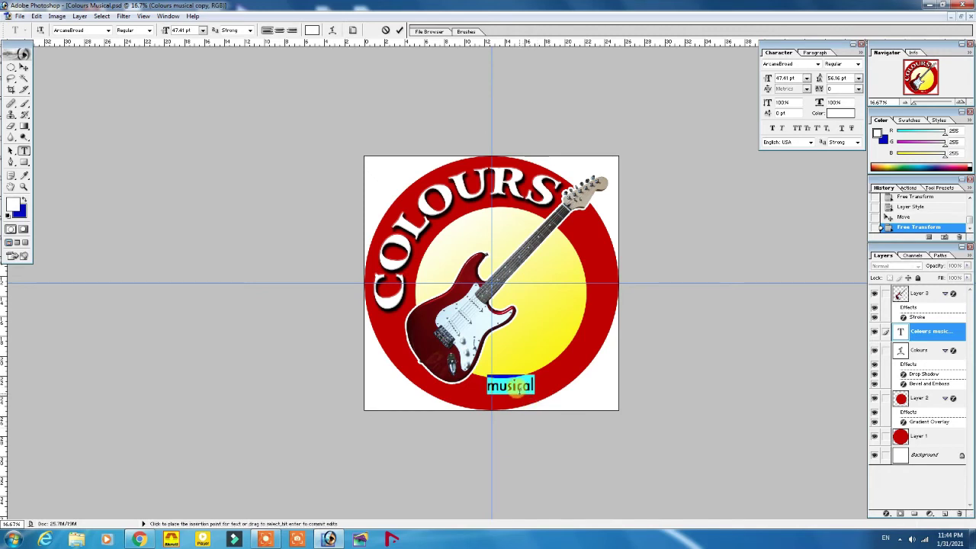
key(ctrl+shift+k)
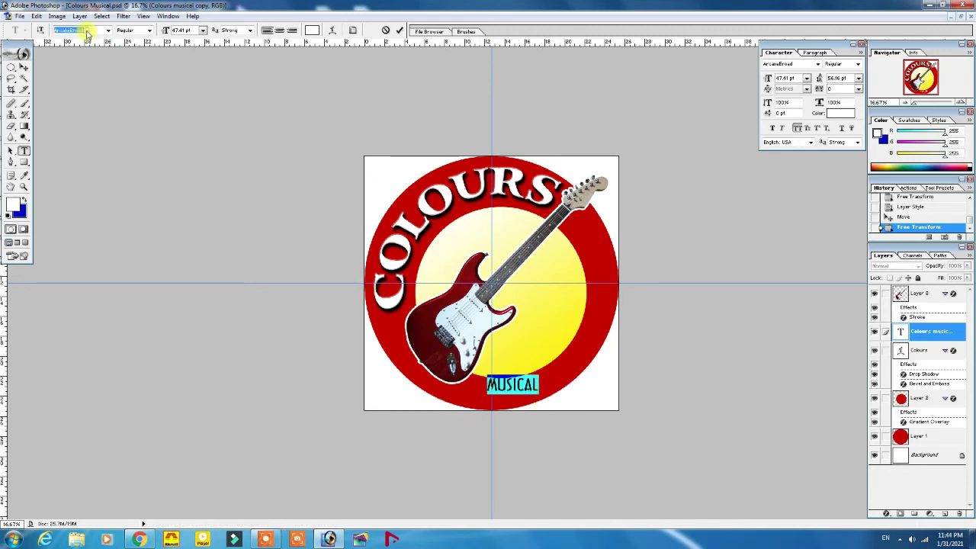
- Step through fonts on MUSICAL until Ashley Crawford is chosen
key(Down)
key(Down)
key(Down)
key(Down)
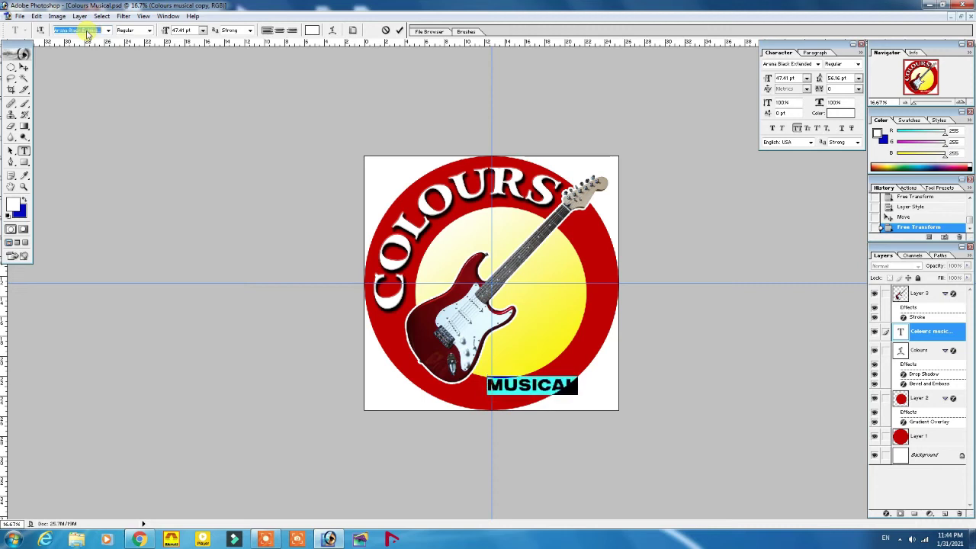
key(Down)
key(Down)
key(Down)
key(Down)
key(Down)
key(Down)
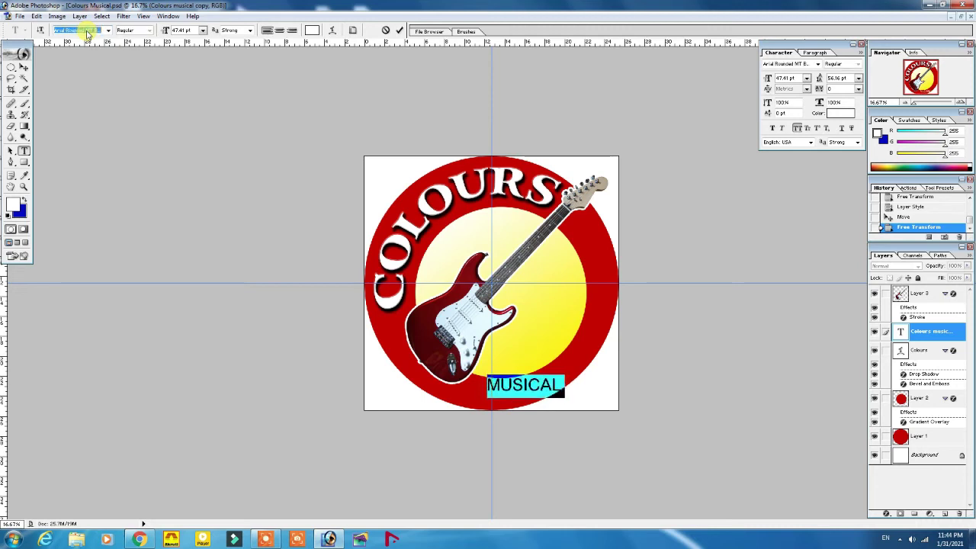
key(Down)
key(Down)
key(Down)
key(Down)
key(Down)
key(Down)
key(Down)
key(Down)
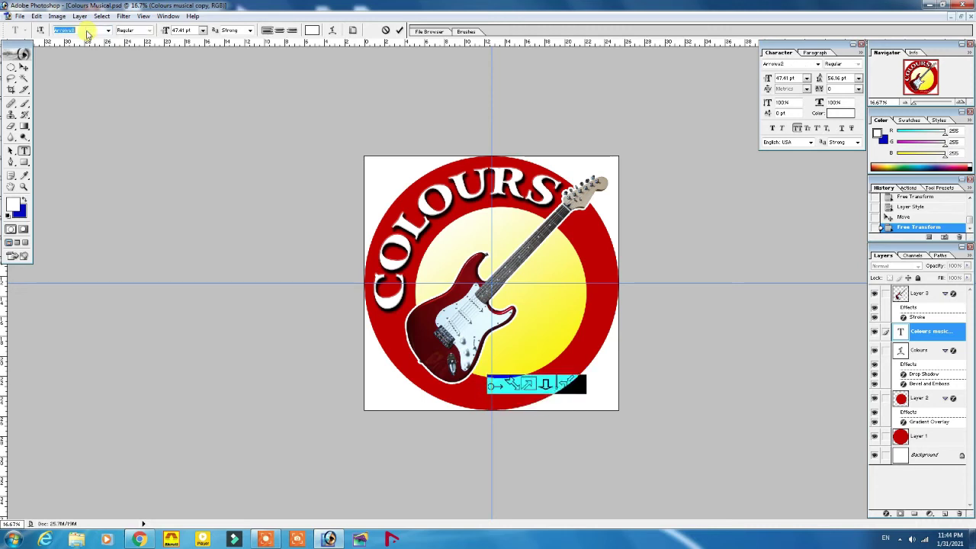
key(Down)
key(Down)
key(Down)
key(Down)
key(Down)
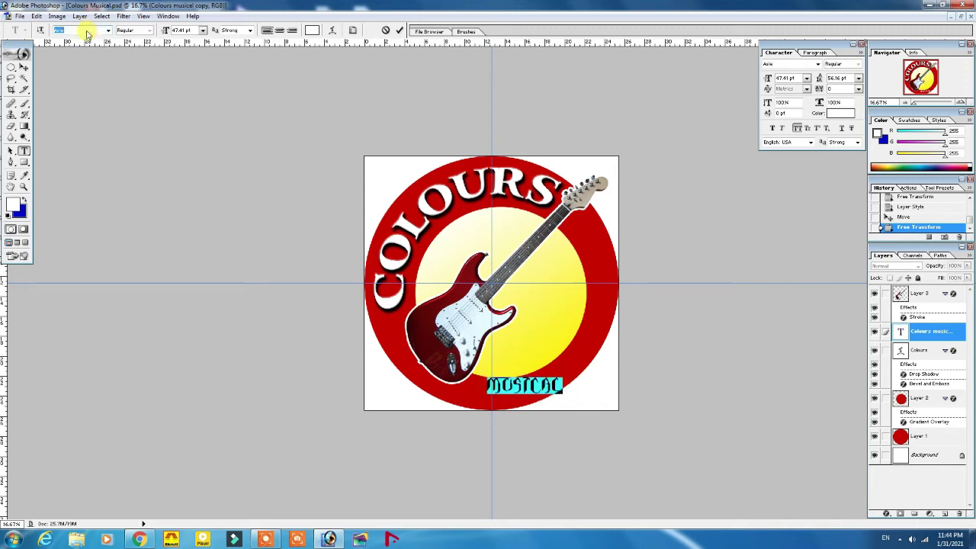
key(Down)
key(Down)
key(Down)
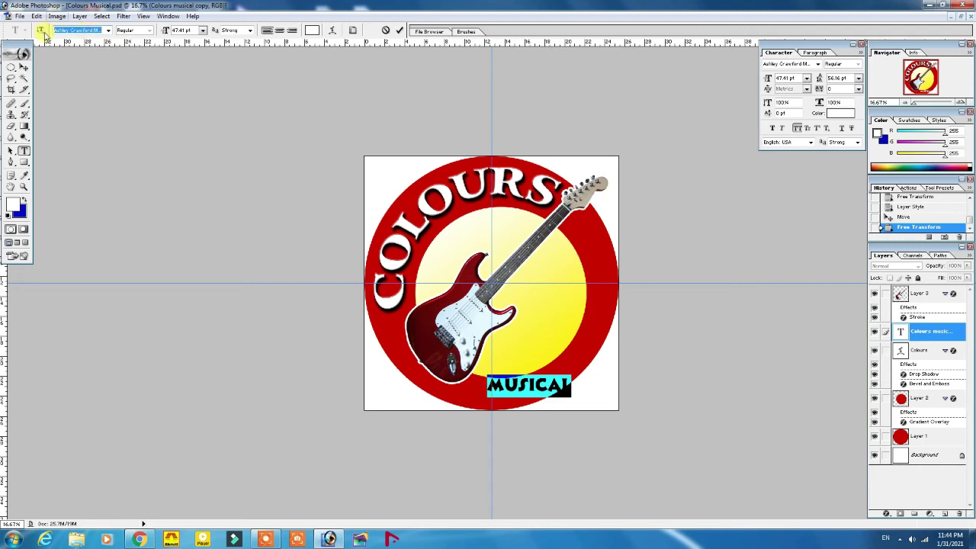
- Warp the MUSICAL text with an Arc style, adjust its bend, and commit it
click(541, 385)
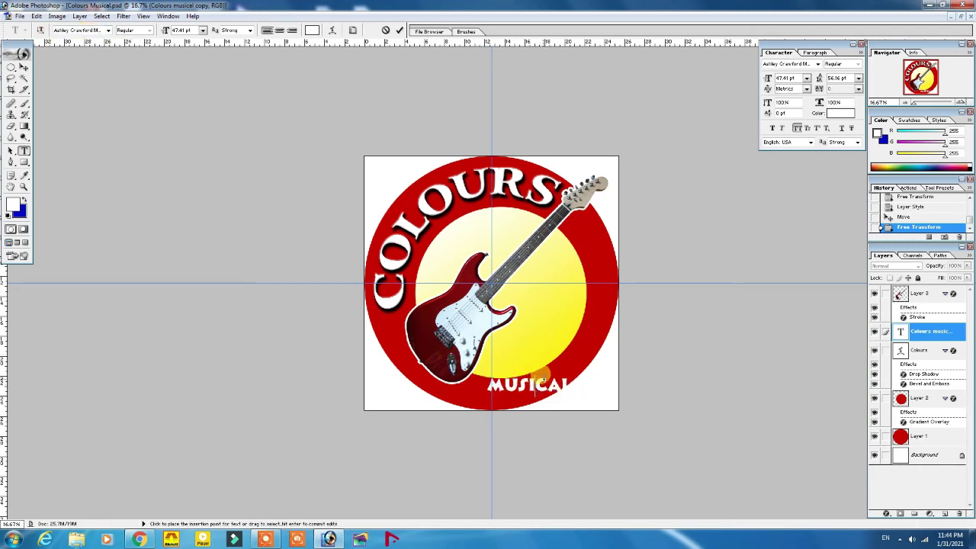
double_click(540, 385)
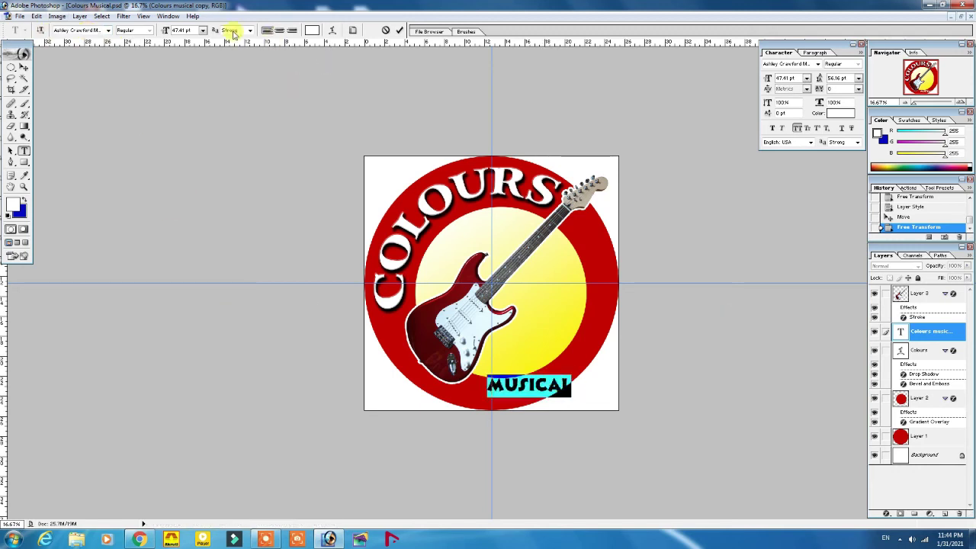
click(333, 32)
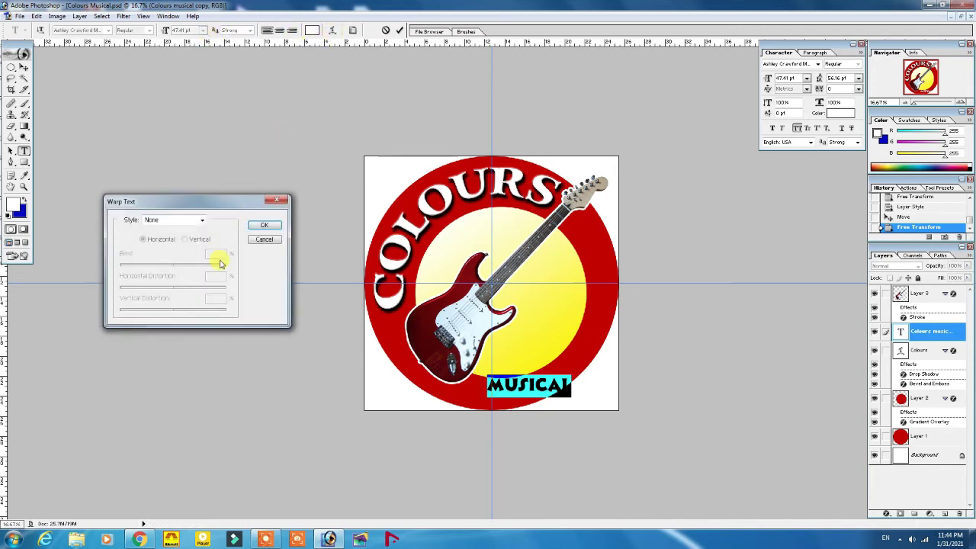
click(203, 220)
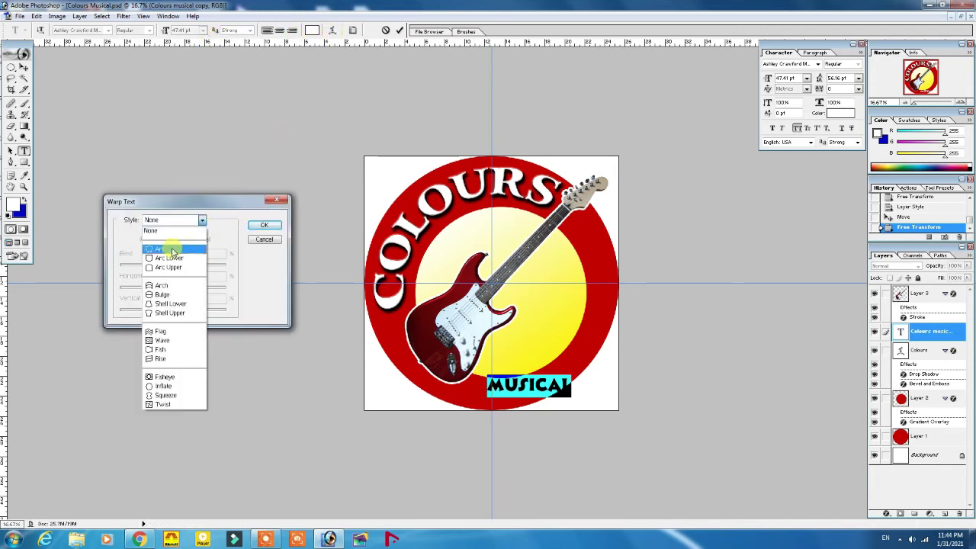
click(173, 251)
drag(197, 261, 161, 269)
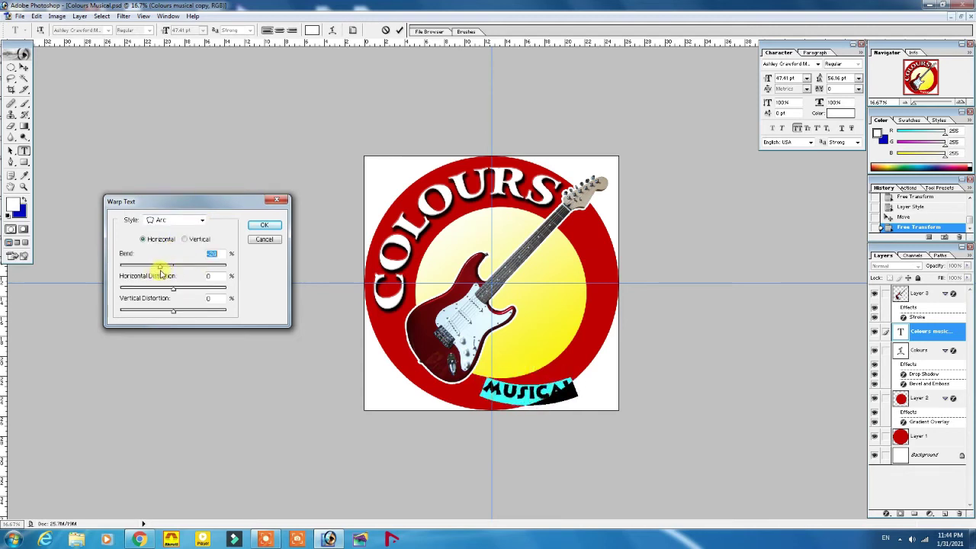
click(264, 225)
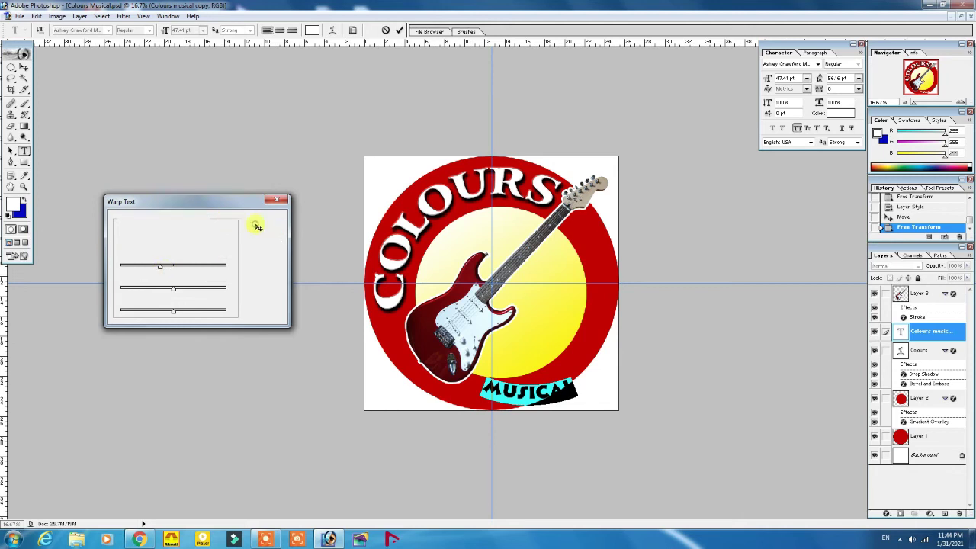
key(ctrl+Return)
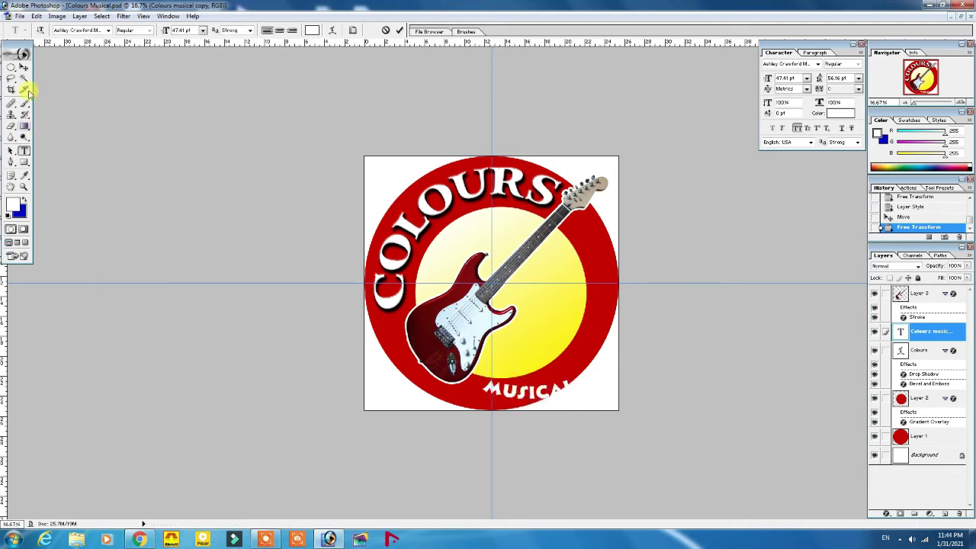
- Rotate MUSICAL and move it up-right so it follows the ring's lower right
key(v)
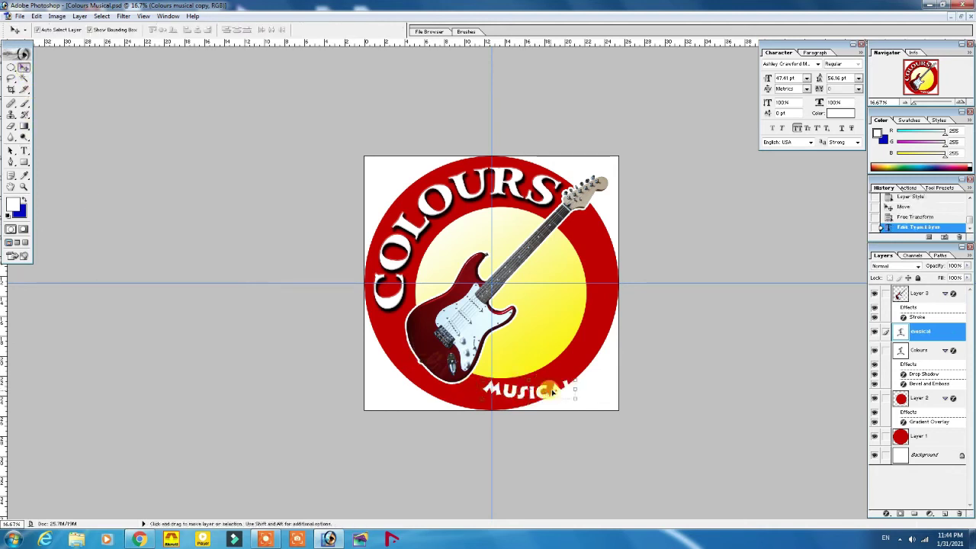
drag(579, 384, 594, 357)
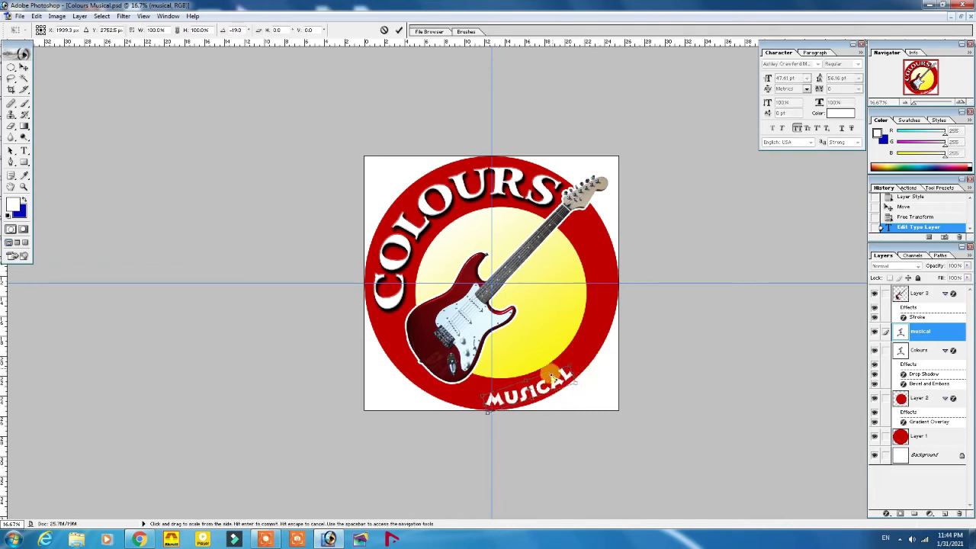
drag(553, 382, 575, 361)
key(Return)
key(ctrl+t)
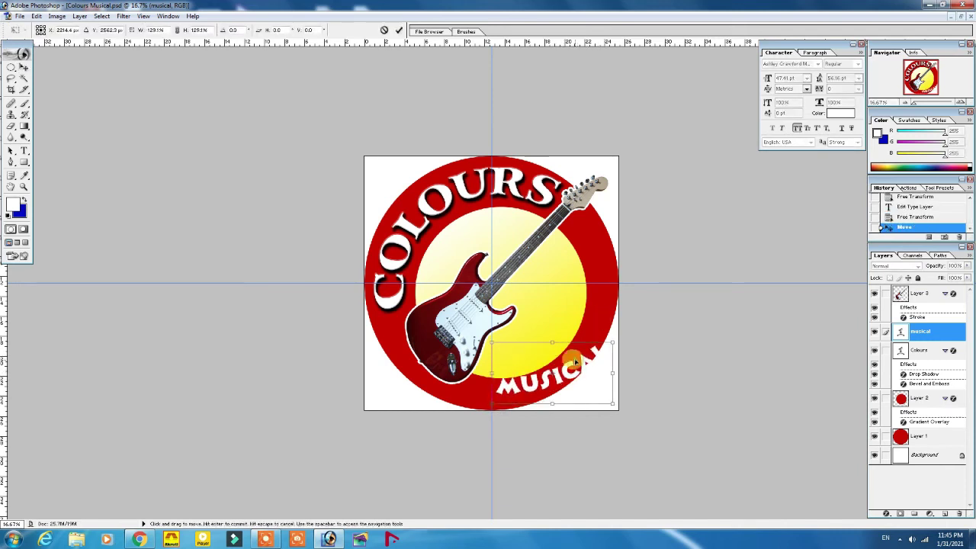
mouse_move(588, 331)
mouse_down()
mouse_move(582, 319)
mouse_move(584, 353)
mouse_up()
key(Return)
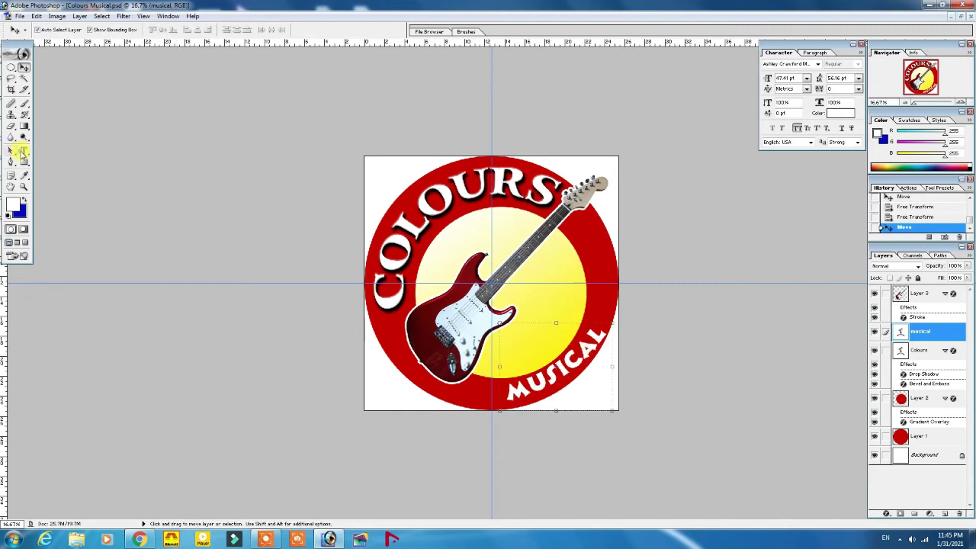
- Increase the Arc warp bend on MUSICAL so it curves more strongly
click(23, 151)
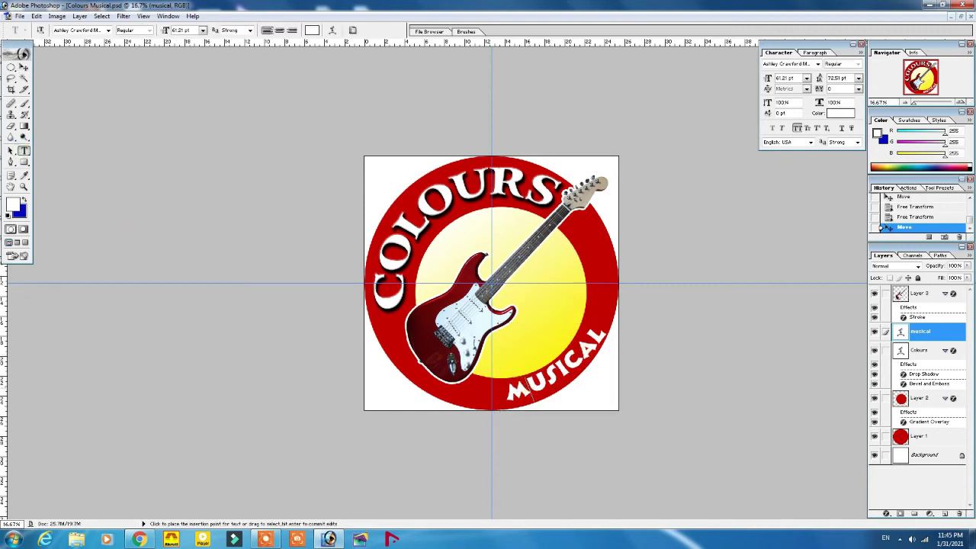
double_click(502, 386)
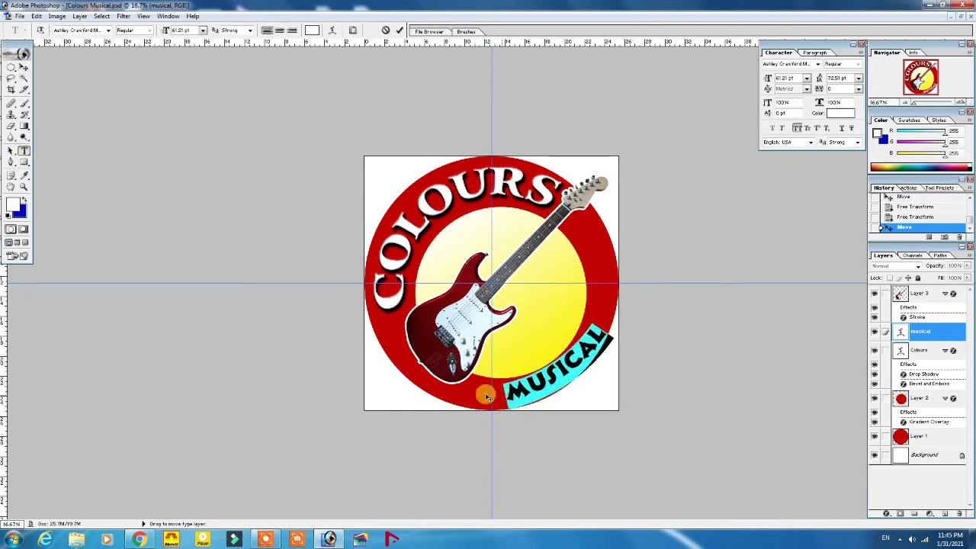
click(333, 30)
drag(161, 266, 151, 269)
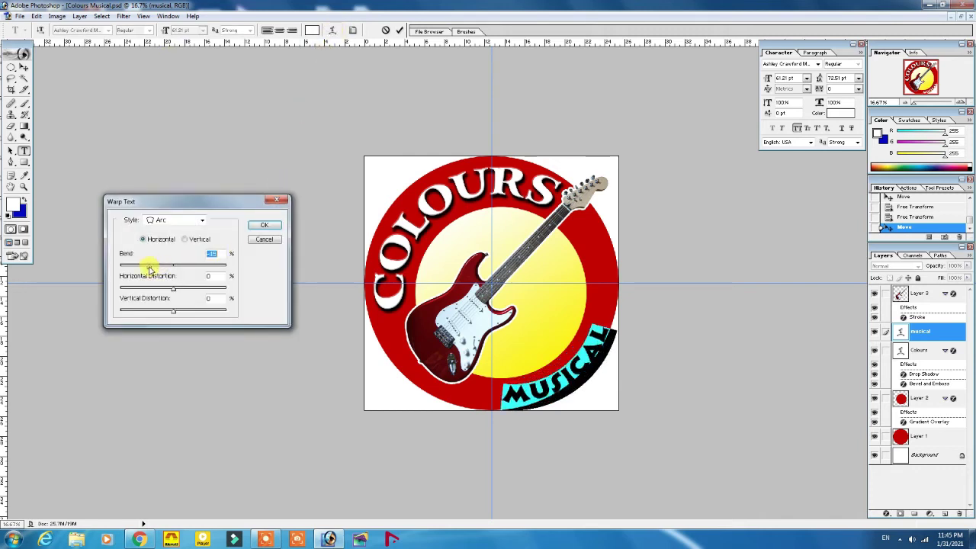
click(255, 225)
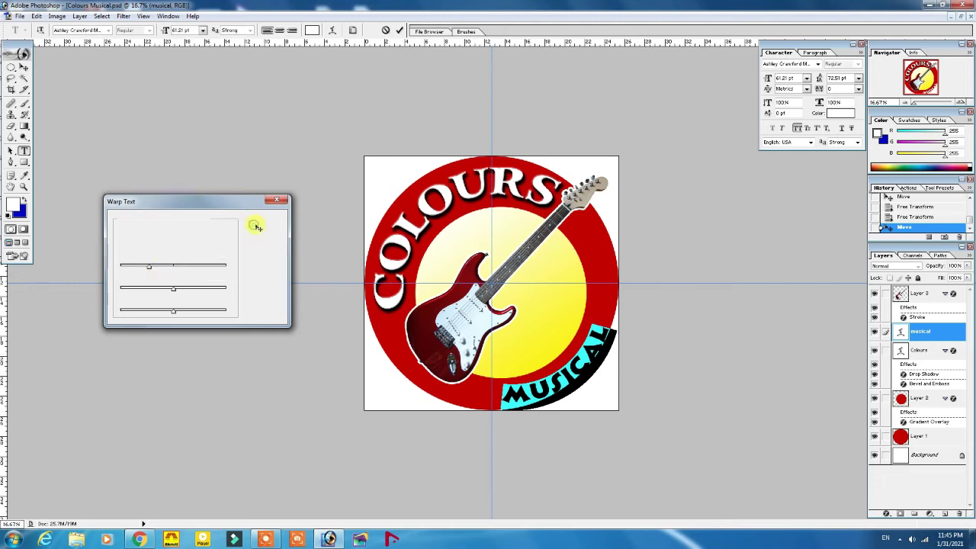
click(23, 67)
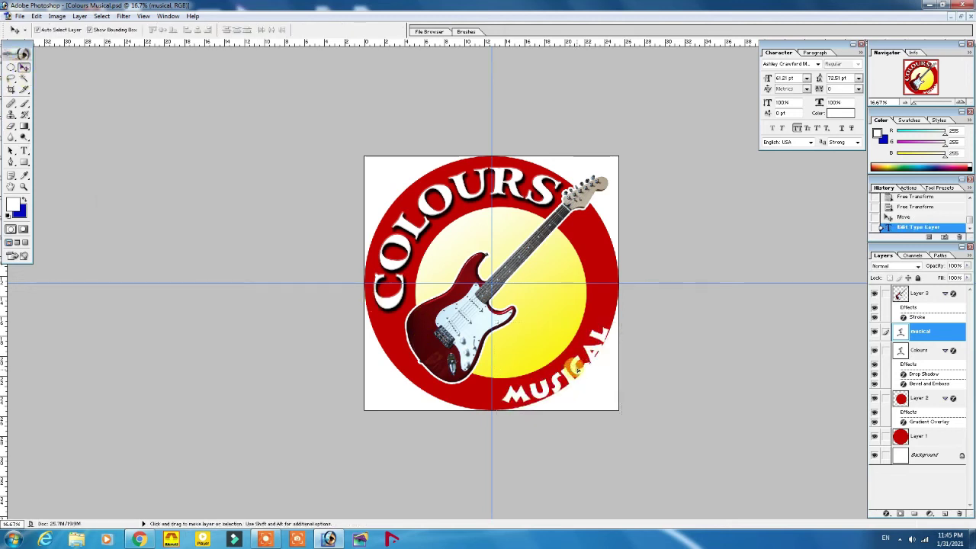
- Rotate MUSICAL slightly and reposition it along the ring's lower right
drag(577, 368, 580, 364)
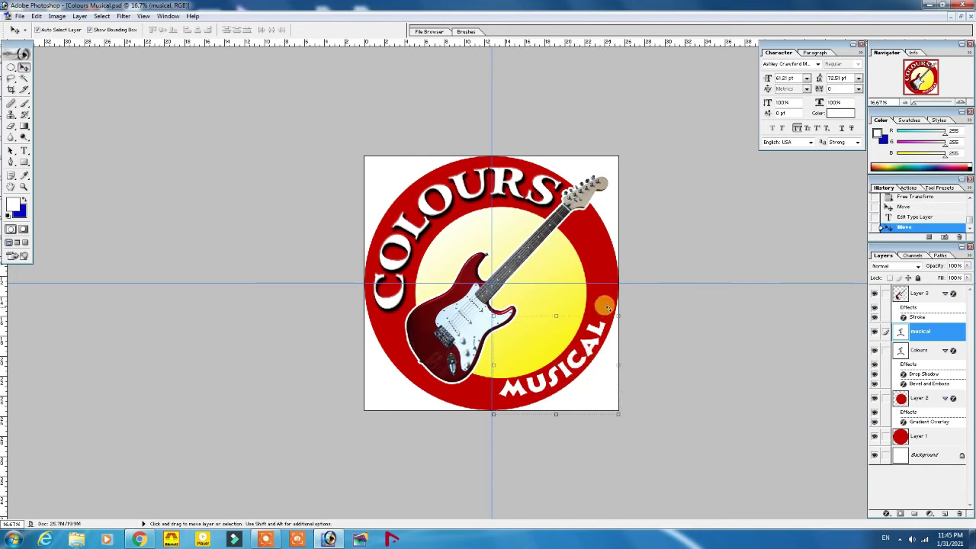
drag(608, 308, 606, 299)
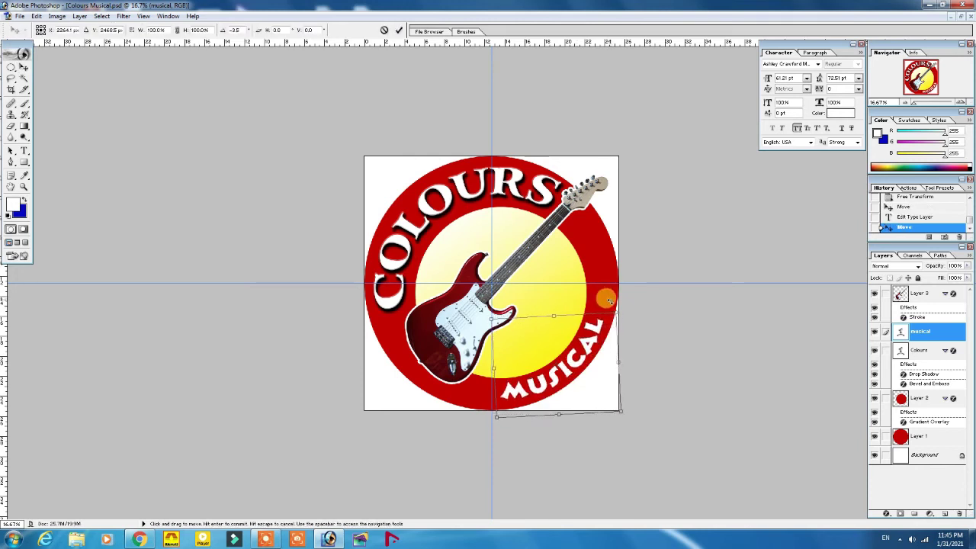
key(Return)
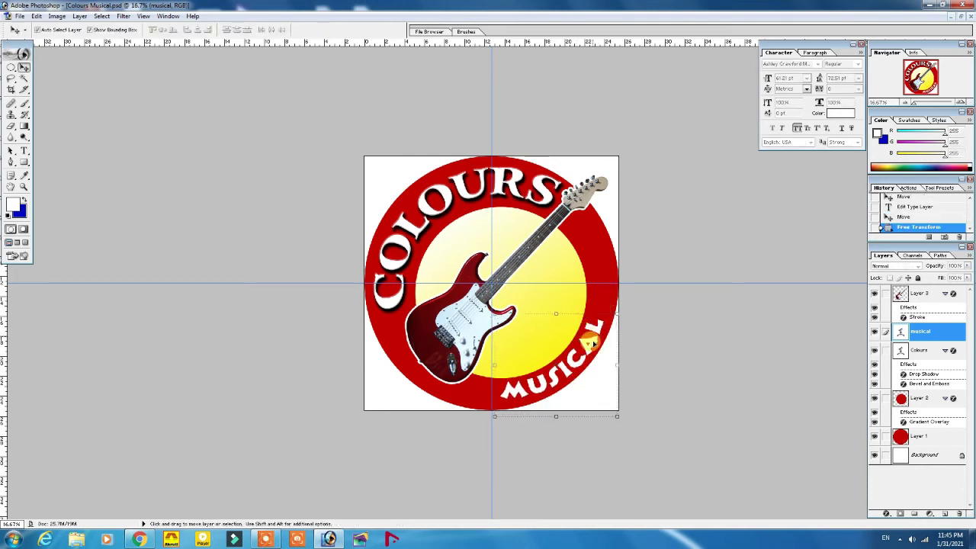
mouse_move(596, 333)
mouse_down()
mouse_move(610, 290)
mouse_move(600, 284)
mouse_up()
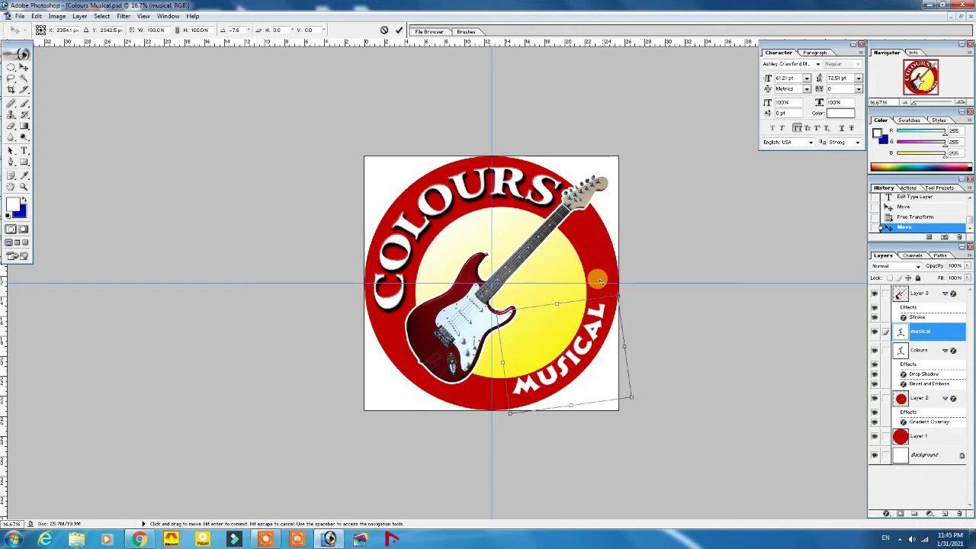
double_click(597, 317)
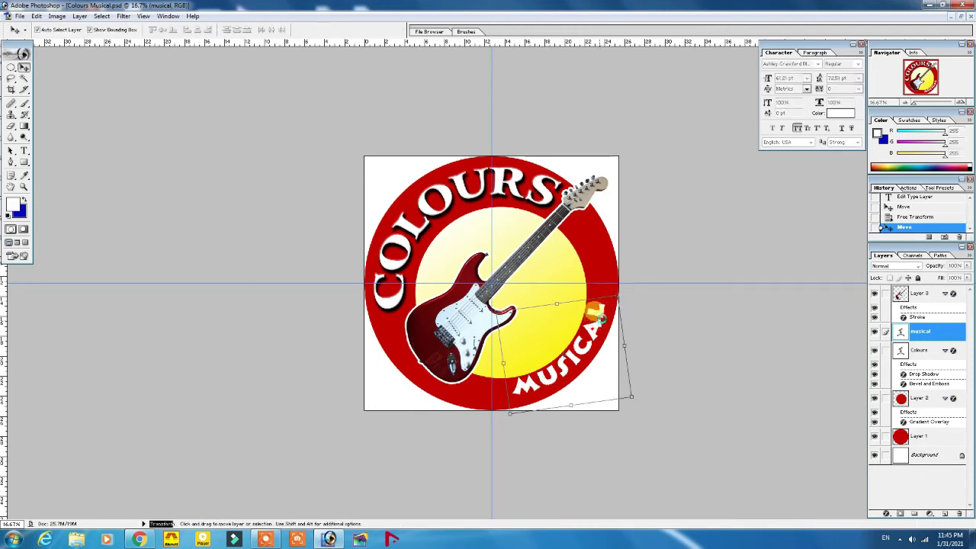
- Enlarge MUSICAL to about 121% and skew it slightly to sit on the ring
drag(622, 294, 633, 286)
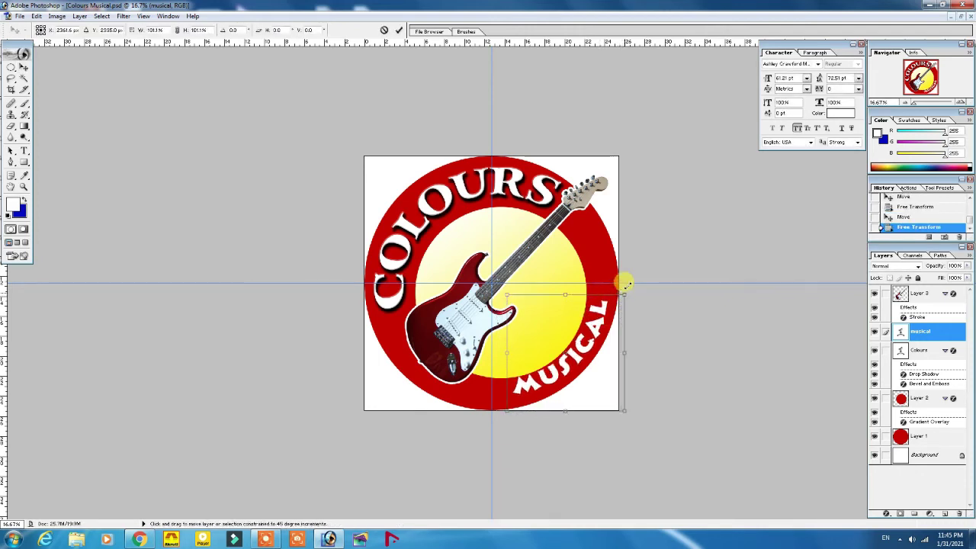
drag(507, 410, 487, 420)
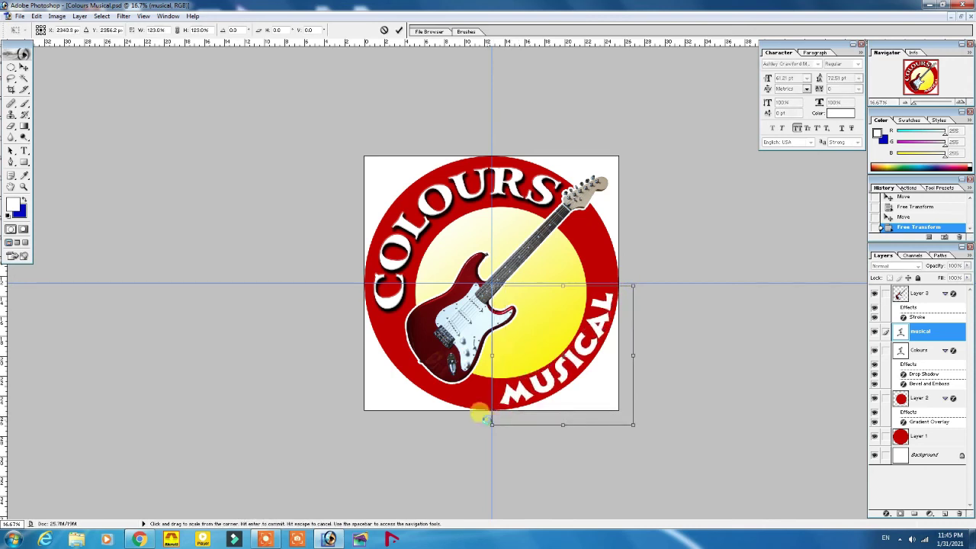
double_click(595, 329)
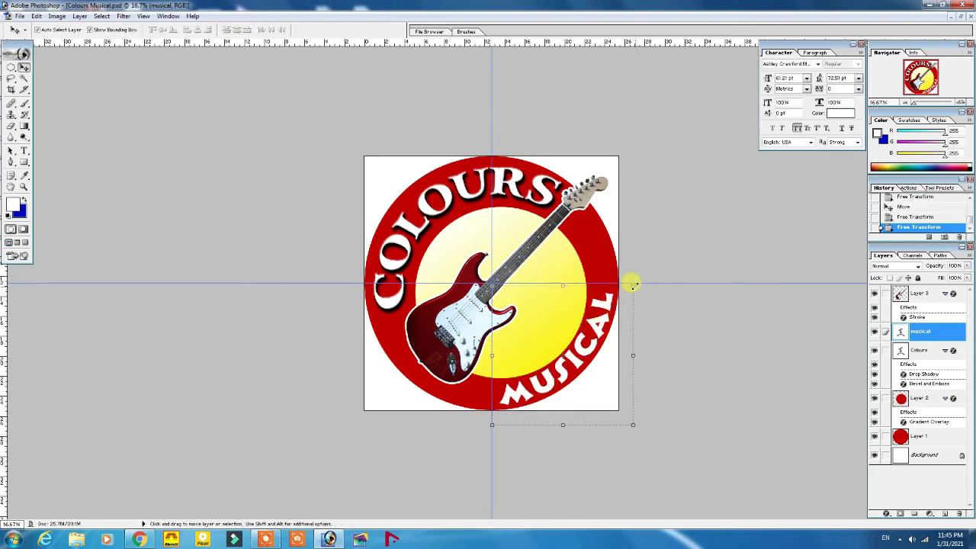
drag(630, 289, 631, 289)
key(ctrl+t)
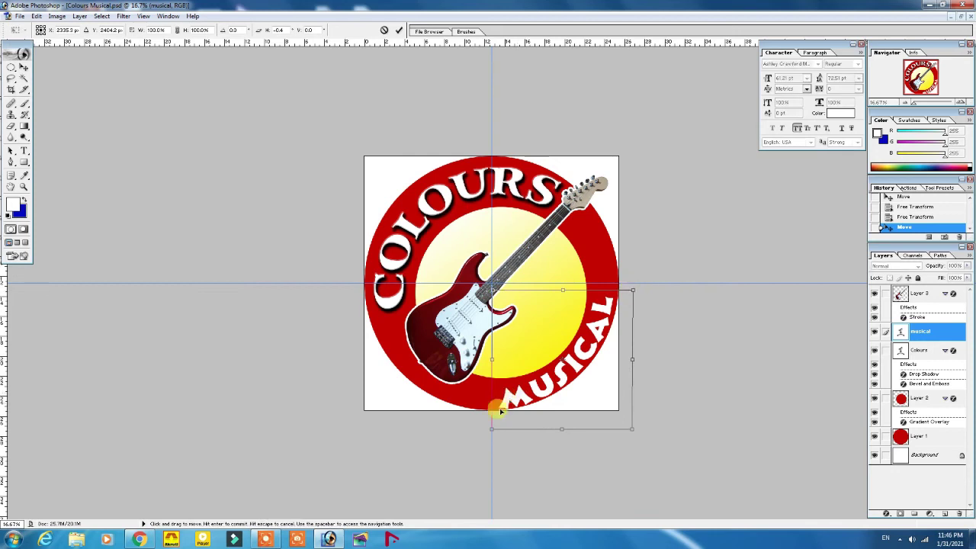
drag(490, 432, 492, 428)
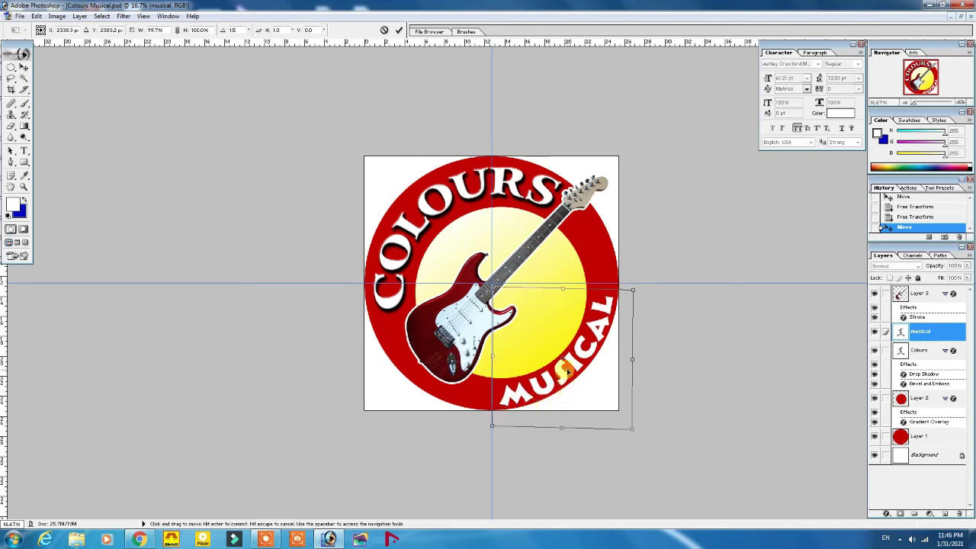
key(Return)
key(Return)
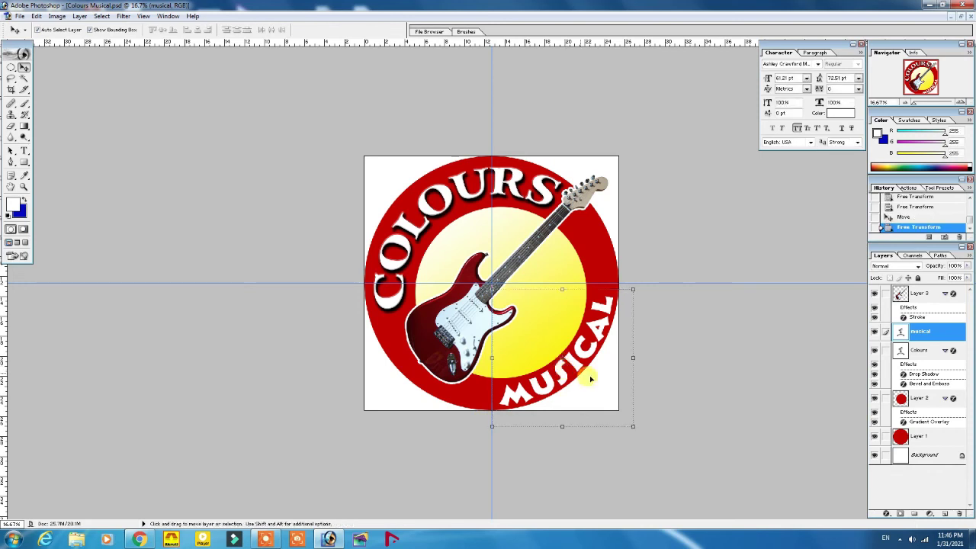
- Reverse the yellow disc's Gradient Overlay on Layer 2, then reselect the musical layer
click(552, 262)
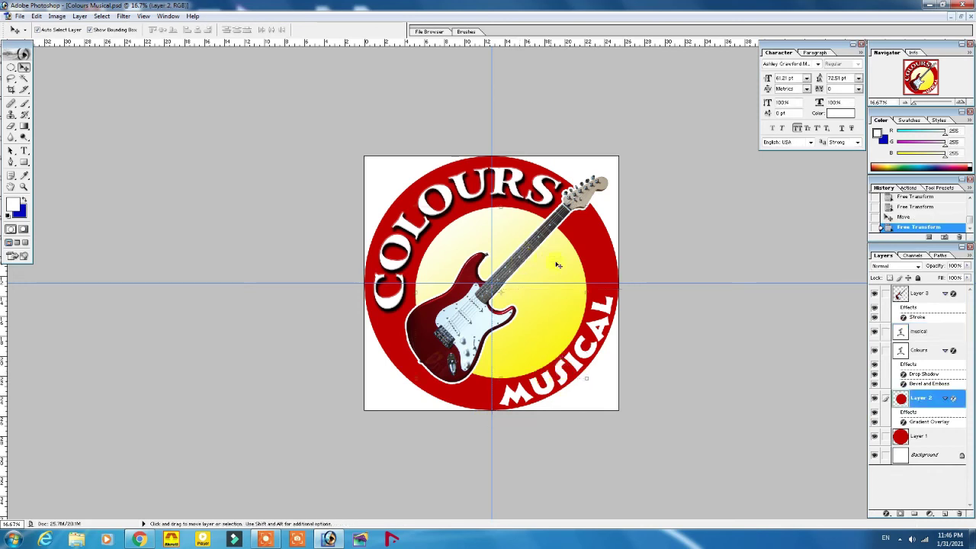
double_click(921, 424)
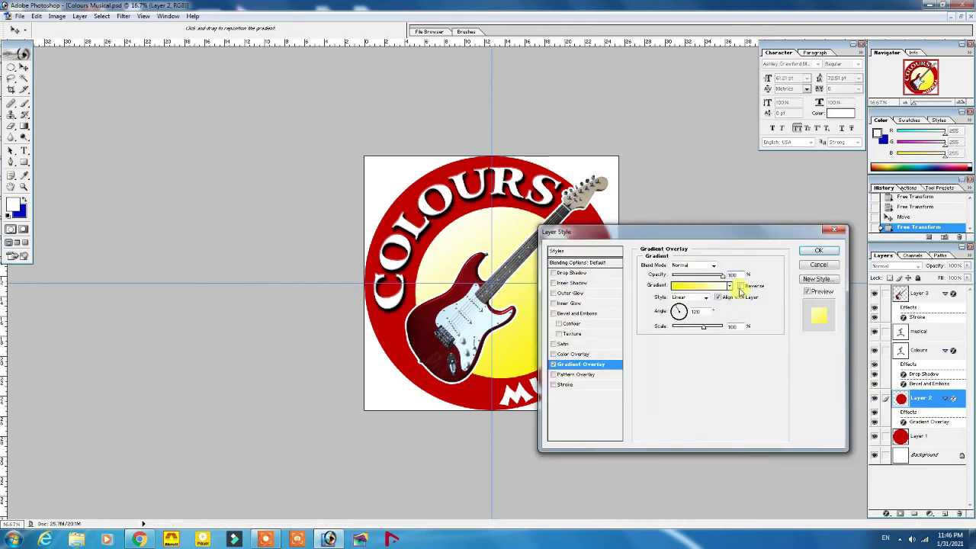
click(740, 287)
click(809, 254)
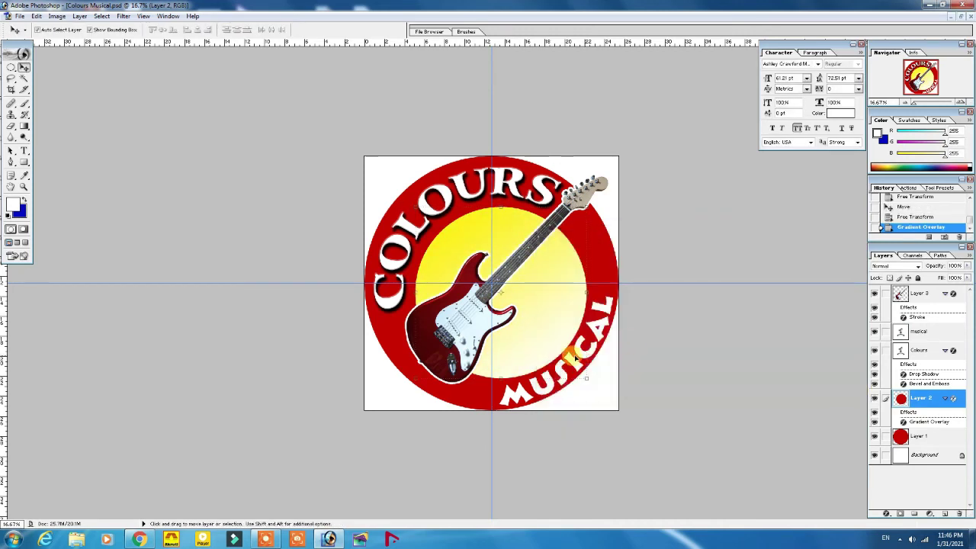
click(602, 332)
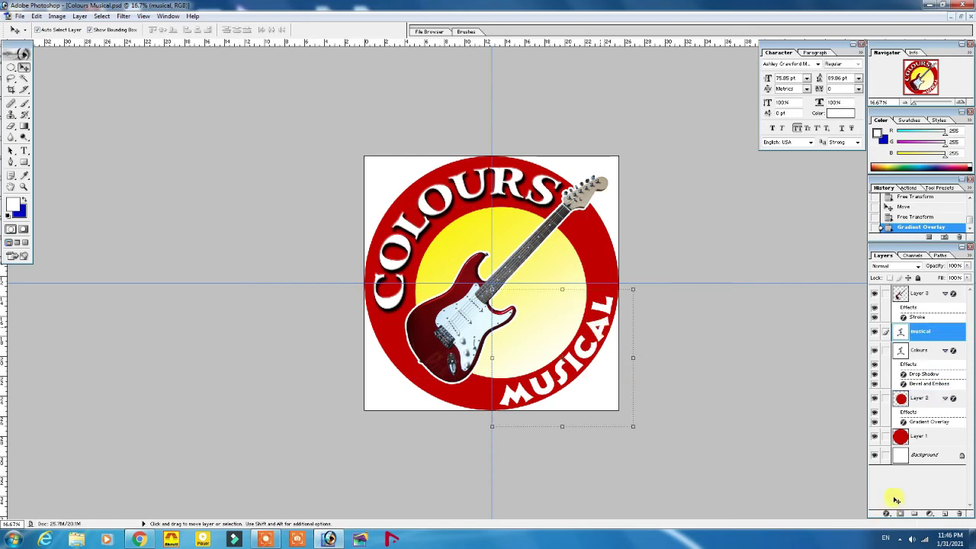
click(885, 514)
- Add a yellow Color Overlay (Y 100) to the MUSICAL text
click(911, 477)
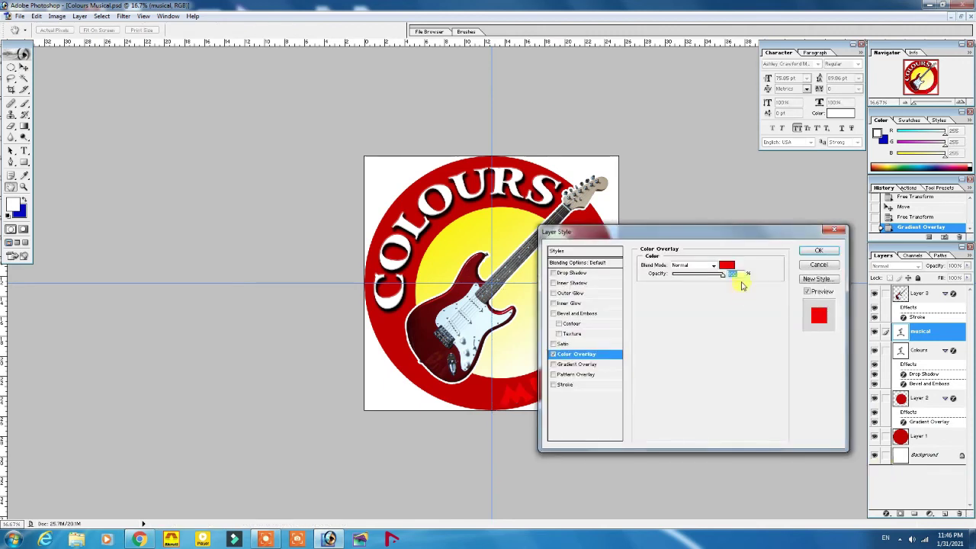
click(728, 266)
drag(548, 138, 481, 74)
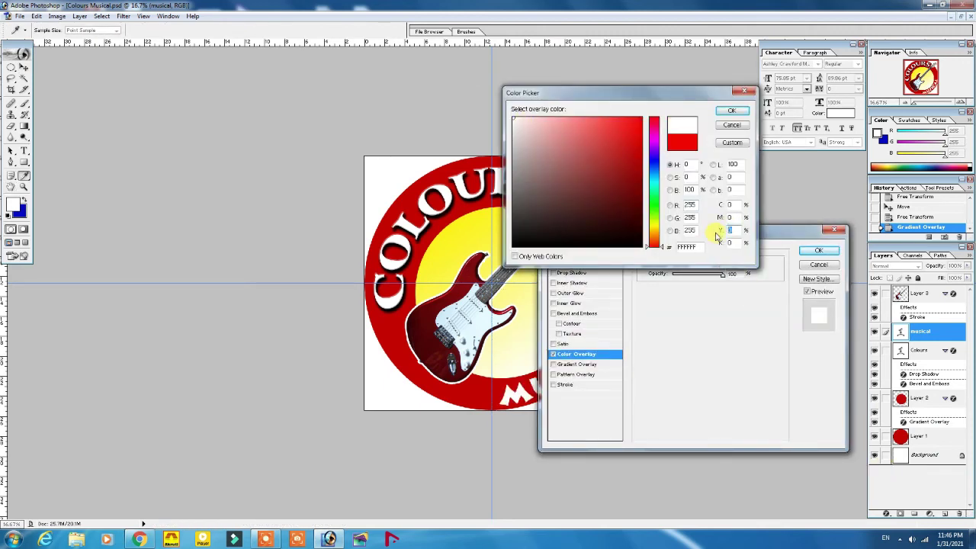
text(100)
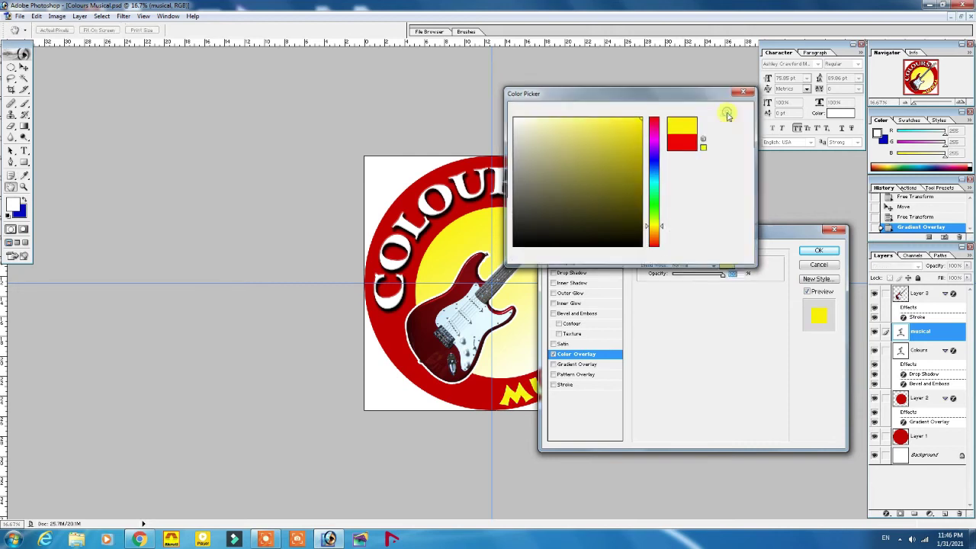
click(730, 112)
click(816, 251)
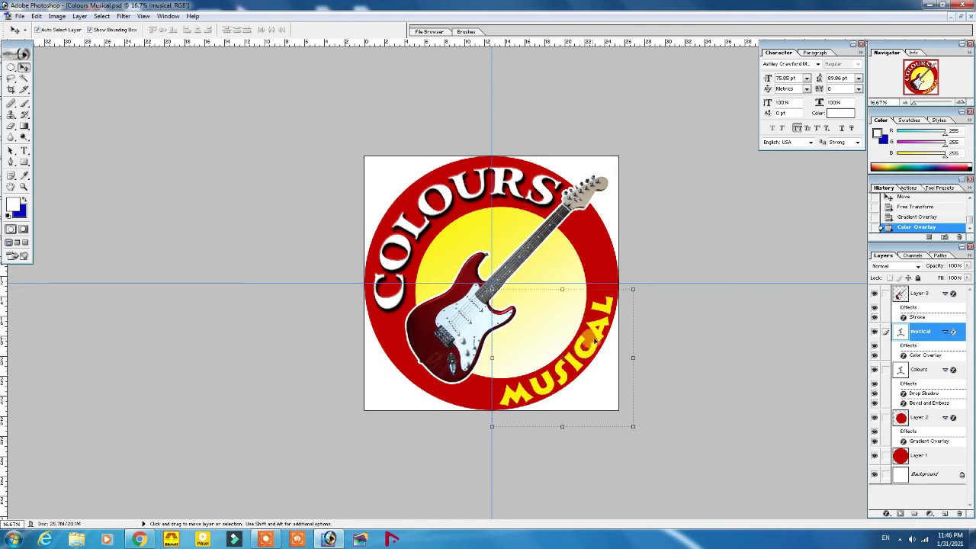
- Move MUSICAL up-right and rotate it counter-clockwise a few degrees along the ring
drag(598, 341, 604, 325)
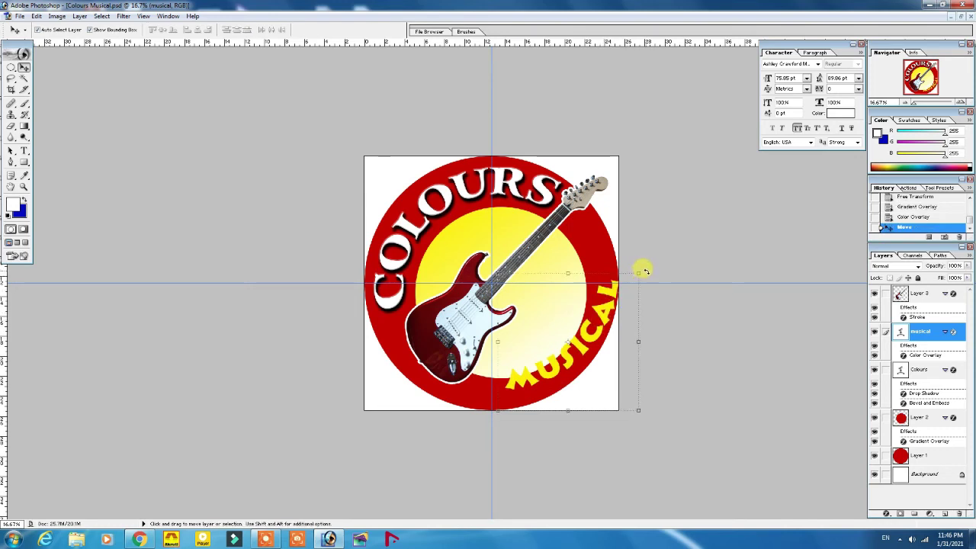
drag(644, 271, 647, 247)
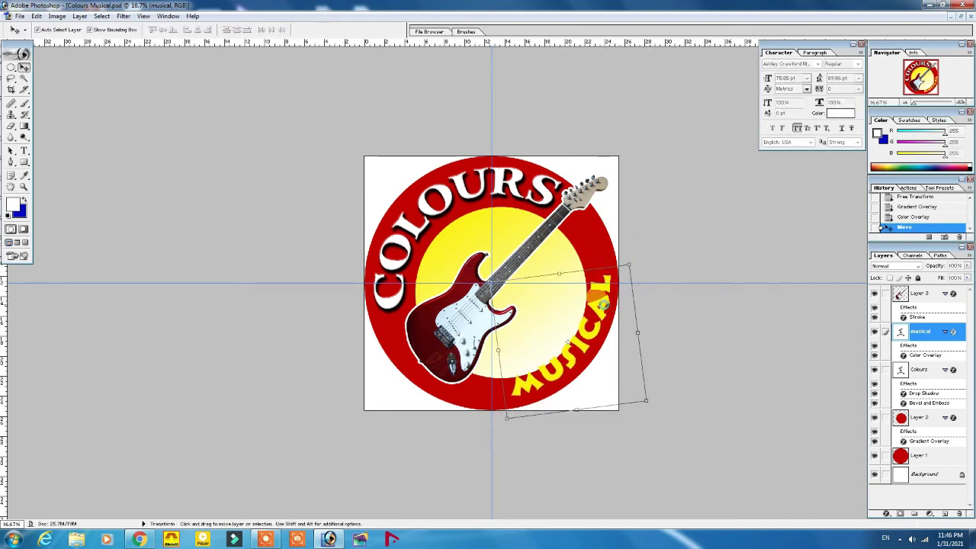
key(Return)
drag(607, 314, 610, 318)
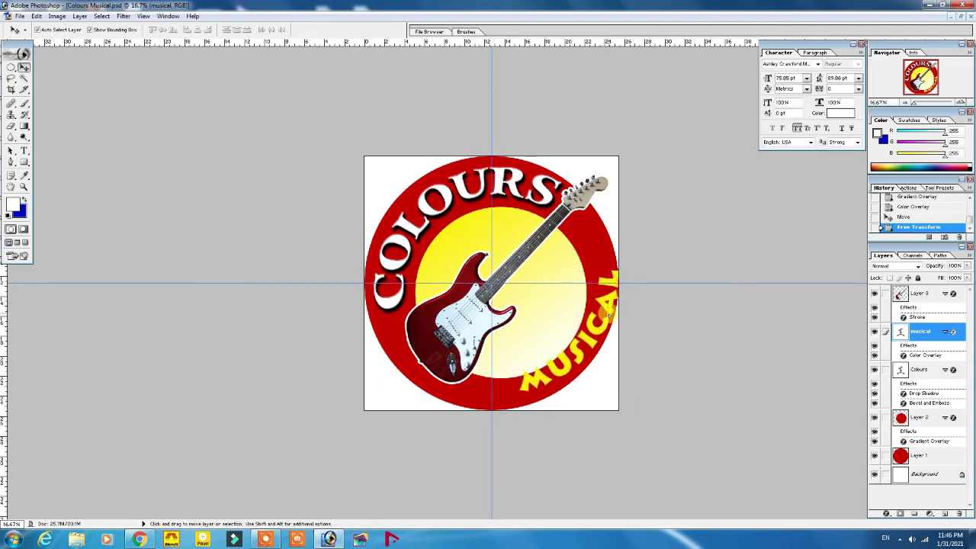
drag(644, 257, 654, 228)
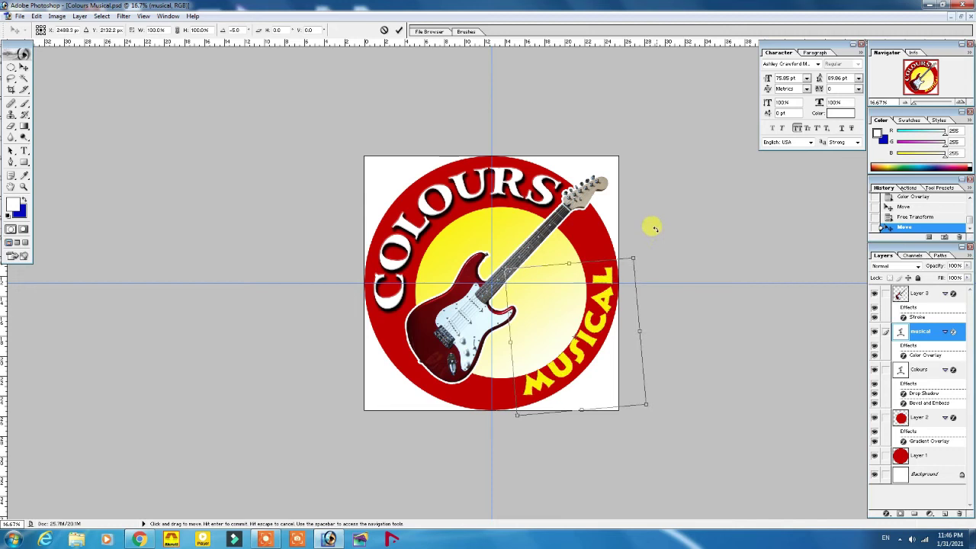
click(604, 308)
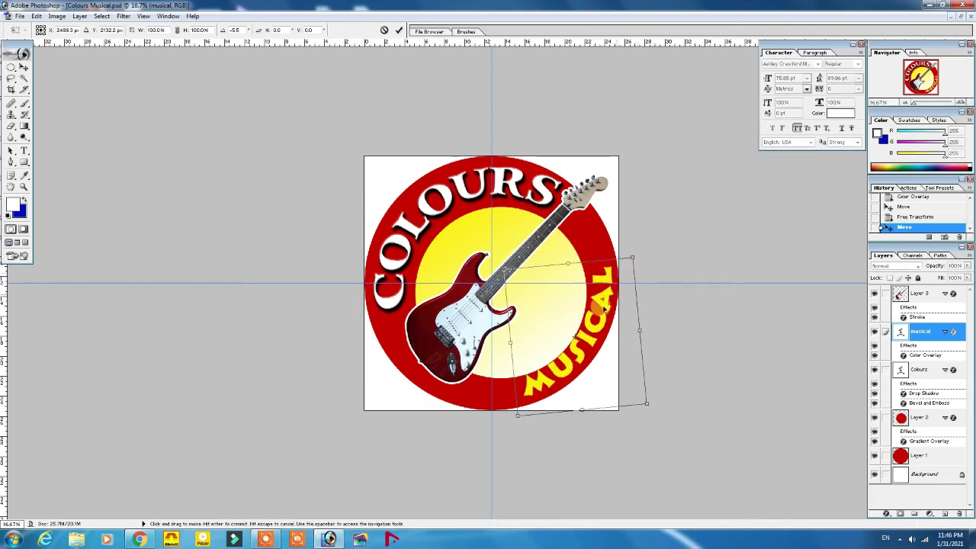
double_click(517, 414)
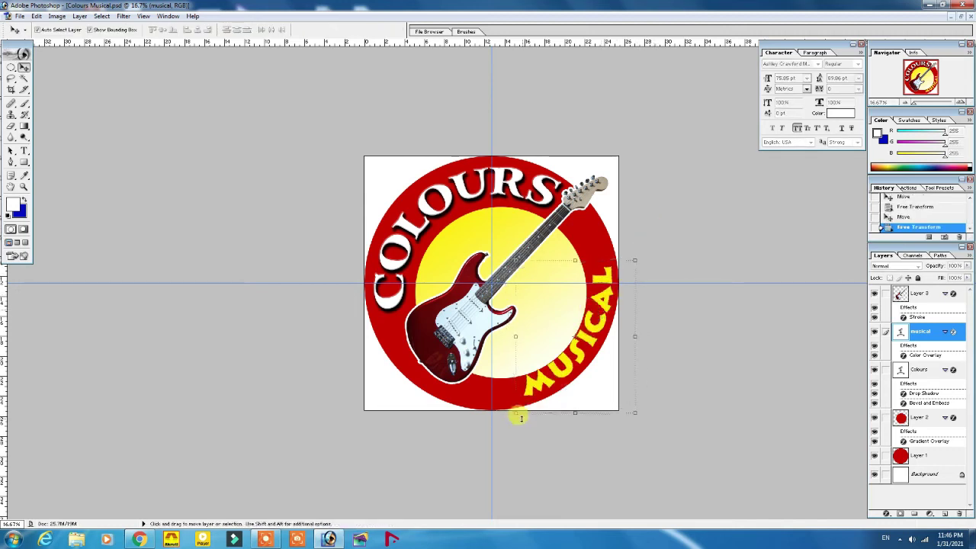
- Skew and stretch MUSICAL's corners, nudge it a pixel, and fine-tune its top edge
drag(517, 416, 518, 418)
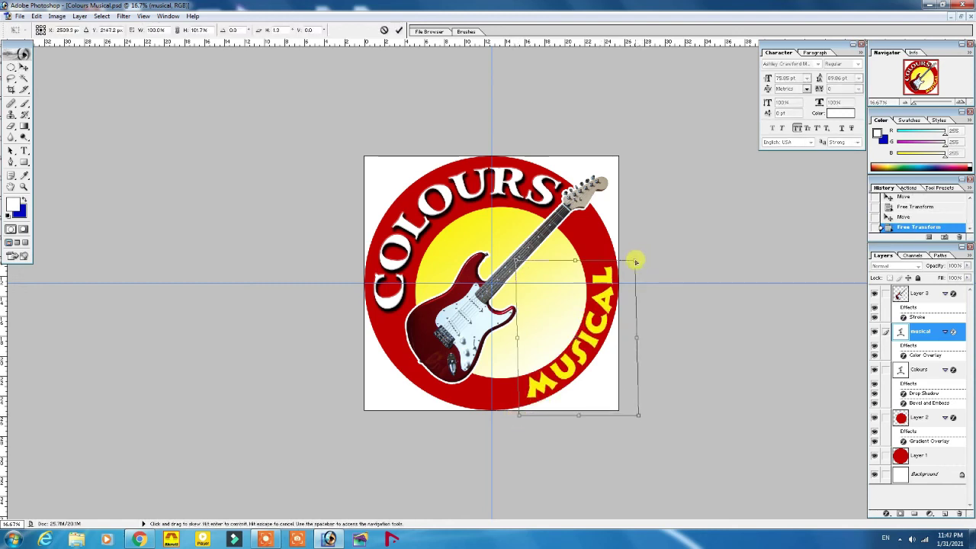
drag(635, 260, 635, 259)
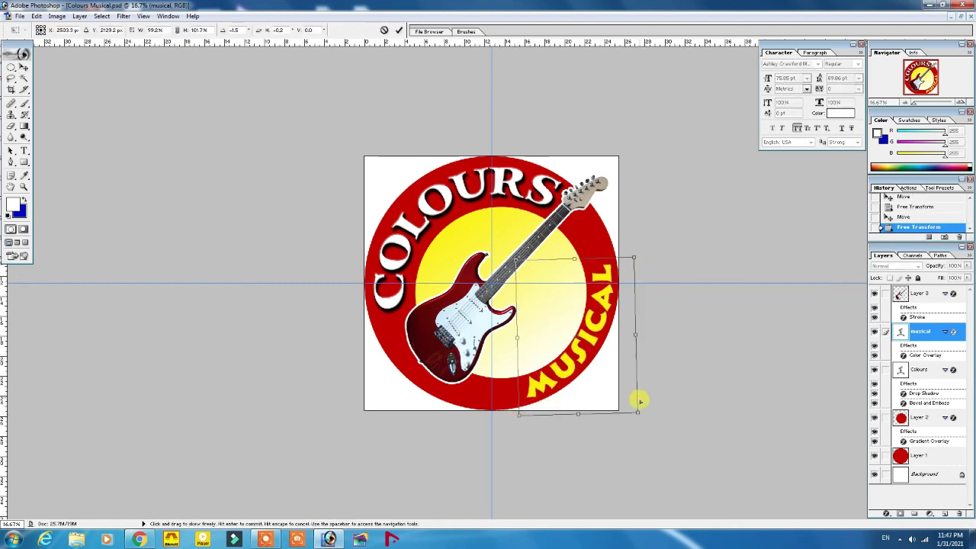
drag(636, 412, 643, 415)
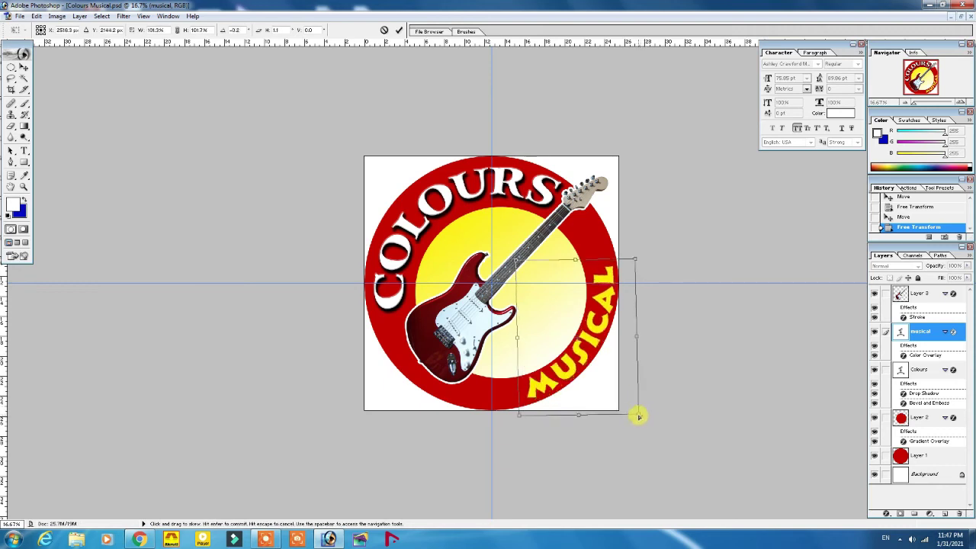
double_click(603, 316)
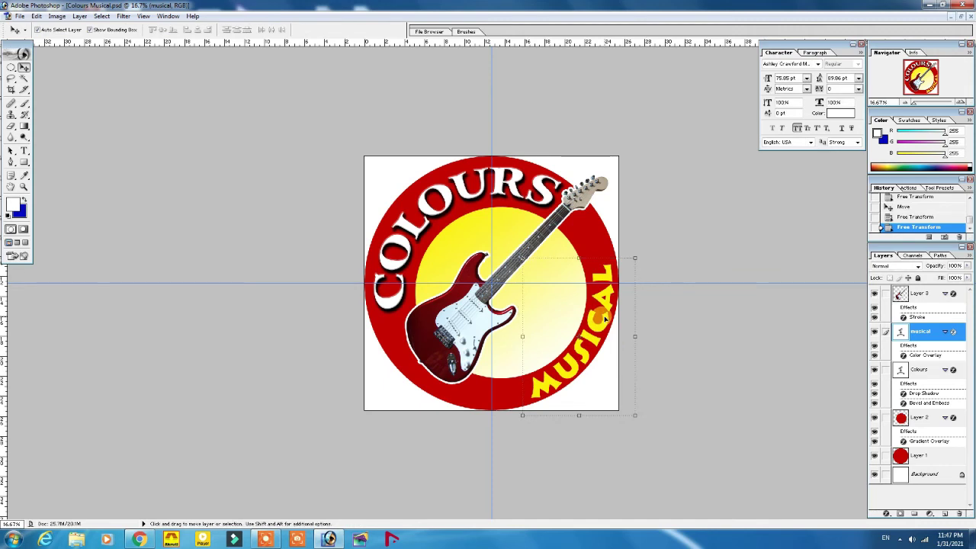
key(Up)
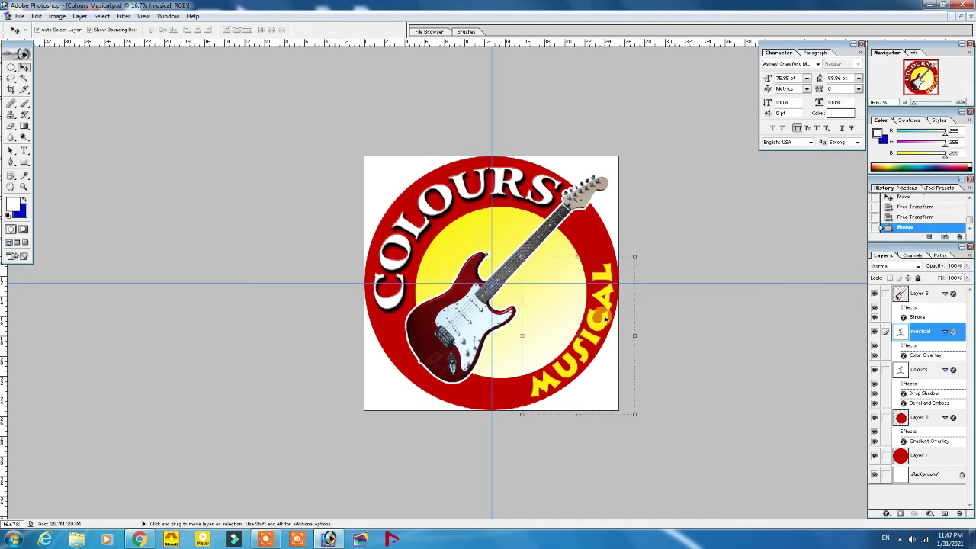
key(Right)
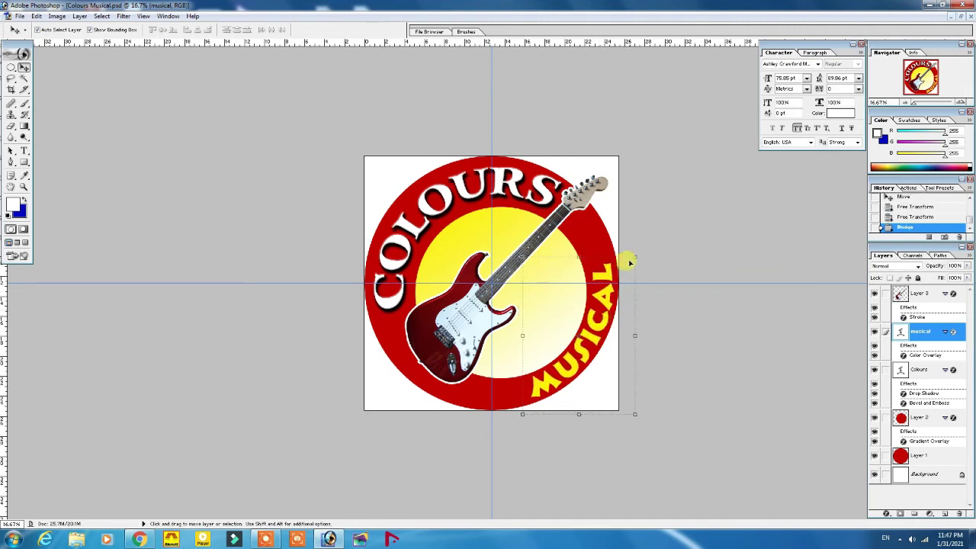
key(ctrl+t)
drag(637, 259, 632, 257)
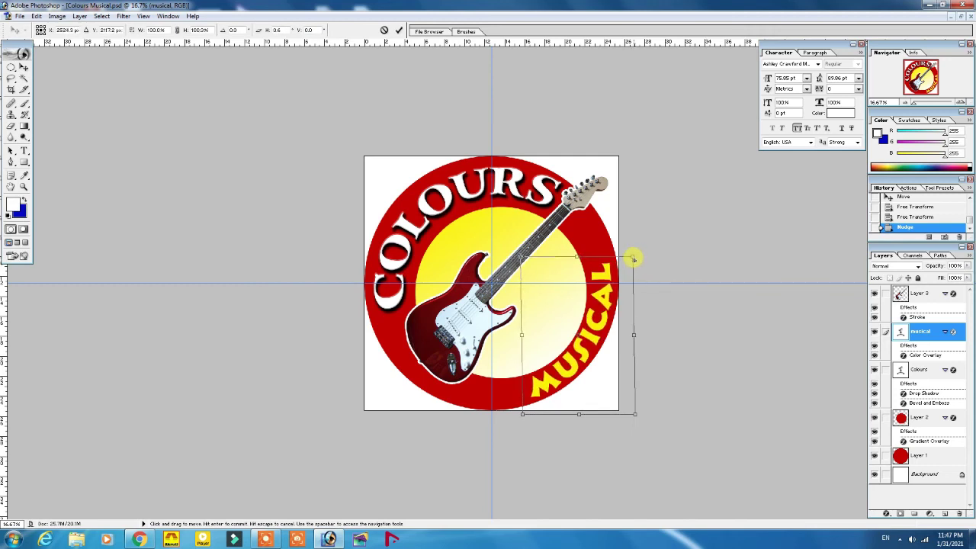
key(Return)
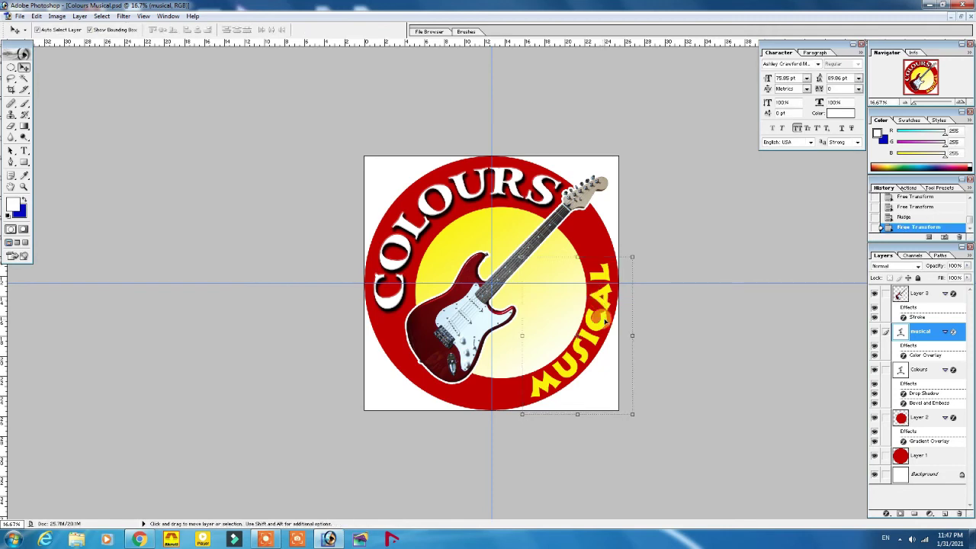
drag(606, 318, 605, 314)
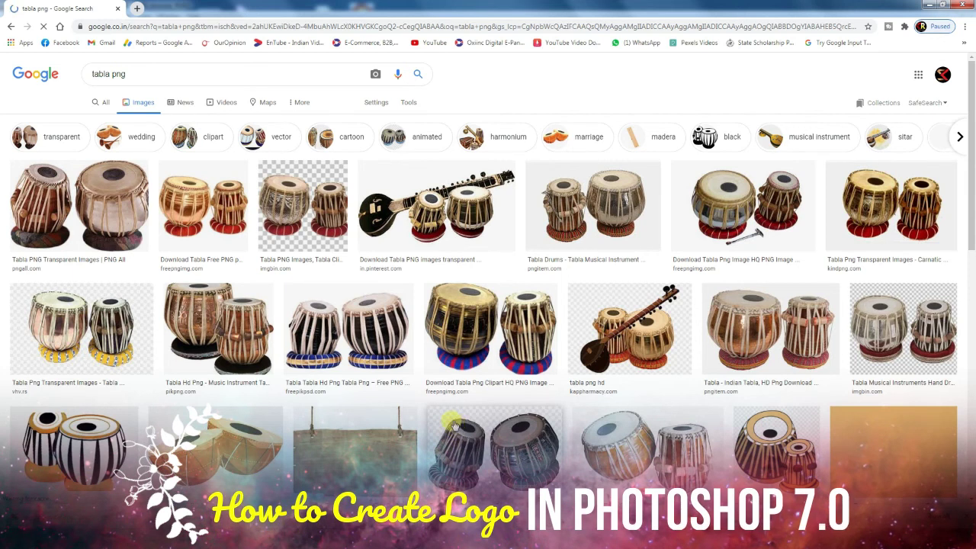
- Browse the 'tabla png' image results and preview the line-drawing tabla image
scroll(452, 425, down, 1)
scroll(454, 426, down, 2)
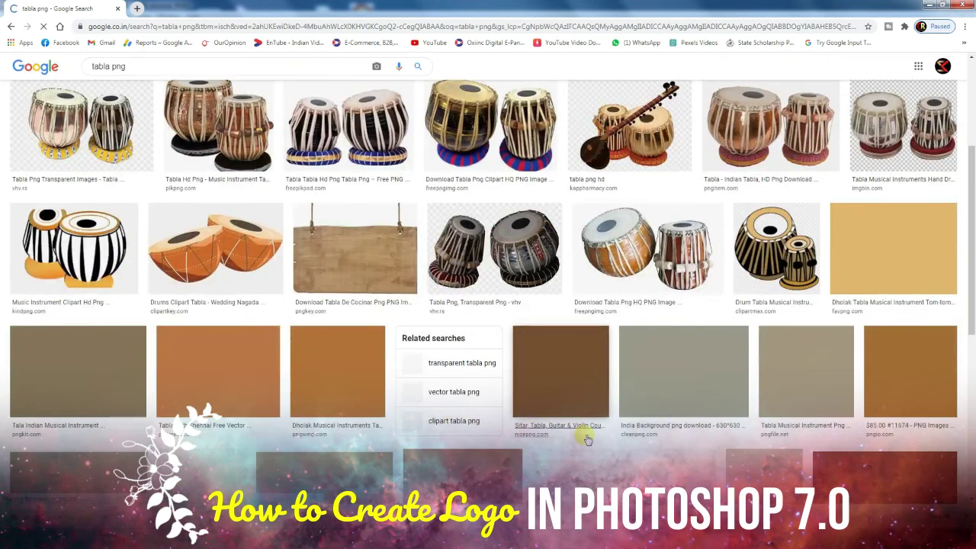
scroll(587, 440, up, 3)
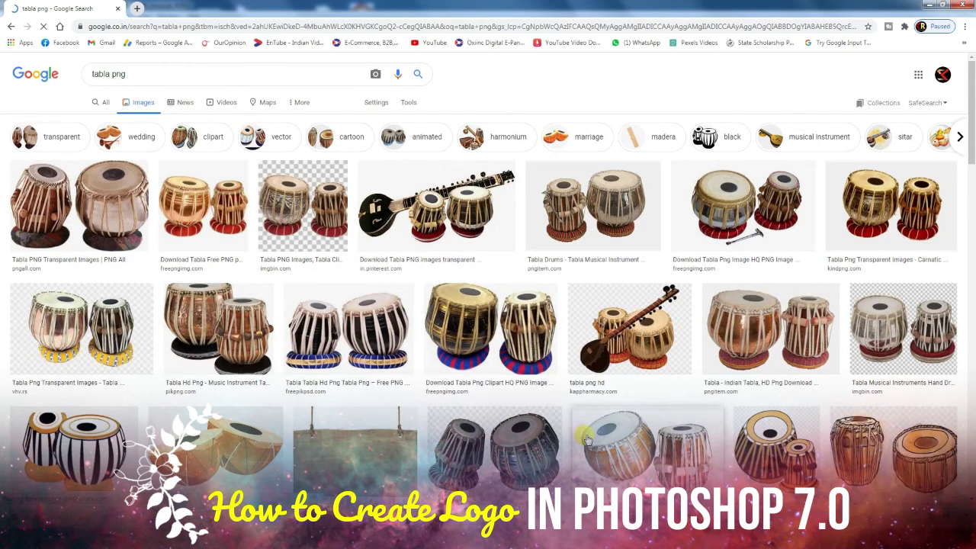
click(471, 214)
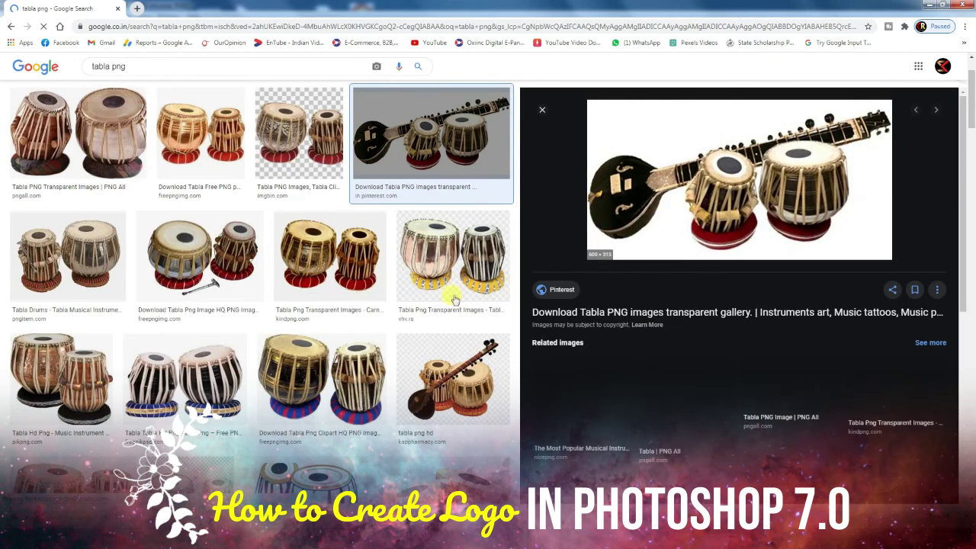
click(314, 254)
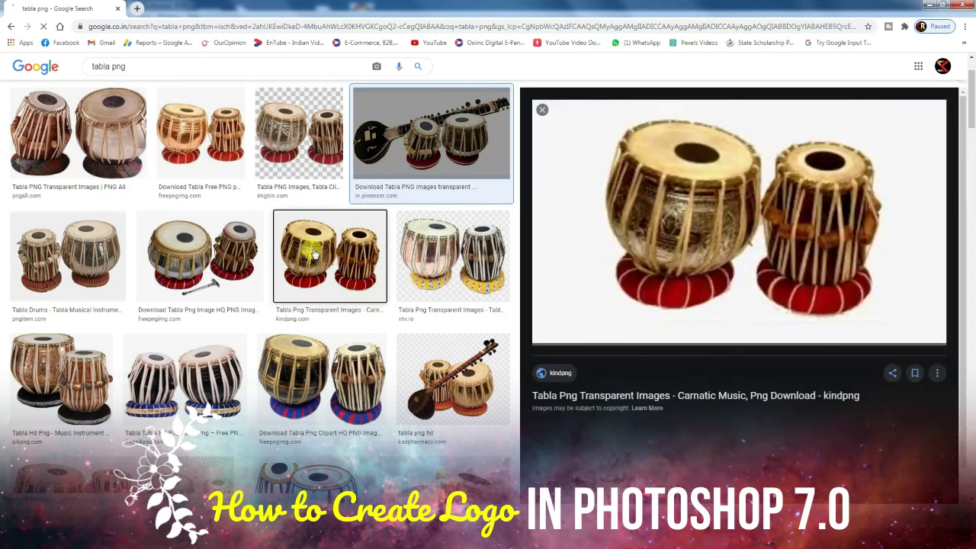
scroll(351, 270, down, 2)
scroll(357, 273, down, 2)
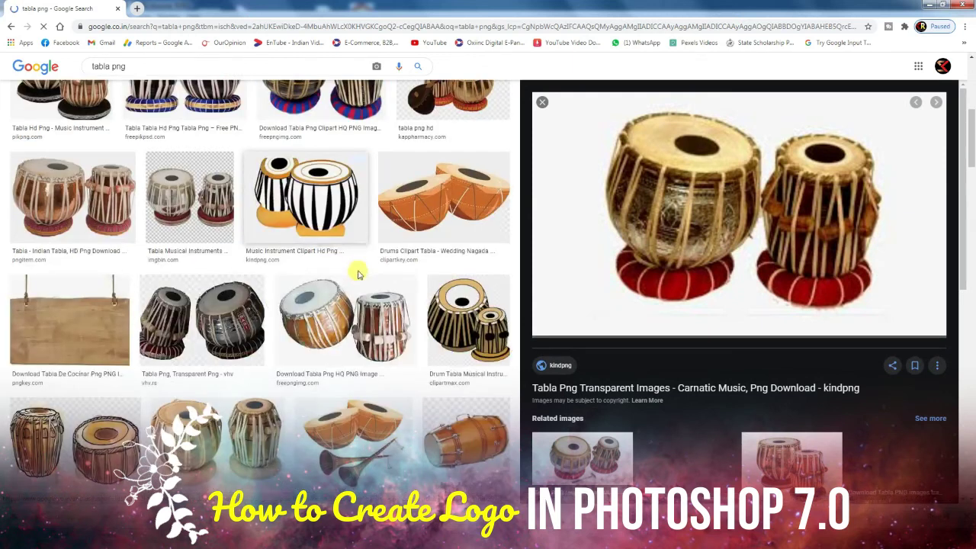
scroll(357, 273, down, 2)
scroll(358, 274, down, 2)
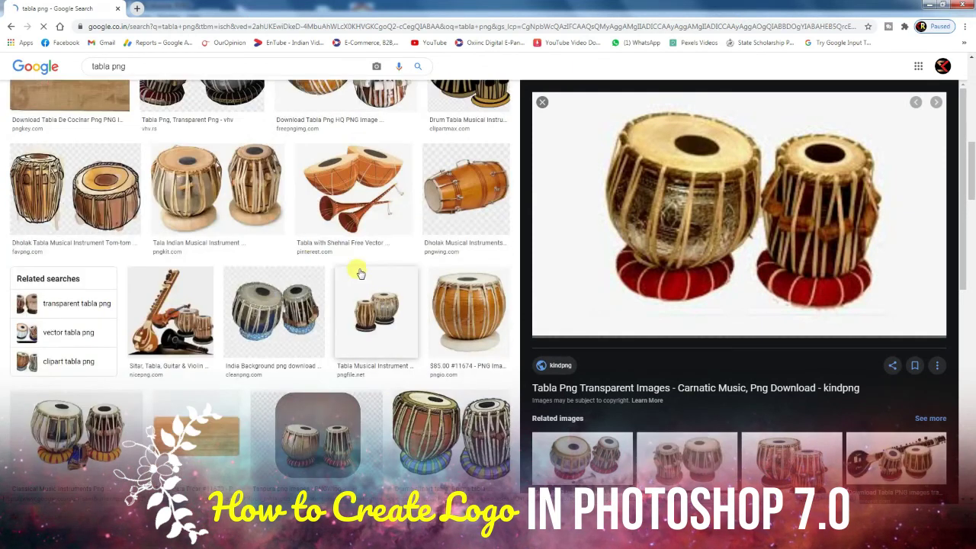
scroll(360, 273, down, 2)
scroll(361, 272, down, 2)
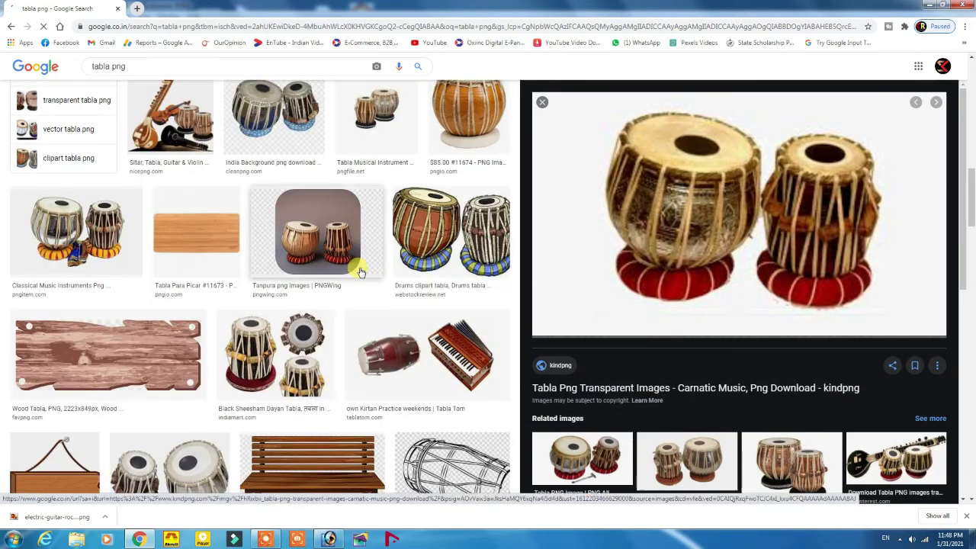
scroll(361, 272, down, 2)
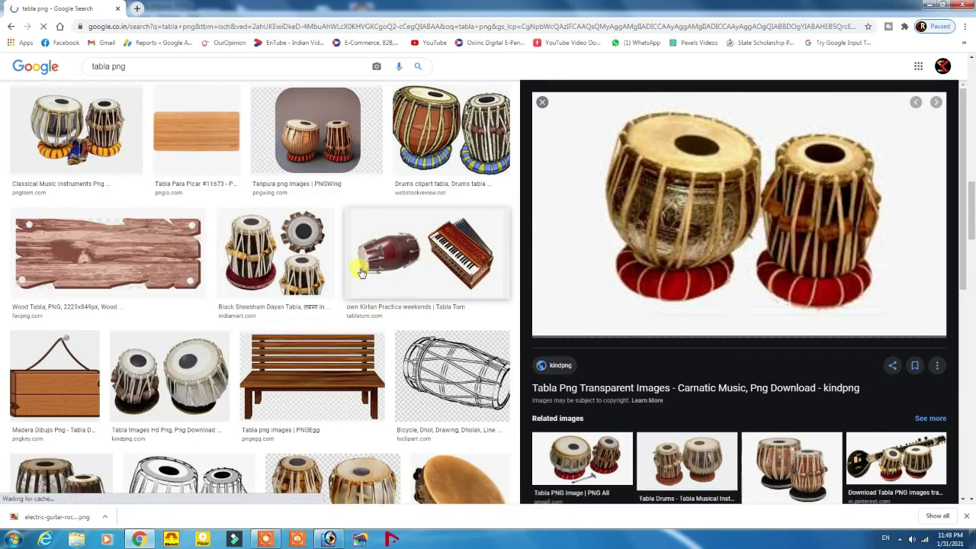
scroll(362, 273, down, 2)
scroll(362, 273, down, 2)
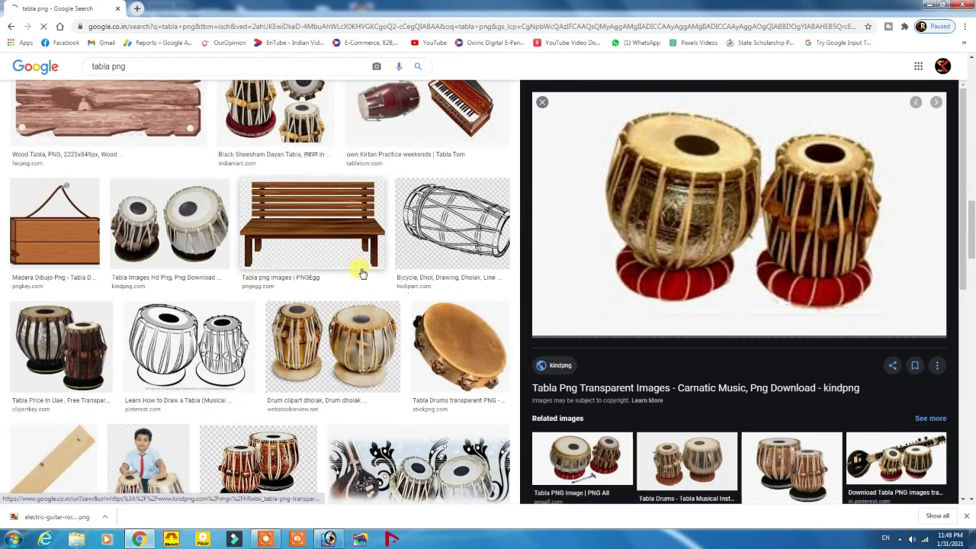
scroll(362, 272, down, 1)
click(221, 290)
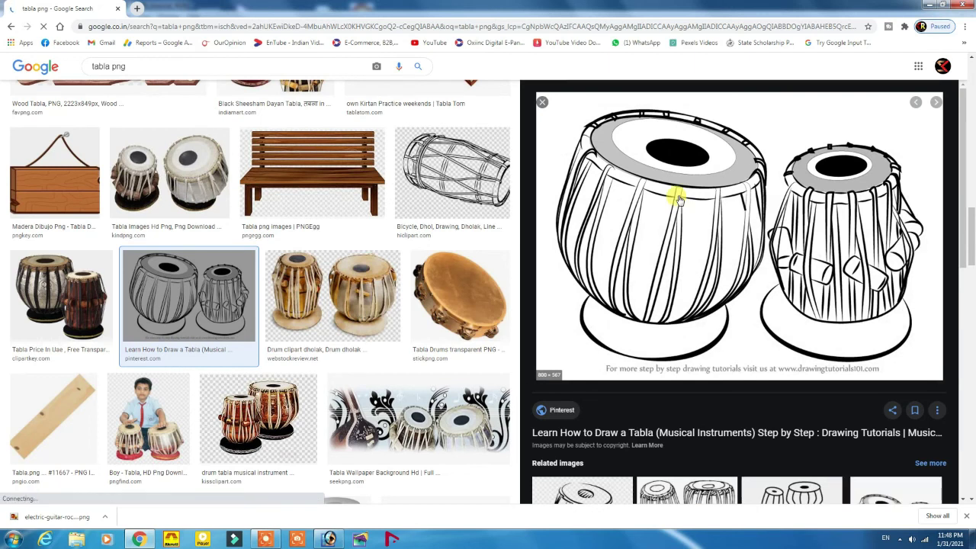
- Copy the line-drawing tabla image and return to Photoshop
scroll(667, 210, down, 1)
scroll(682, 242, down, 2)
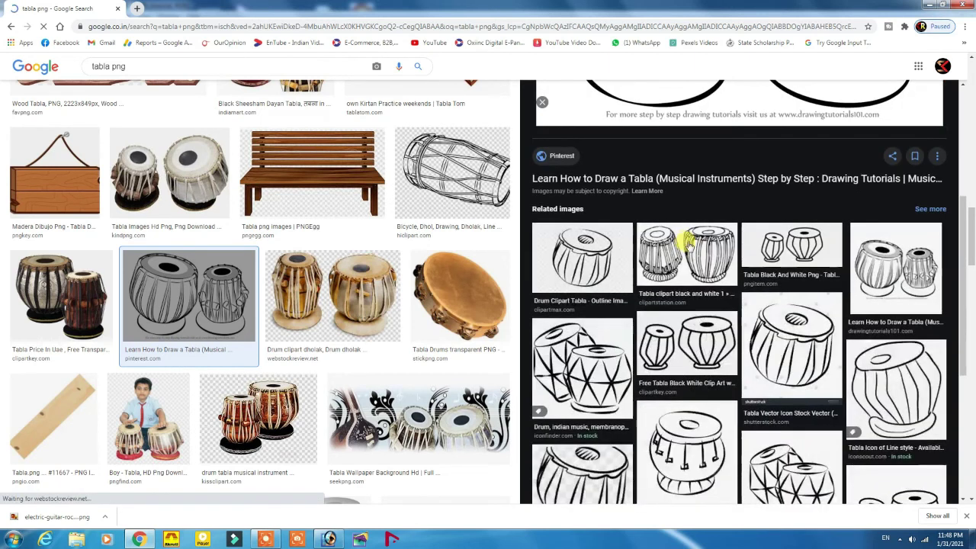
scroll(694, 246, up, 3)
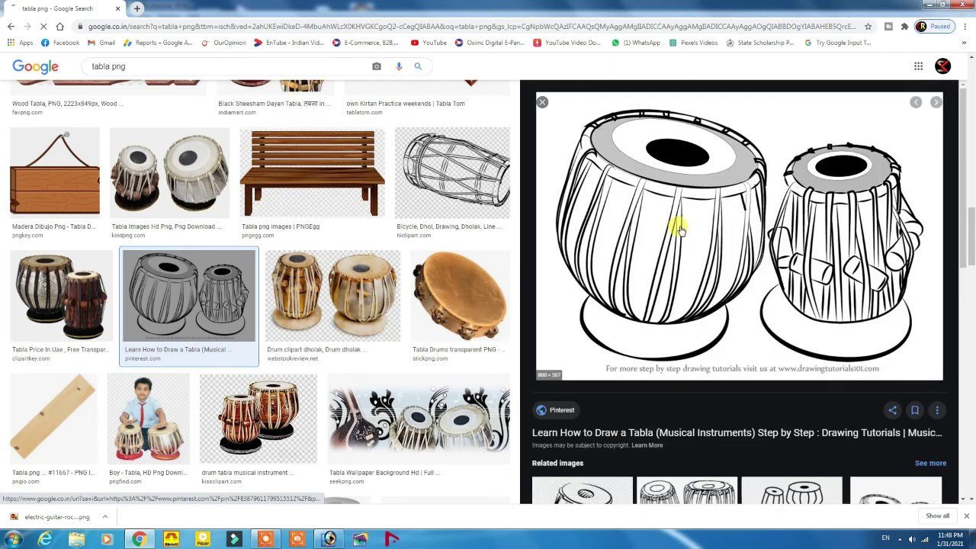
right_click(690, 235)
click(711, 332)
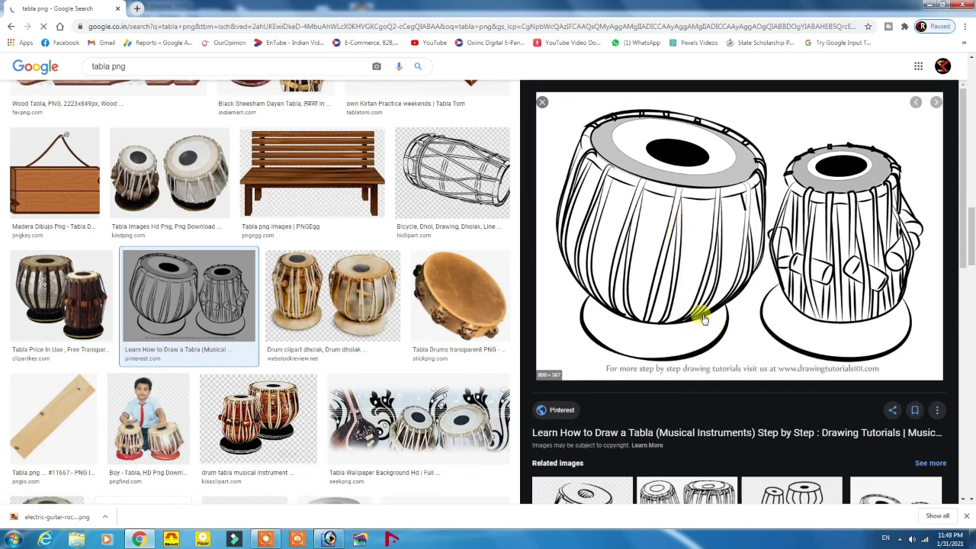
click(360, 539)
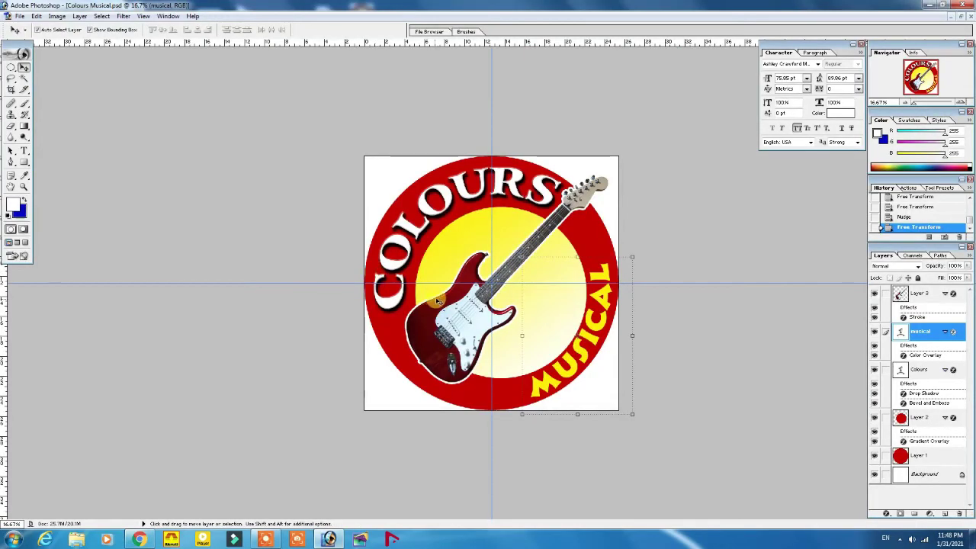
- Paste the tabla drawing as the top layer and scale it to about 223% over the disc
key(ctrl+v)
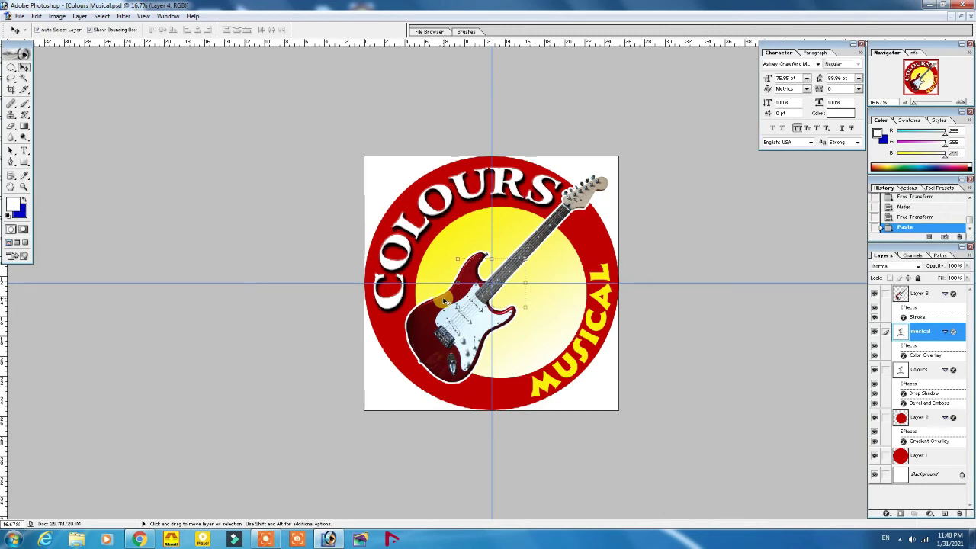
key(ctrl+shift+bracketright)
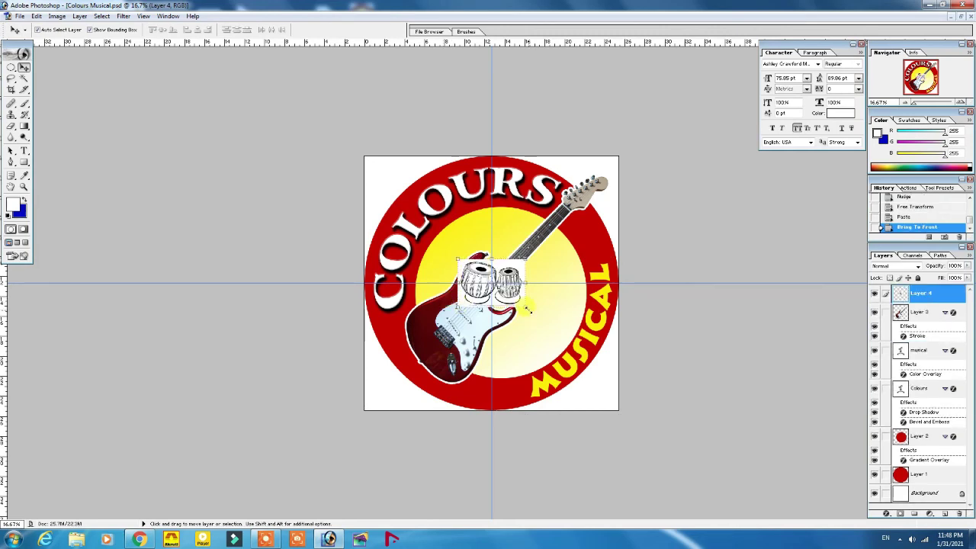
key(ctrl+t)
drag(528, 310, 574, 353)
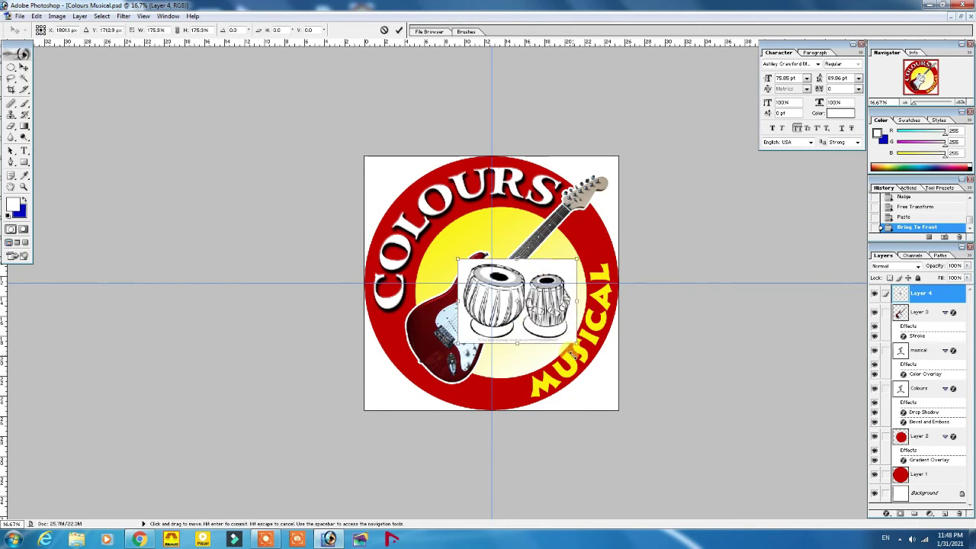
drag(458, 260, 421, 236)
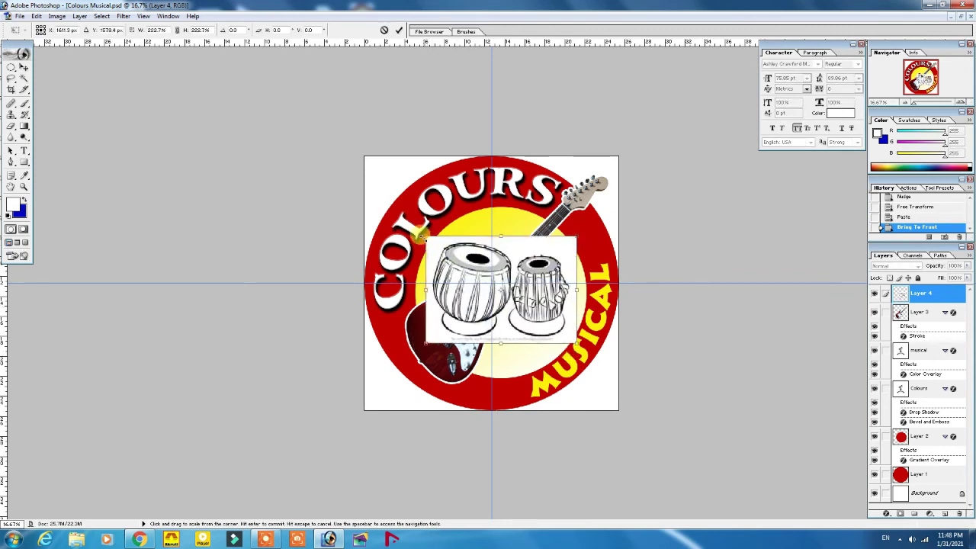
key(Return)
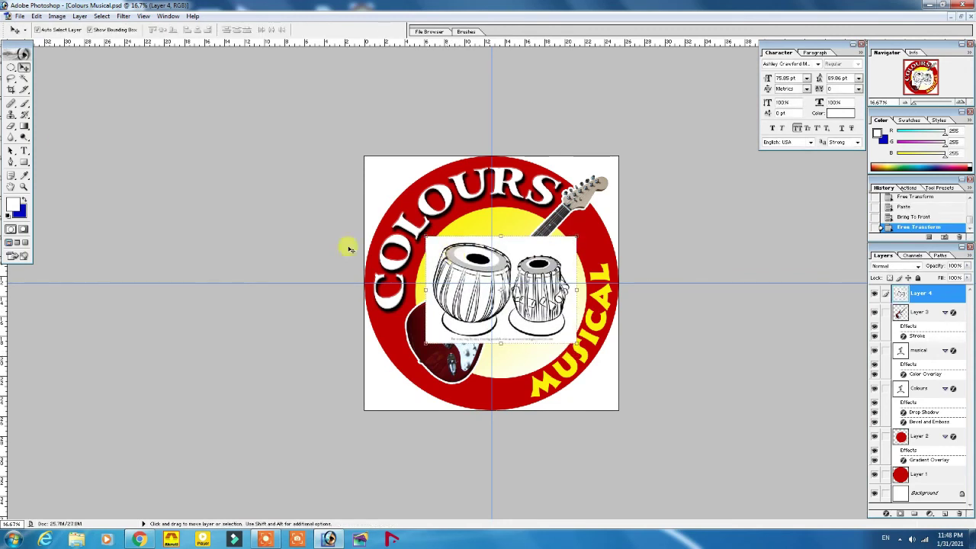
- Delete the white caption strip beneath the tabla drums with a rectangular selection
drag(11, 70, 61, 66)
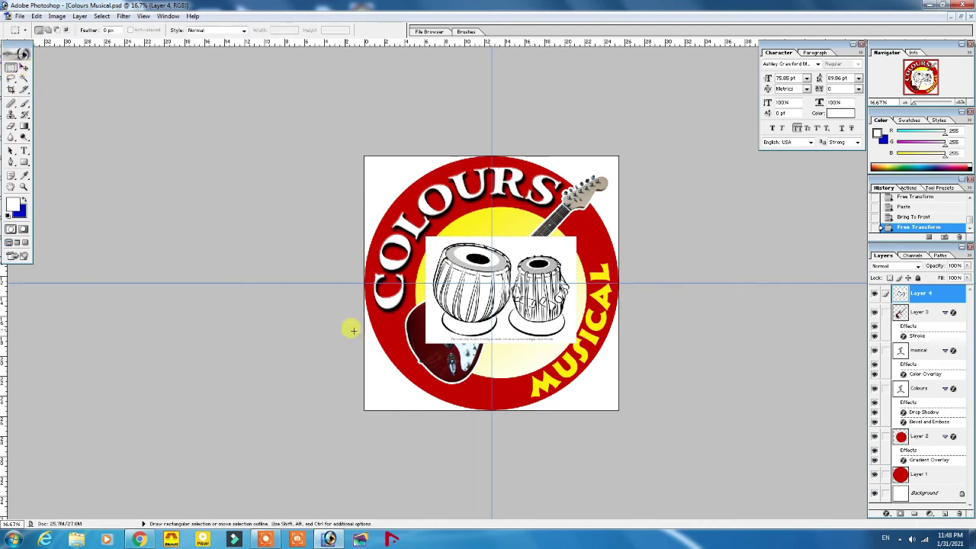
click(581, 388)
key(shift+Down)
key(shift+Down)
key(shift+Down)
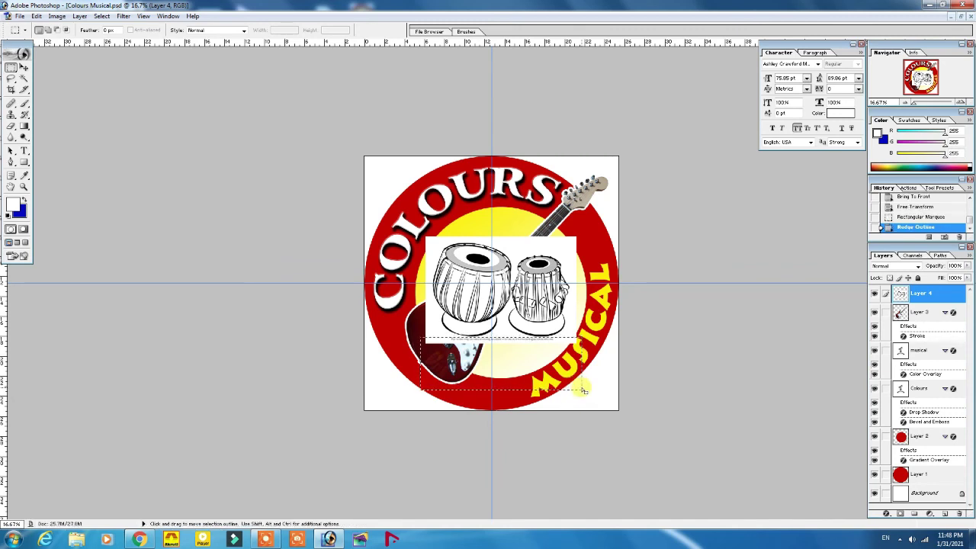
key(Delete)
key(ctrl+d)
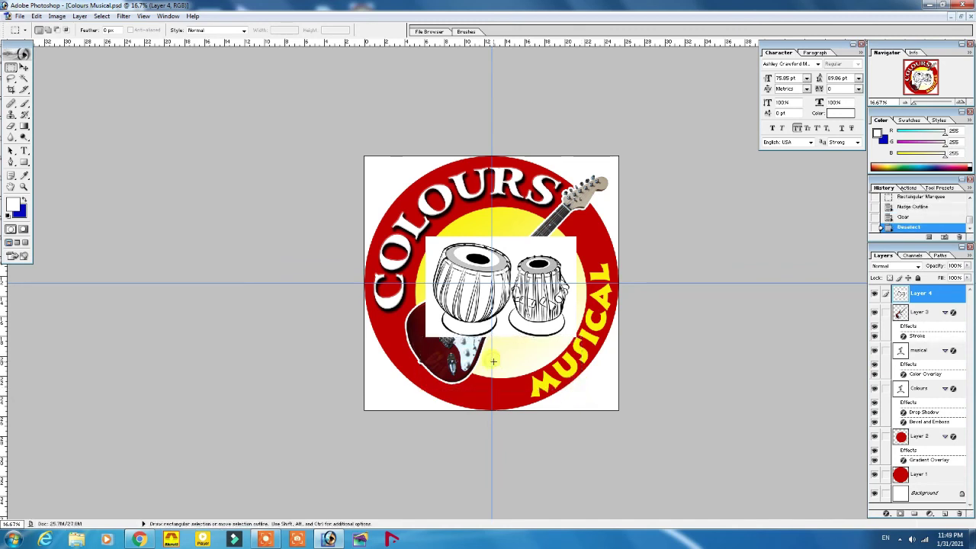
- Magic Wand the white background around the drums, delete it, and deselect
click(23, 78)
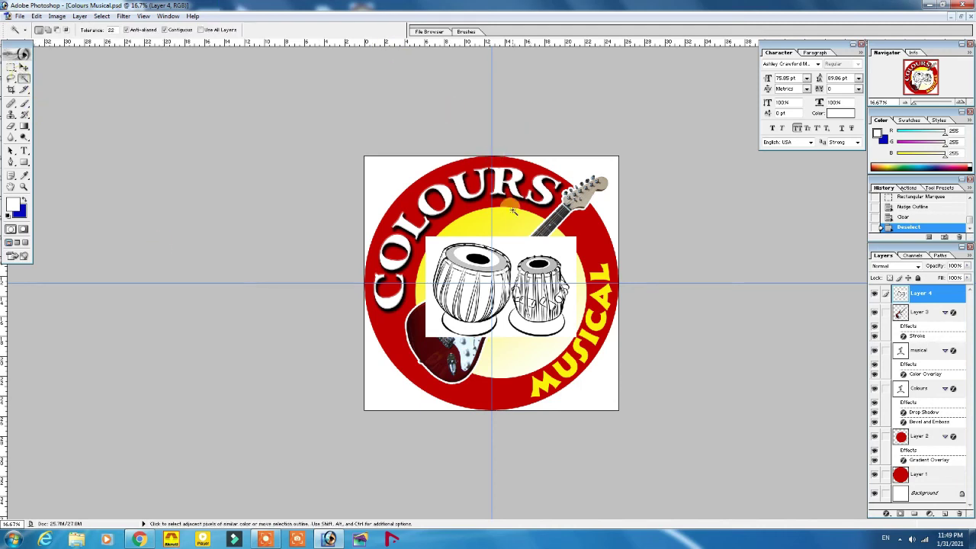
click(511, 245)
key(Delete)
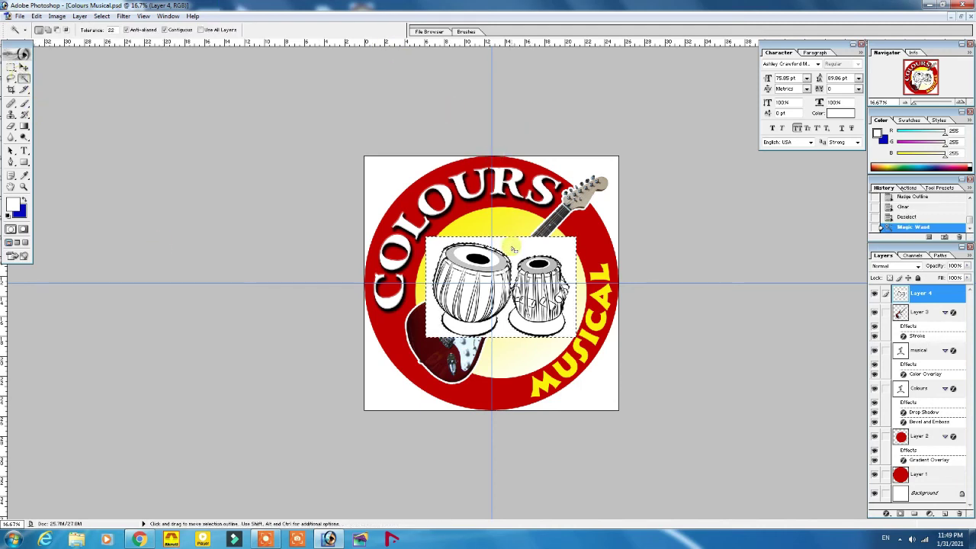
key(ctrl+d)
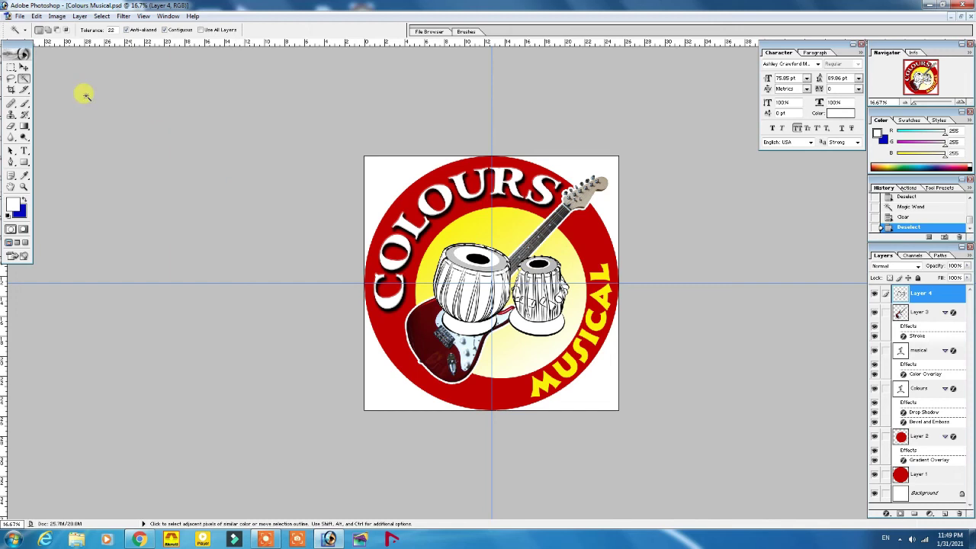
- Restack the tabla layer just above Layer 2, below the guitar, and set a low opacity
click(23, 68)
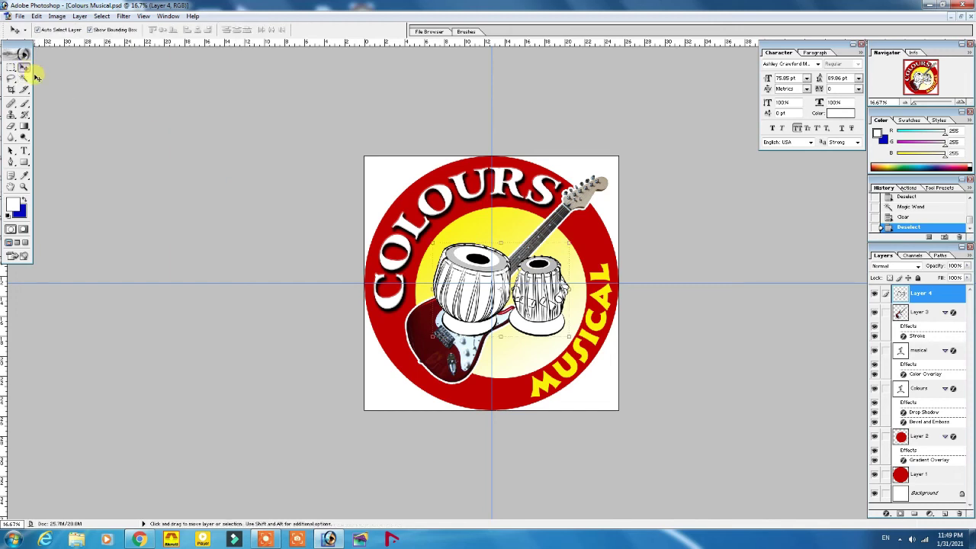
key(ctrl+shift+bracketleft)
key(ctrl+bracketright)
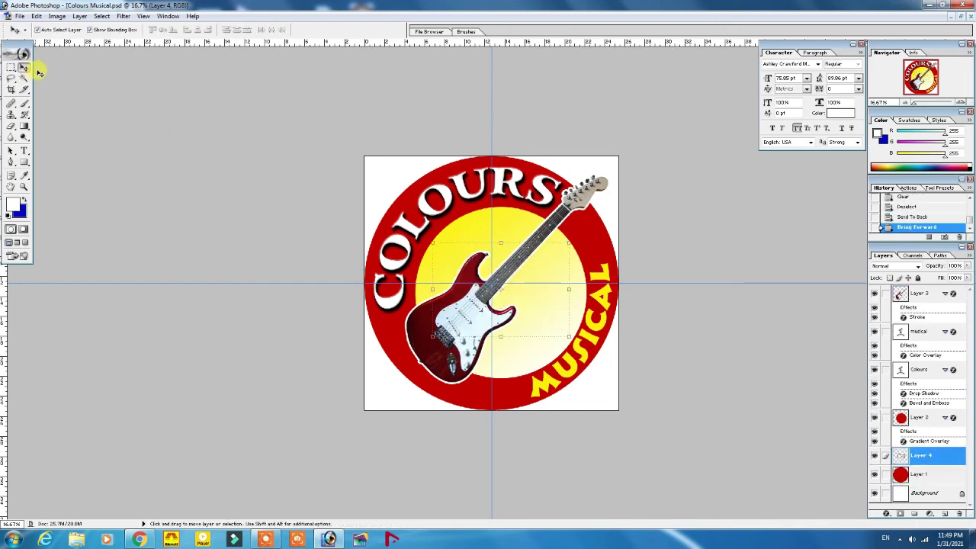
key(ctrl+bracketright)
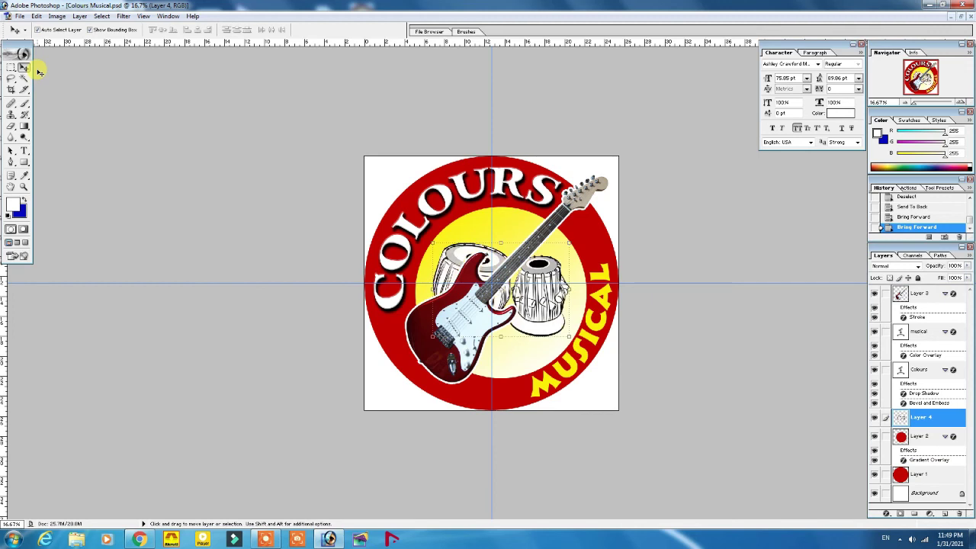
key(3)
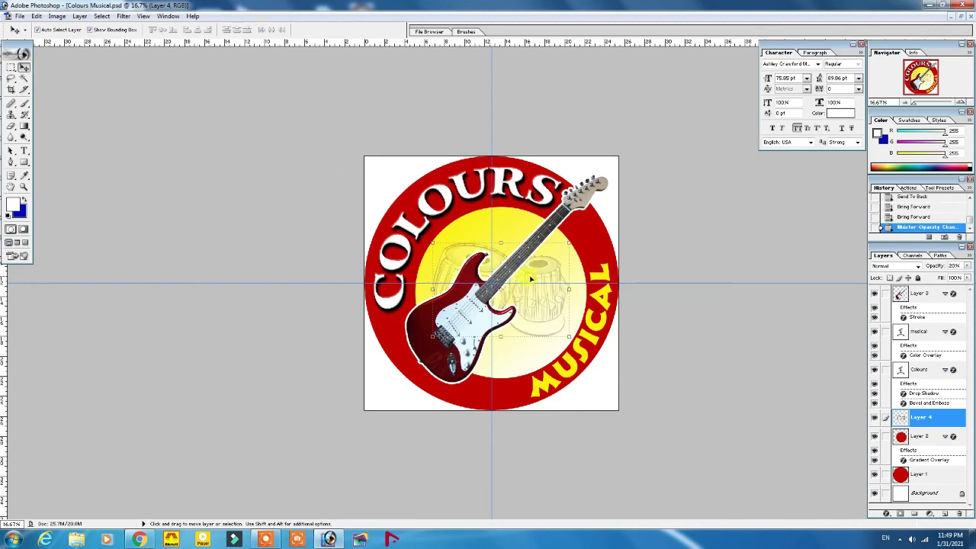
- Scale the faded tabla to about 110% and nudge it up three steps
drag(431, 242, 427, 238)
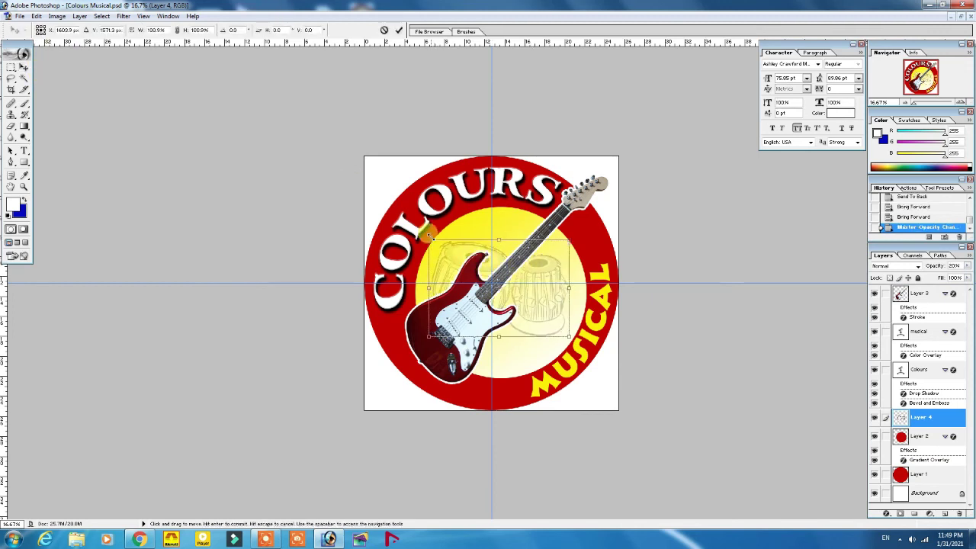
drag(569, 336, 575, 347)
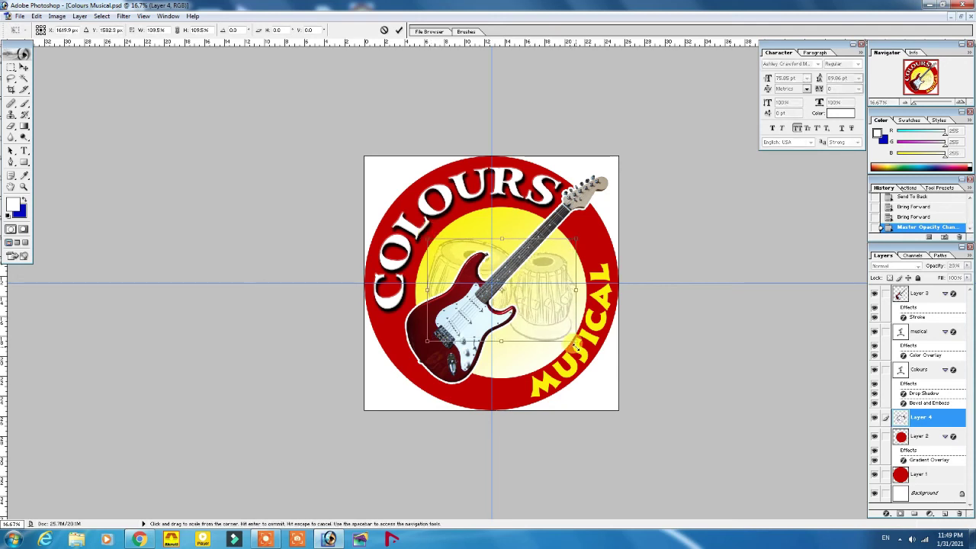
key(Return)
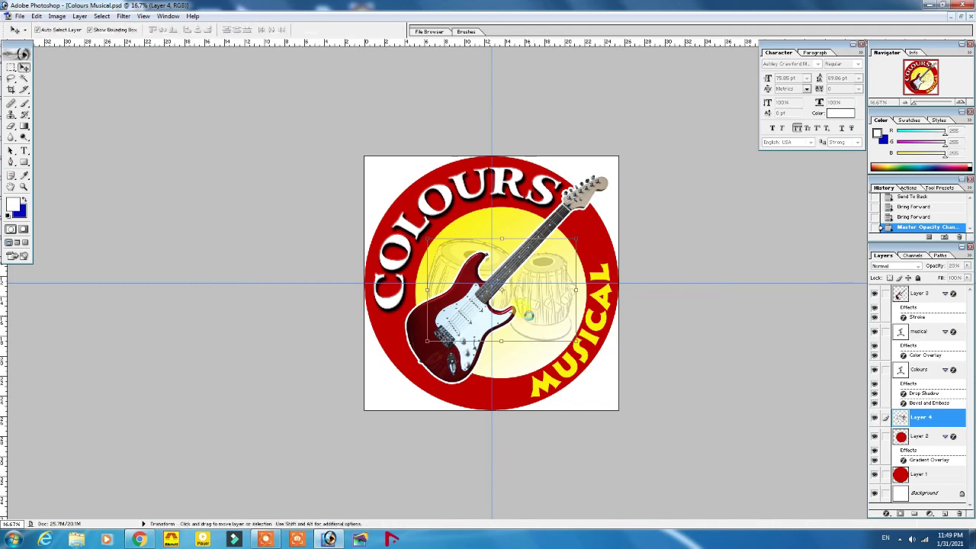
key(shift+Up)
key(shift+Up)
key(shift+Up)
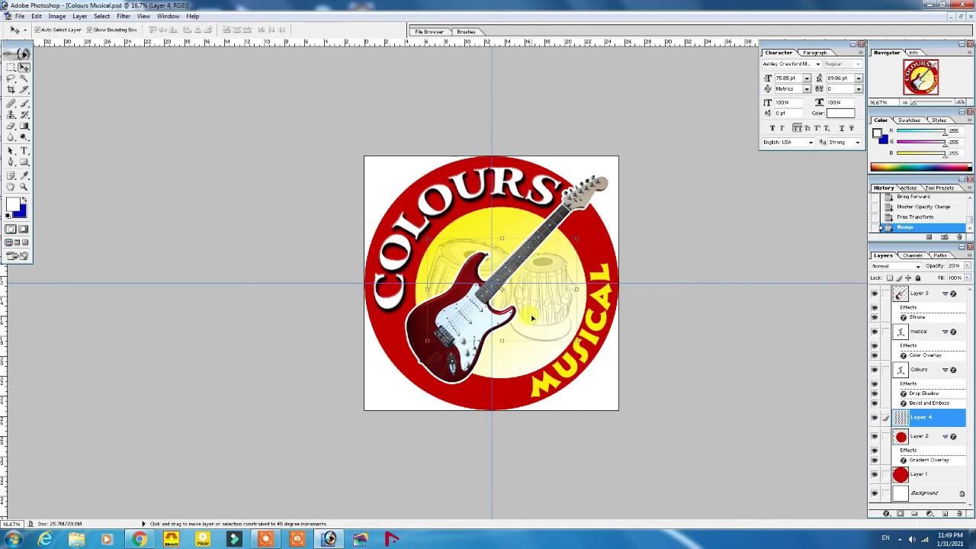
key(shift+Up)
key(shift+Up)
key(shift+Up)
key(shift+Up)
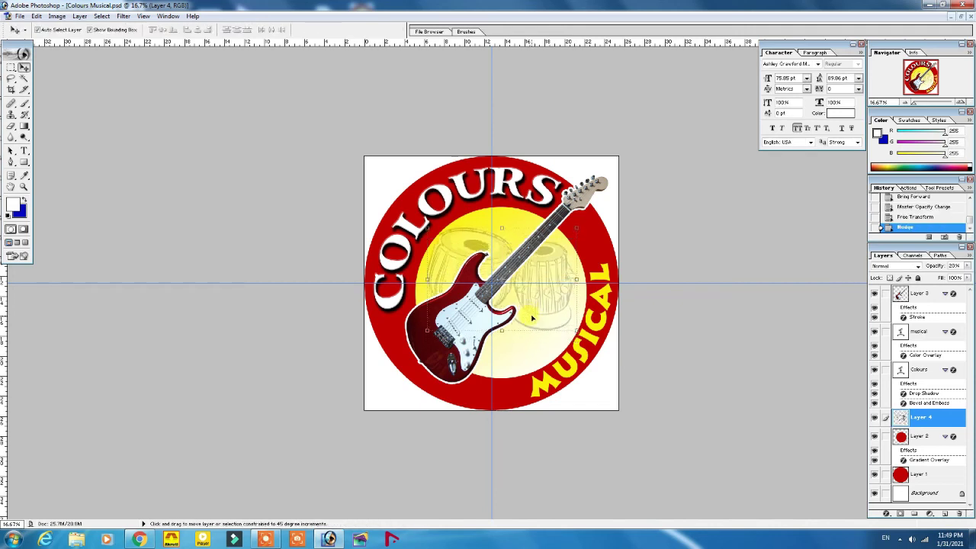
key(shift+Up)
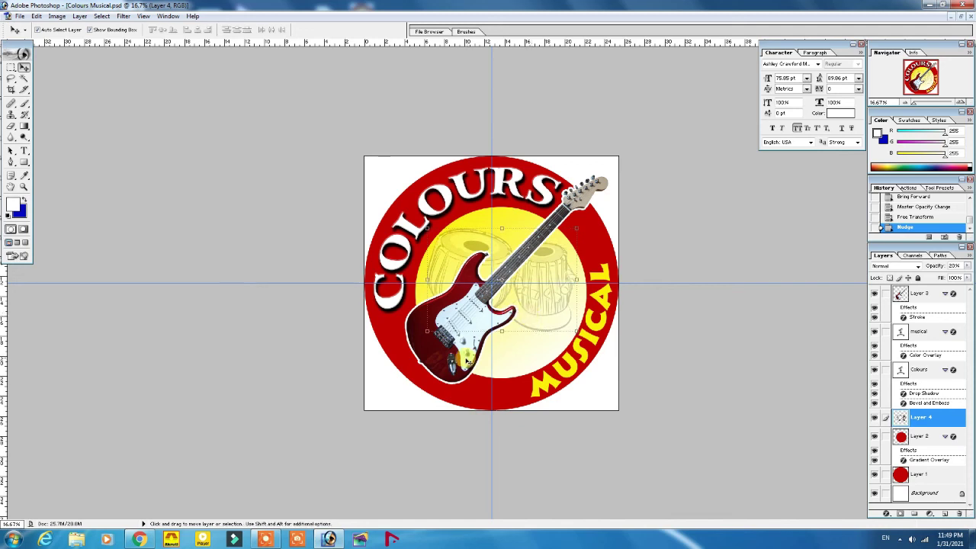
- Enlarge the guitar on Layer 3 slightly, then nudge it right and down
click(459, 366)
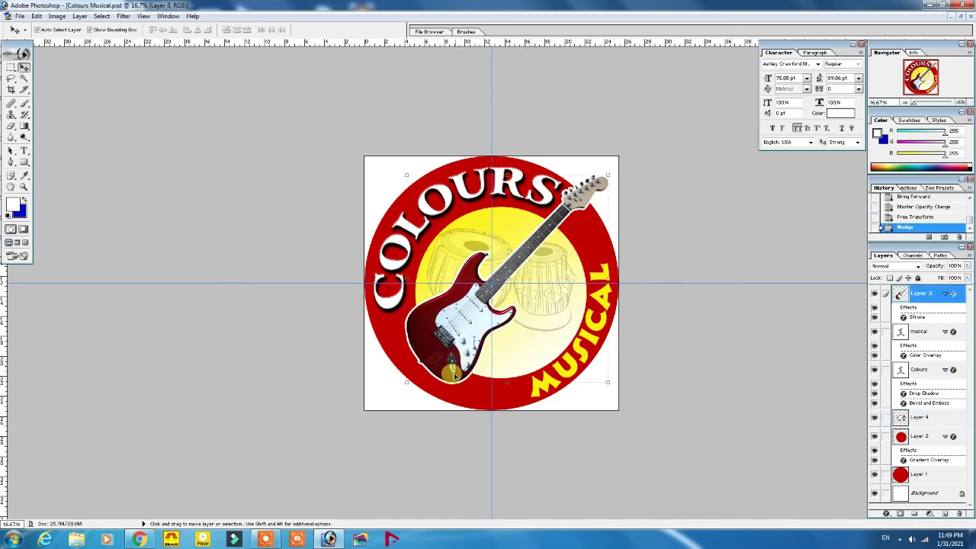
key(ctrl+t)
drag(404, 389, 401, 398)
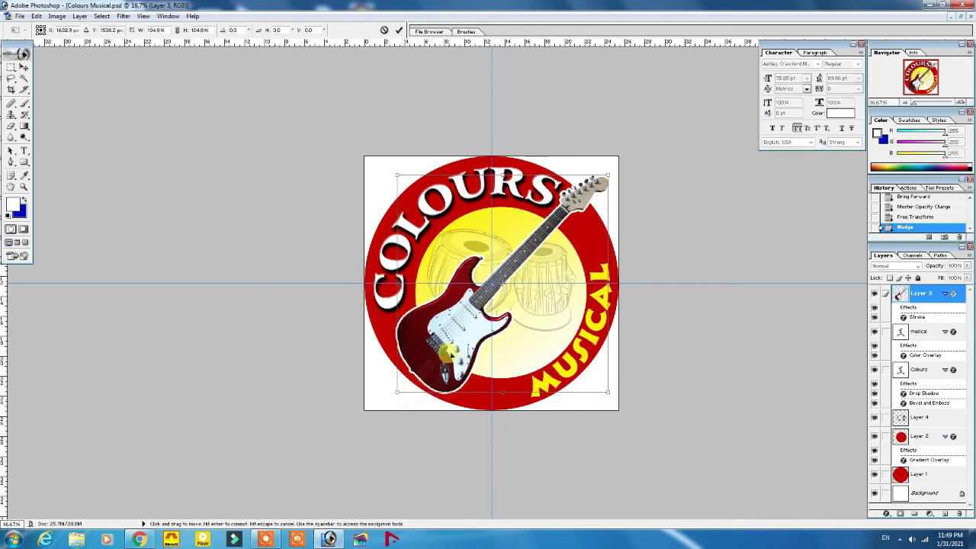
key(Return)
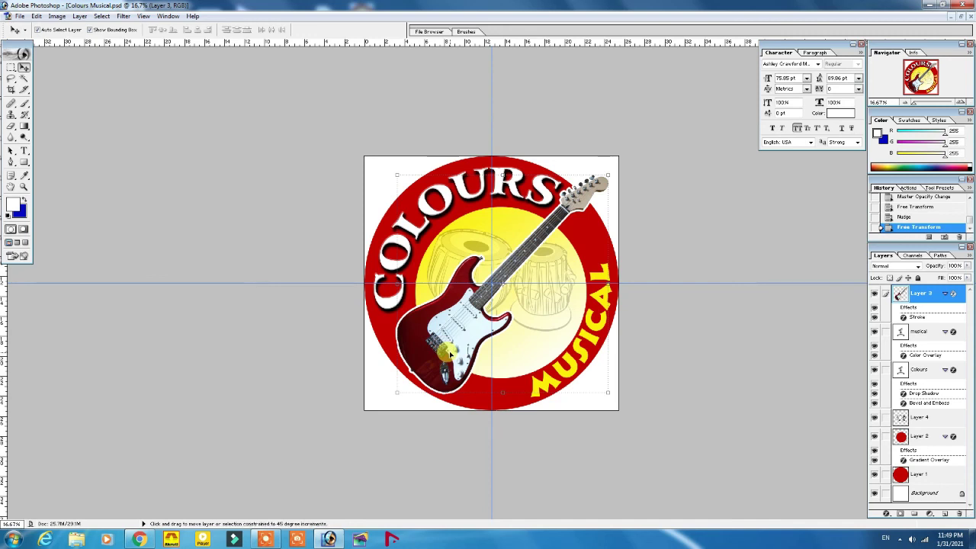
key(shift+Right)
key(shift+Right)
key(shift+Right)
key(shift+Down)
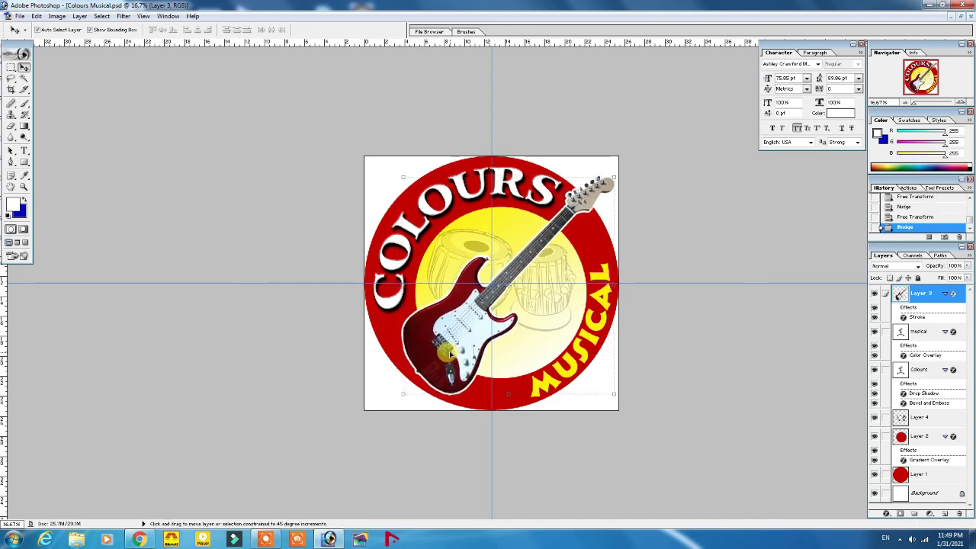
key(shift+Down)
key(shift+Down)
key(shift+Down)
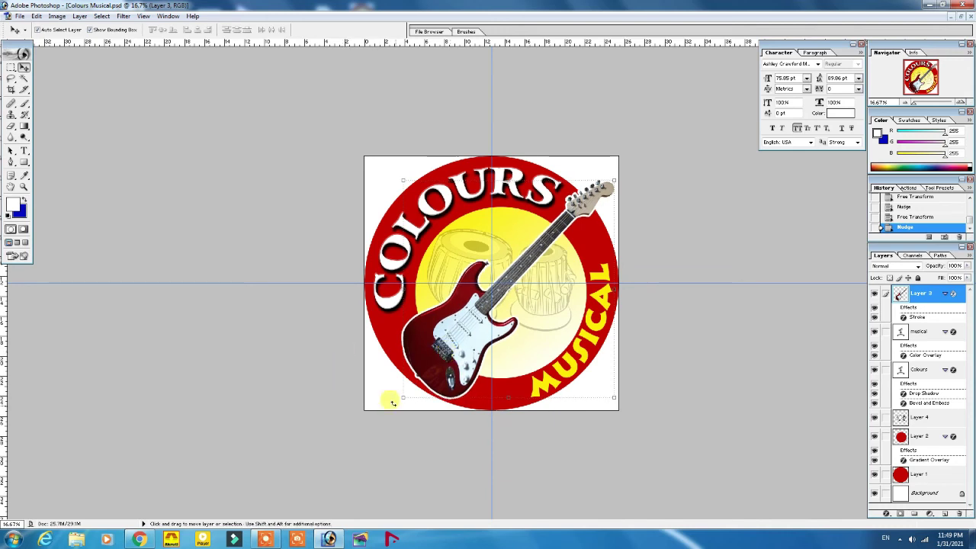
- Rotate the guitar about 2.6° clockwise, shift it slightly, enlarge to about 104.5%, and save
key(ctrl+t)
drag(386, 398, 374, 391)
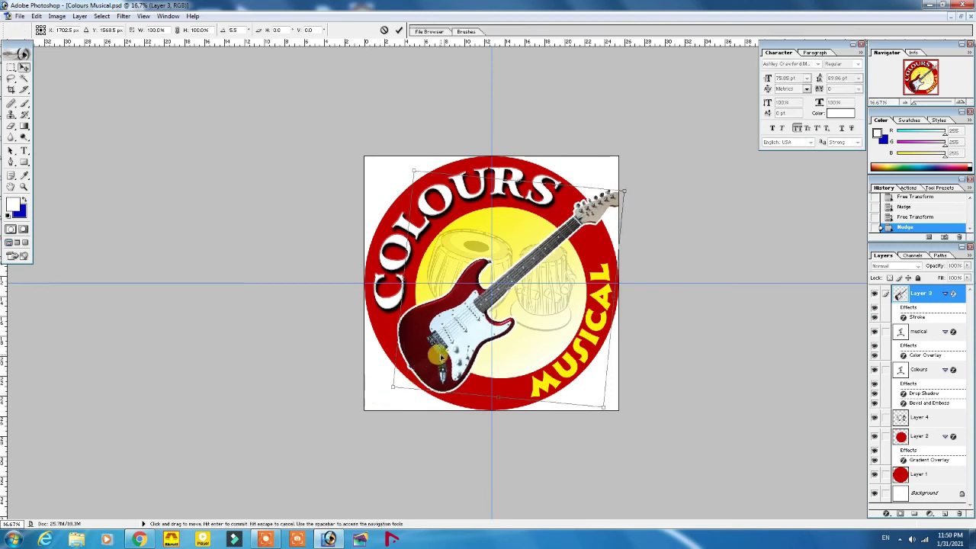
key(Return)
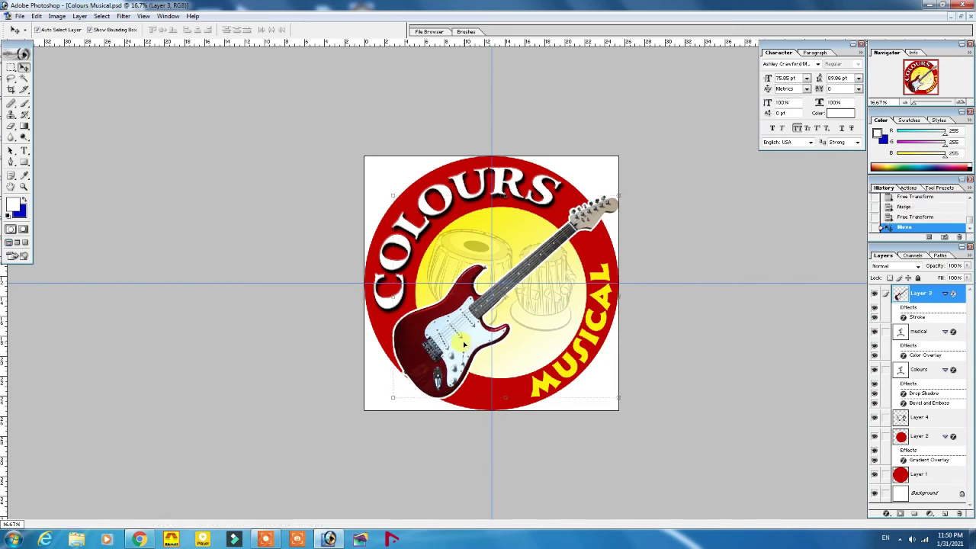
drag(468, 344, 463, 345)
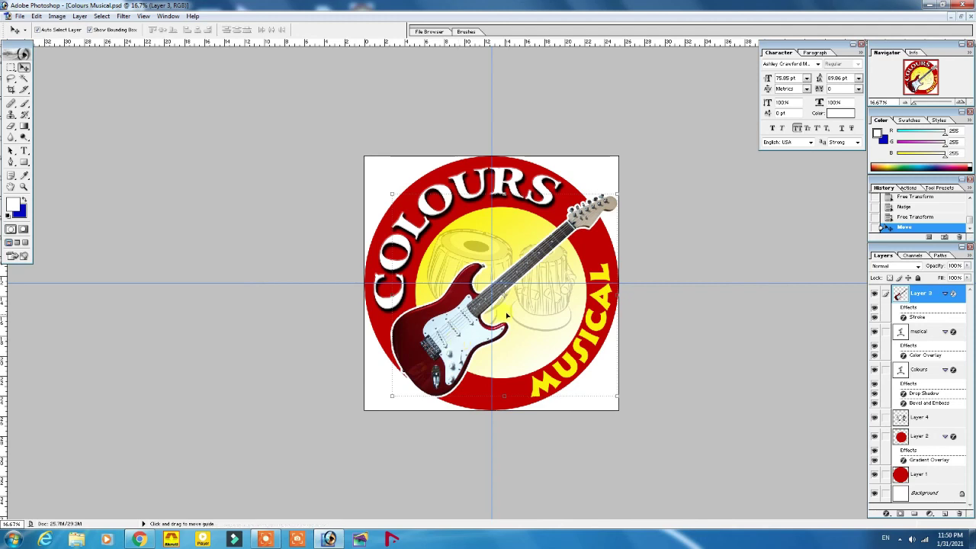
scroll(504, 317, down, 1)
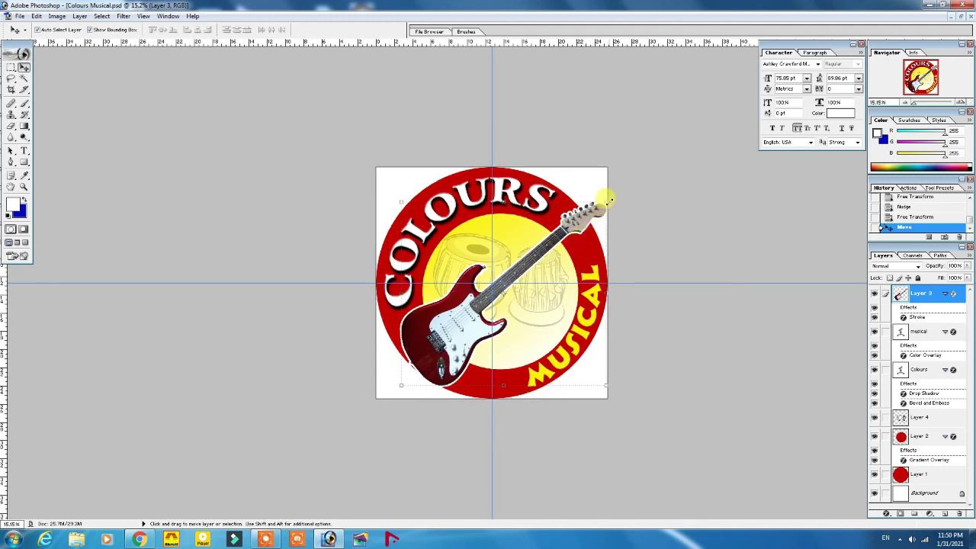
drag(607, 202, 616, 187)
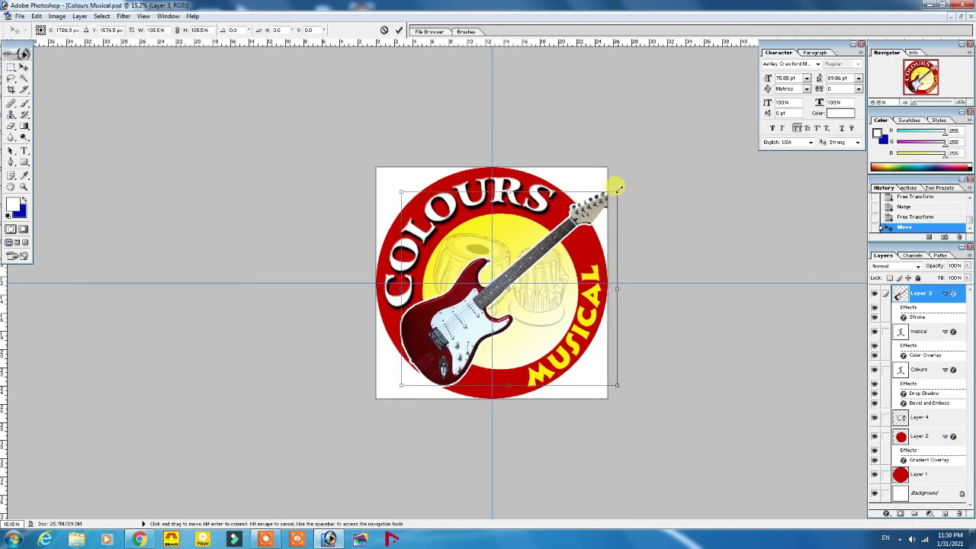
key(Return)
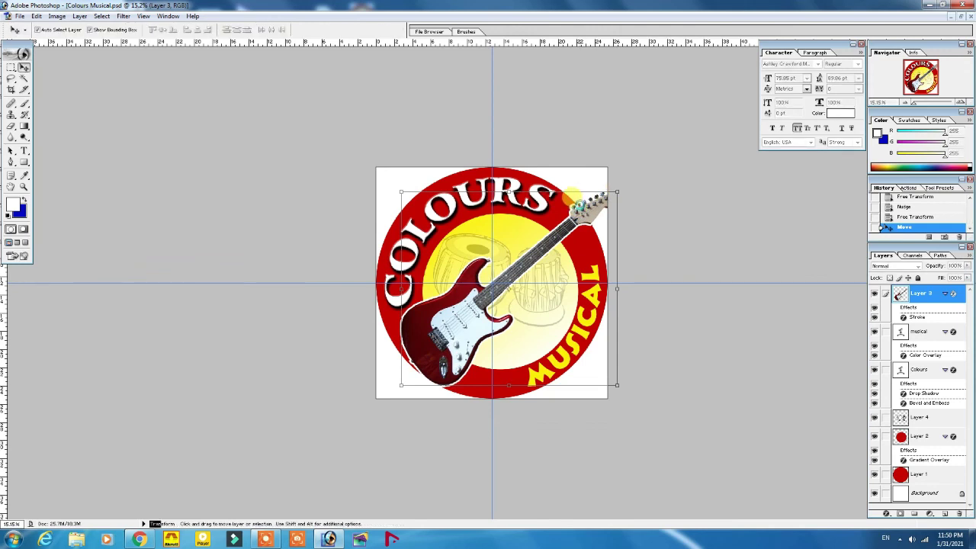
key(Return)
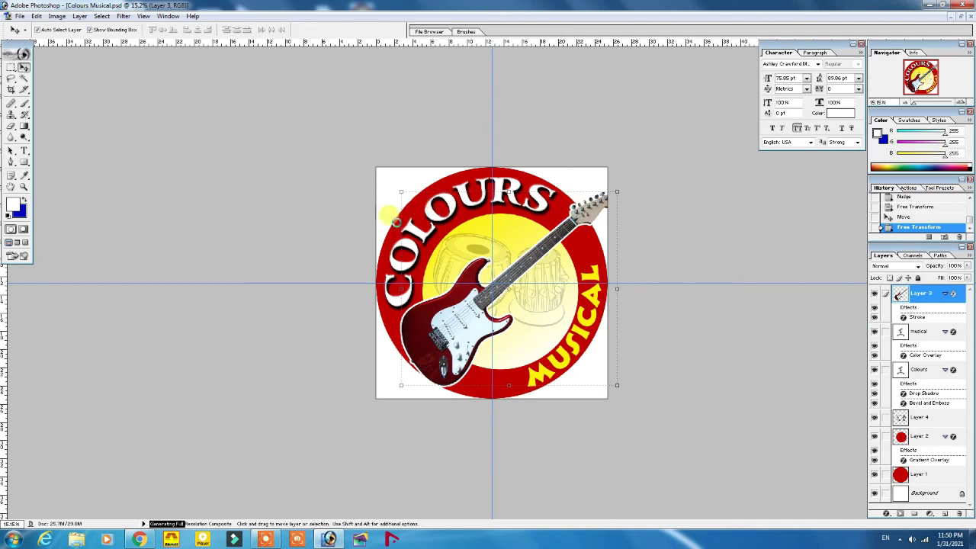
key(ctrl+s)
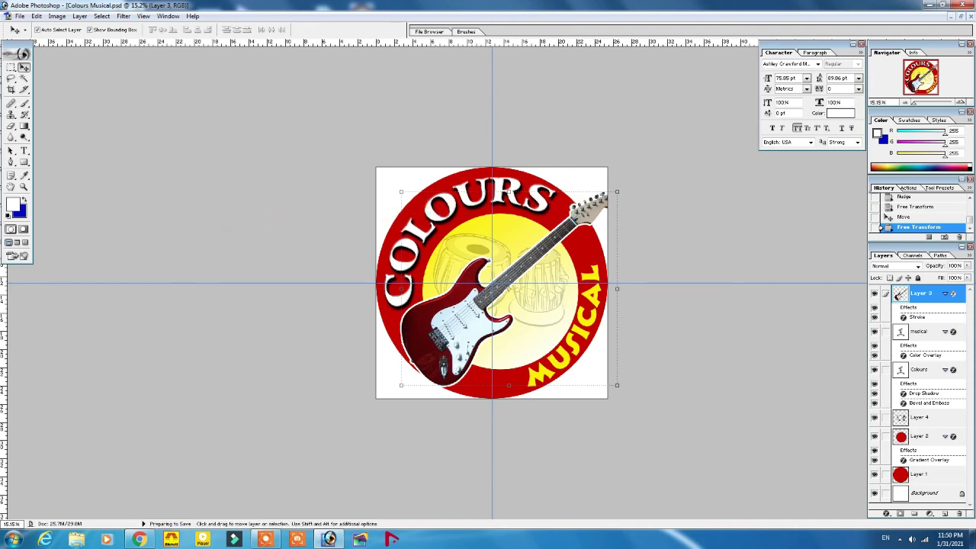
- Crop the canvas around the logo, extending the frame right past the guitar headstock
click(23, 201)
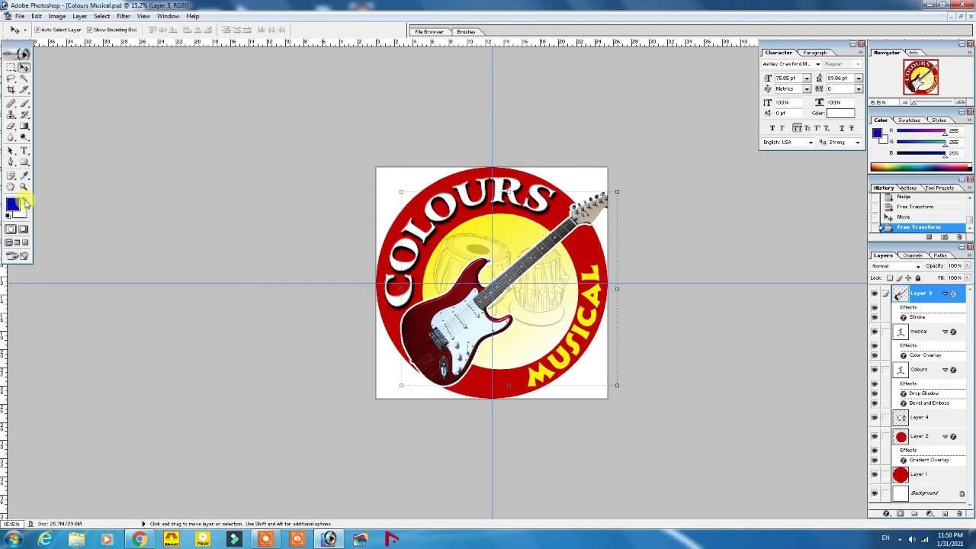
click(11, 90)
mouse_move(366, 394)
mouse_down()
mouse_move(694, 188)
mouse_move(694, 148)
mouse_up()
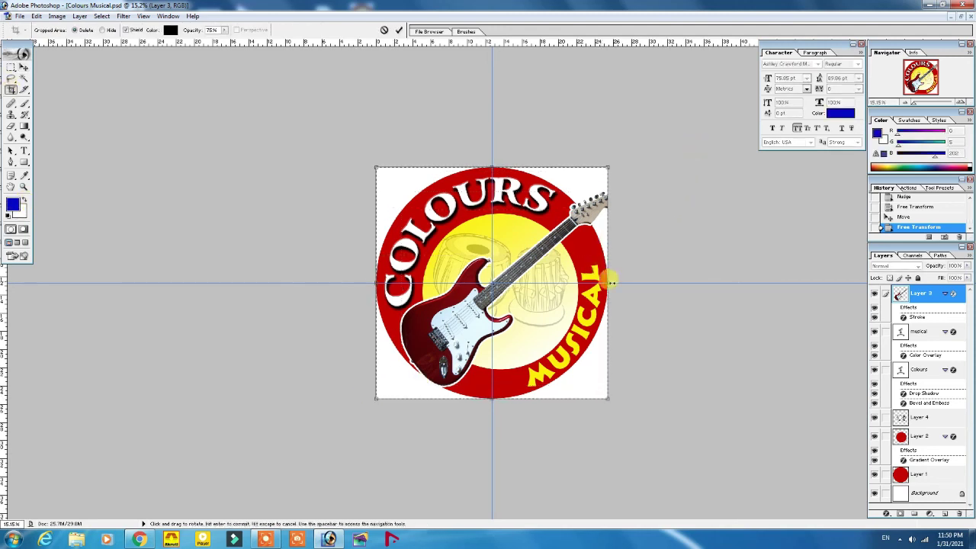
drag(622, 282, 632, 283)
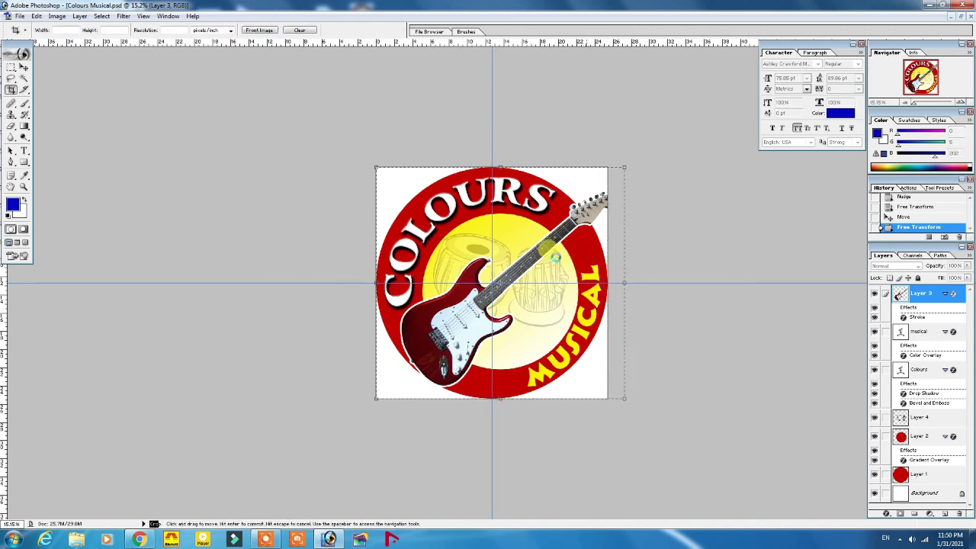
key(Return)
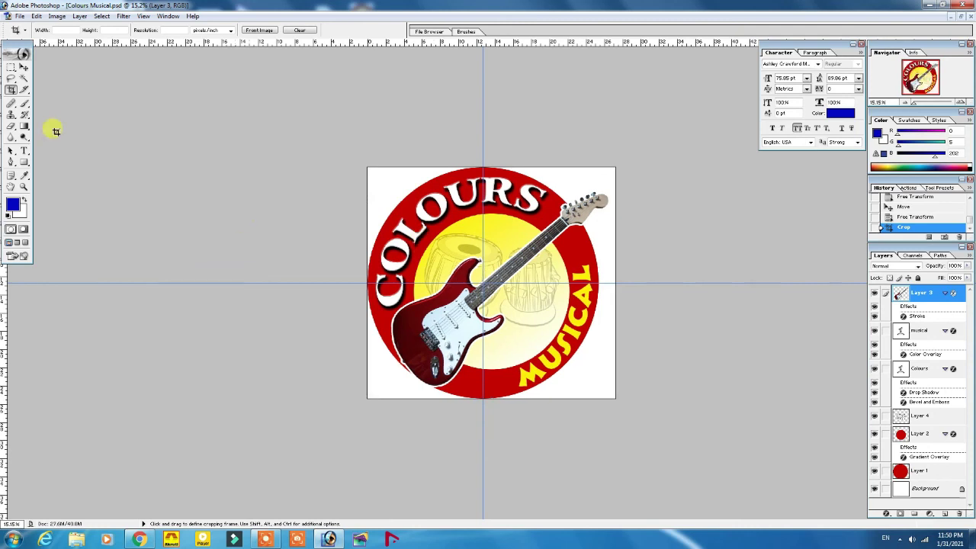
click(24, 67)
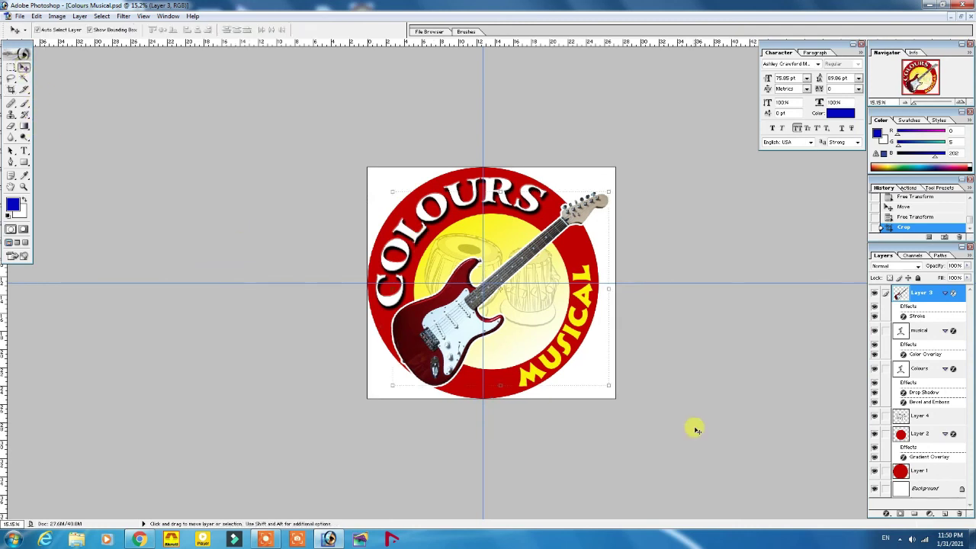
- Hide the white Background layer so the logo sits on transparency, then start Save As
click(871, 489)
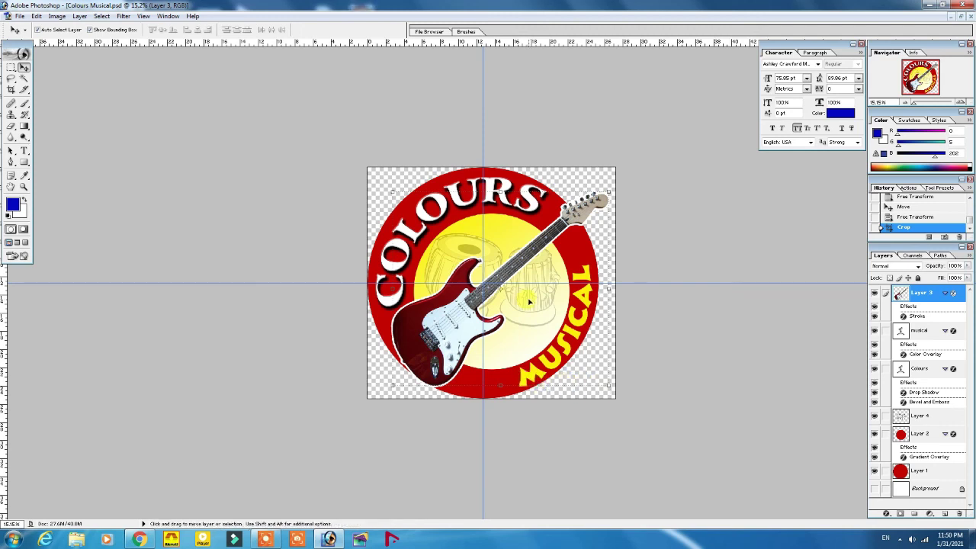
key(shift)
key(ctrl+shift+s)
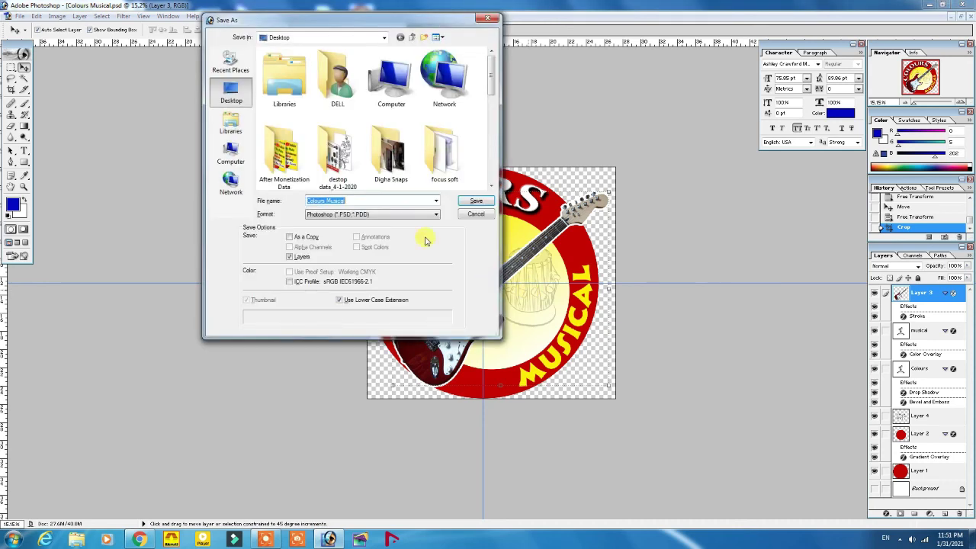
- Save the logo to the Desktop as 'Colours Musical copy' in PNG format with default PNG options
click(420, 215)
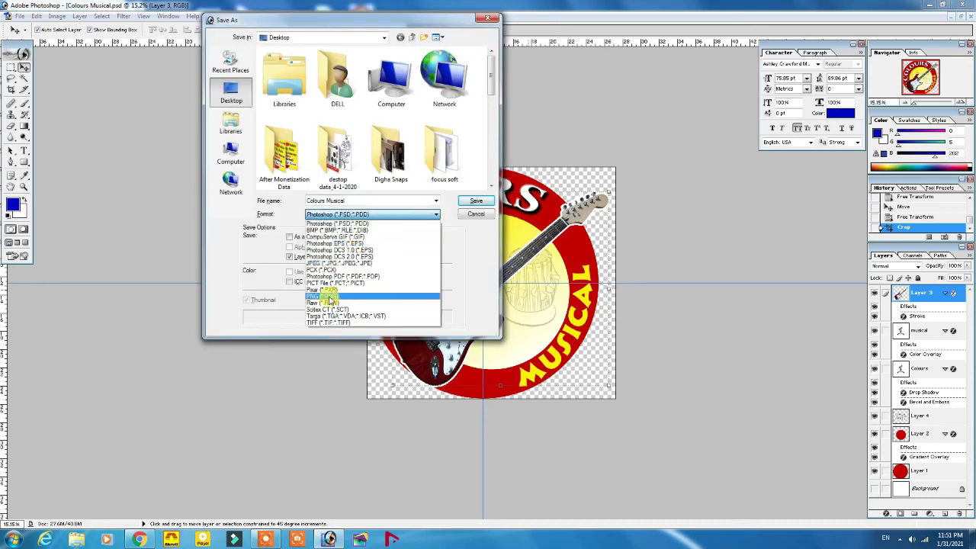
click(332, 297)
click(473, 202)
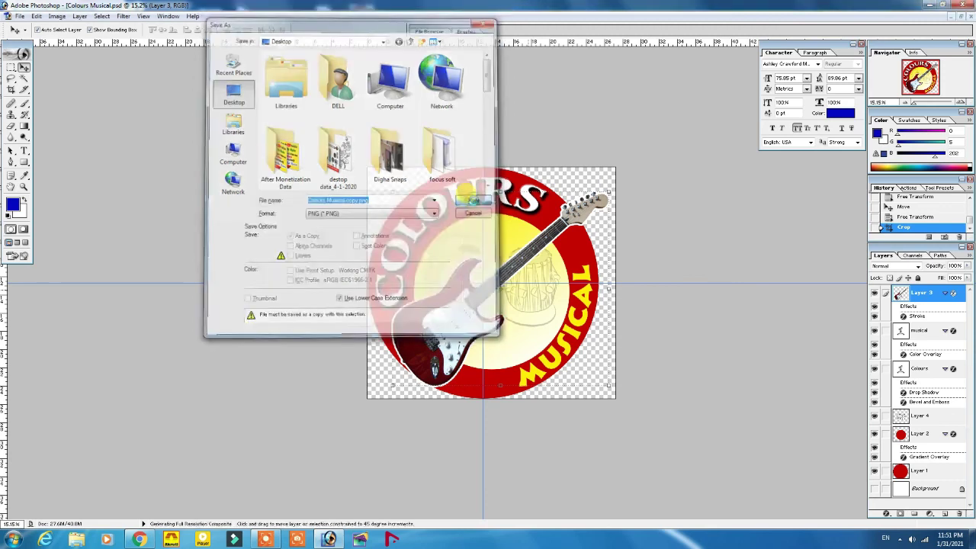
click(518, 261)
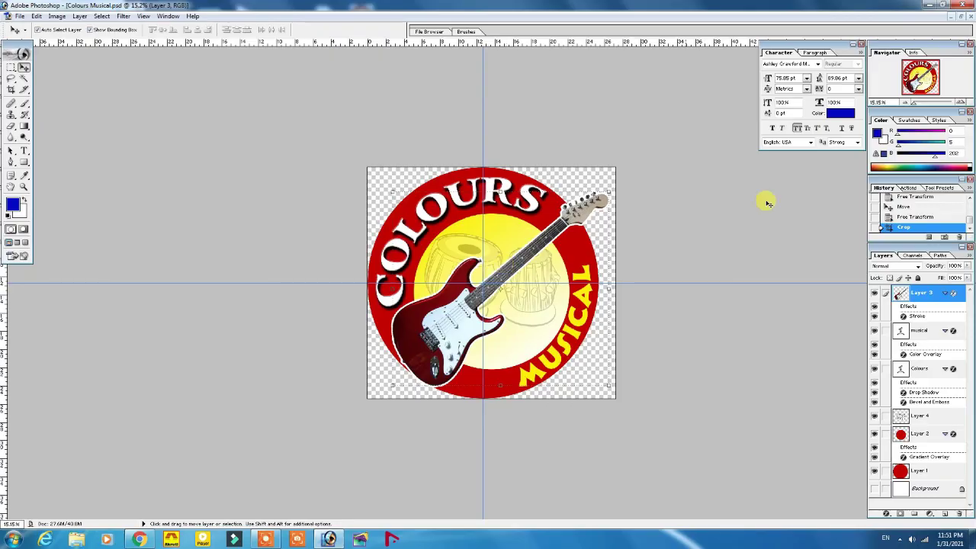
key(super+d)
- Refresh the desktop from its right-click menu so the new PNG icon appears
right_click(485, 151)
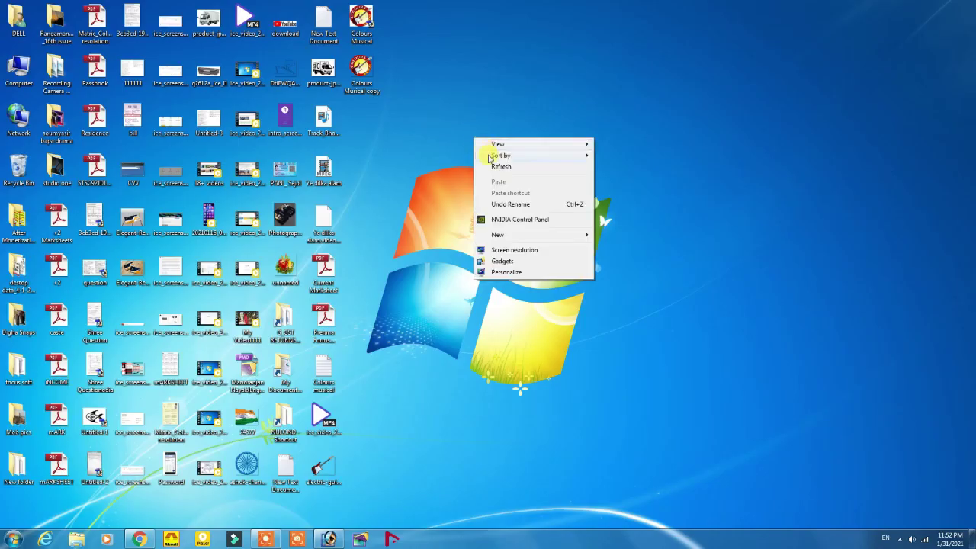
click(534, 161)
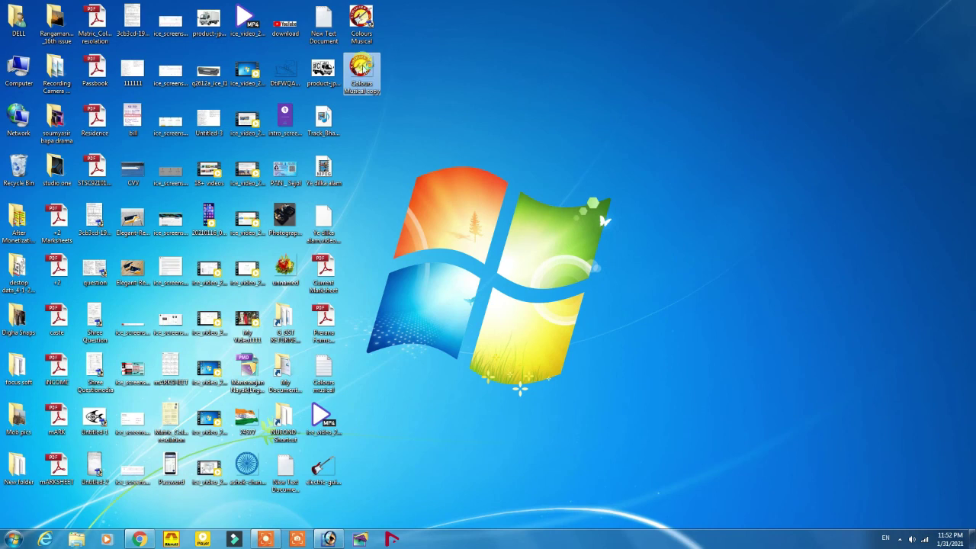
mouse_move(361, 70)
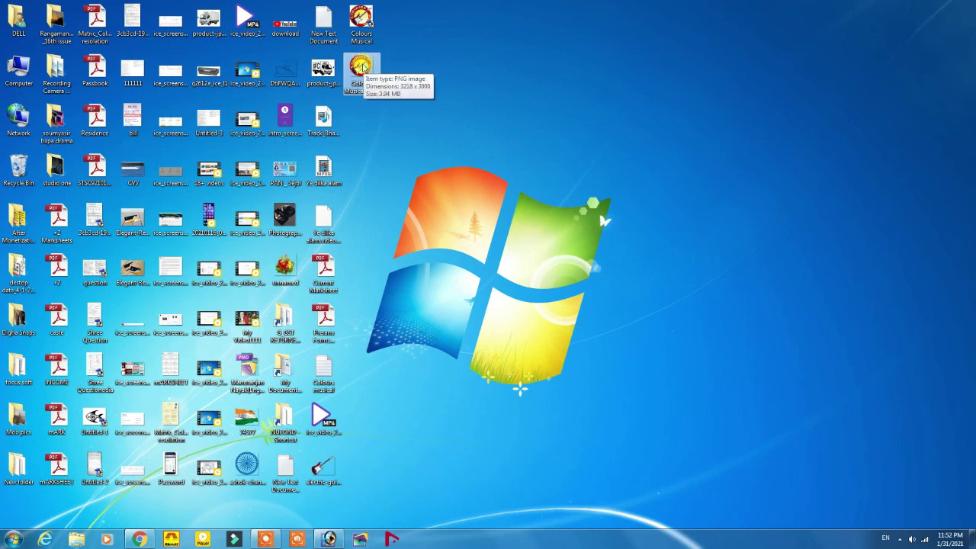
- Open 'Colours Musical copy' from the desktop in Windows Photo Viewer
double_click(363, 66)
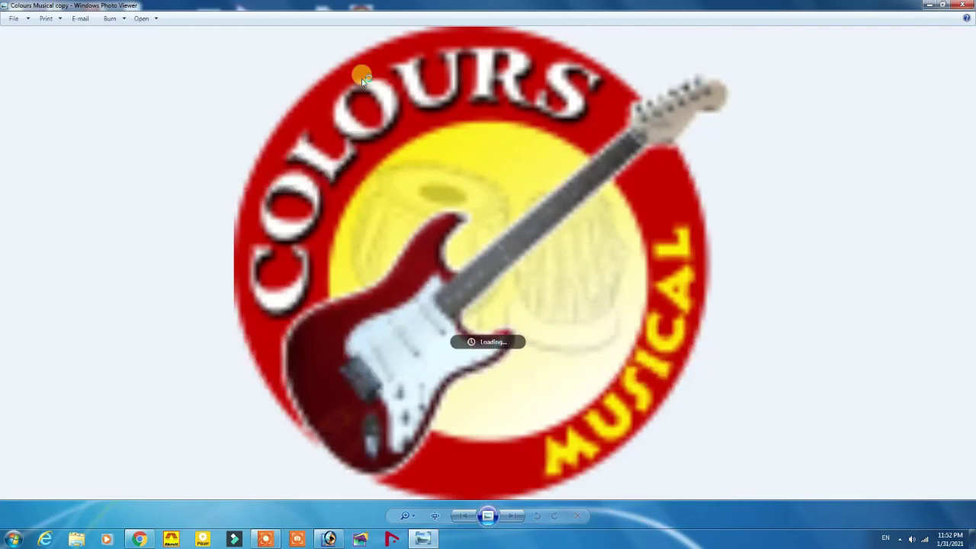